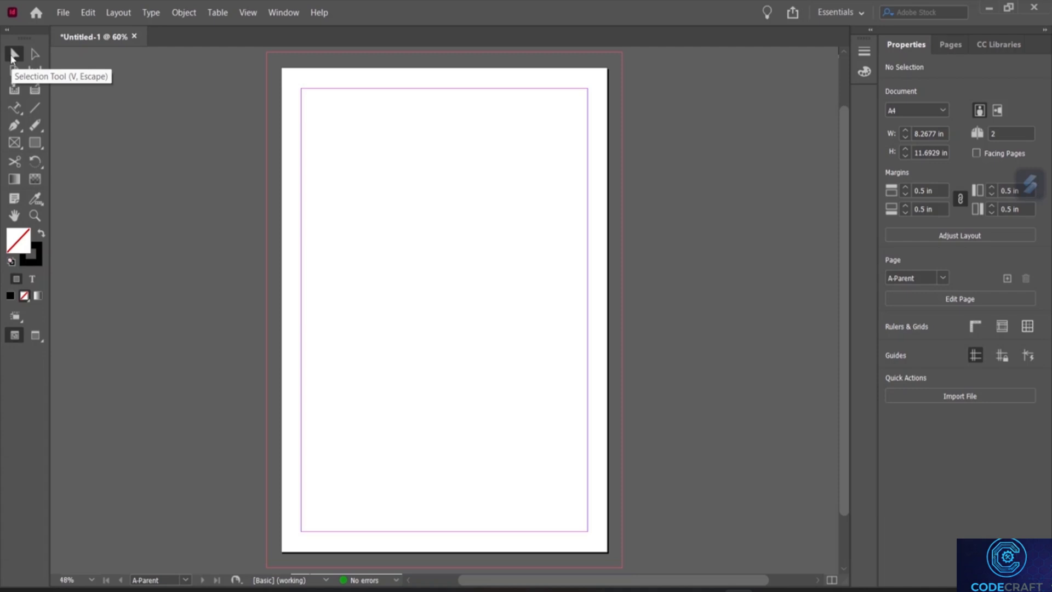
Step: Draw a rectangle about 3.9 in wide and 2.74 in high in the upper half of the page and deselect it
{"action": "left_click", "coordinate": [36, 143]}
{"action": "left_click_drag", "start_coordinate": [360, 181], "coordinate": [514, 294]}
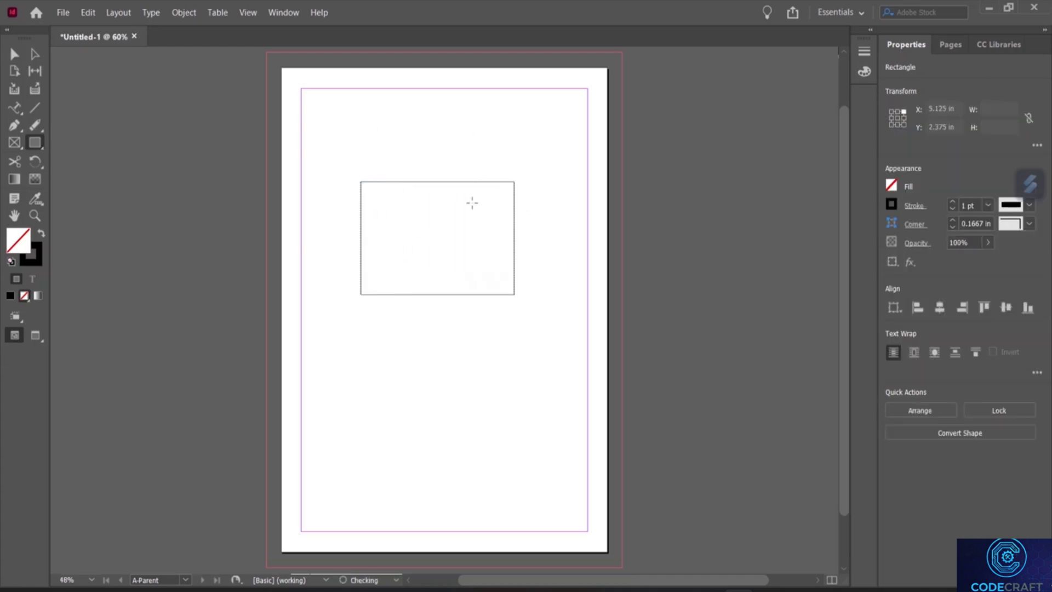
{"action": "key", "text": "ctrl+shift+a"}
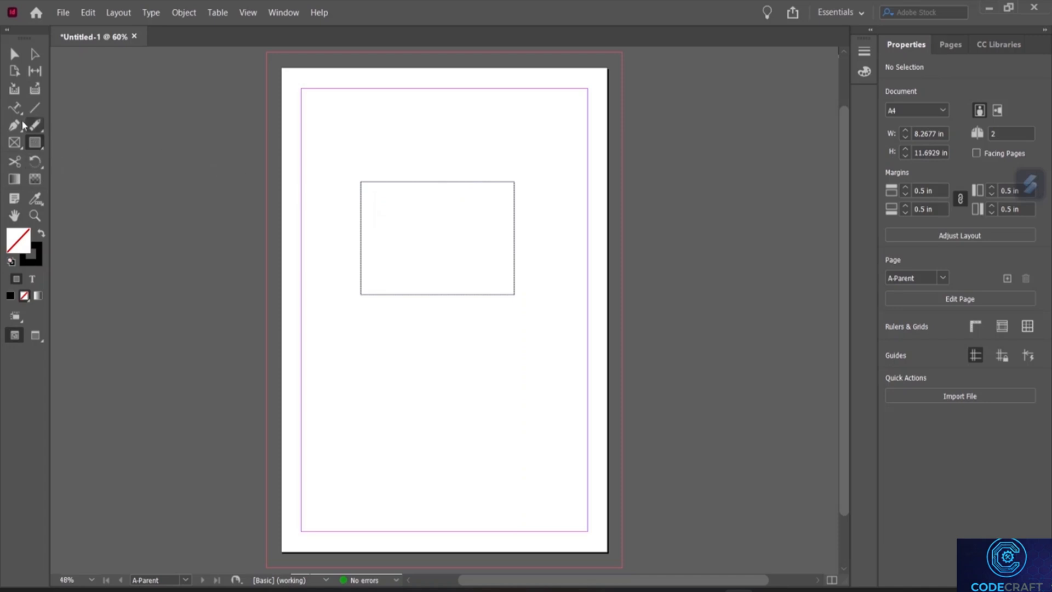
Step: Move the whole rectangle up near the top margin, move it down into the lower half of the page, and deselect it
{"action": "left_click", "coordinate": [14, 54]}
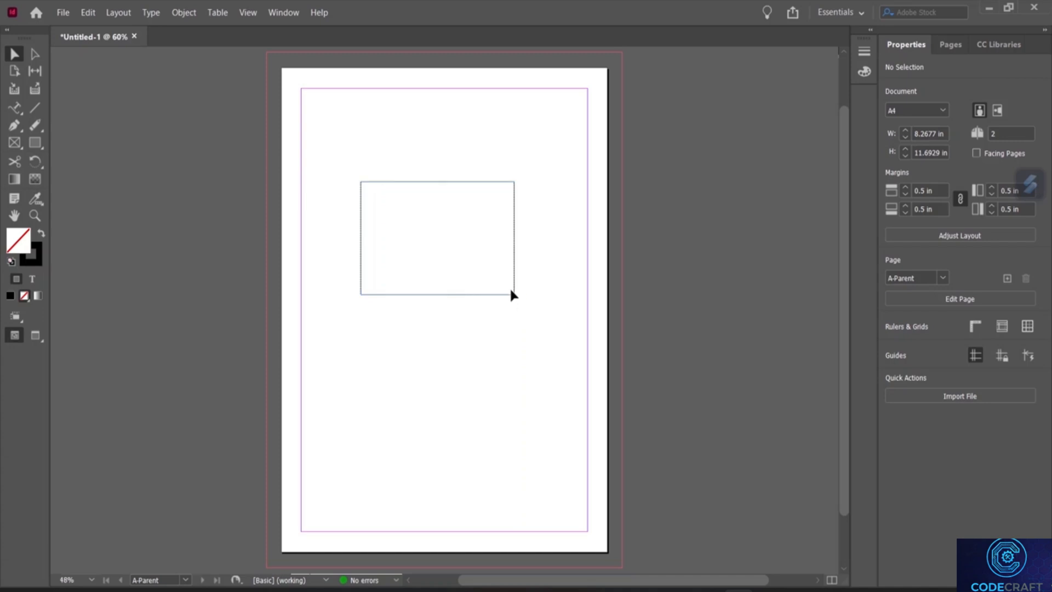
{"action": "left_click_drag", "start_coordinate": [509, 300], "coordinate": [514, 219]}
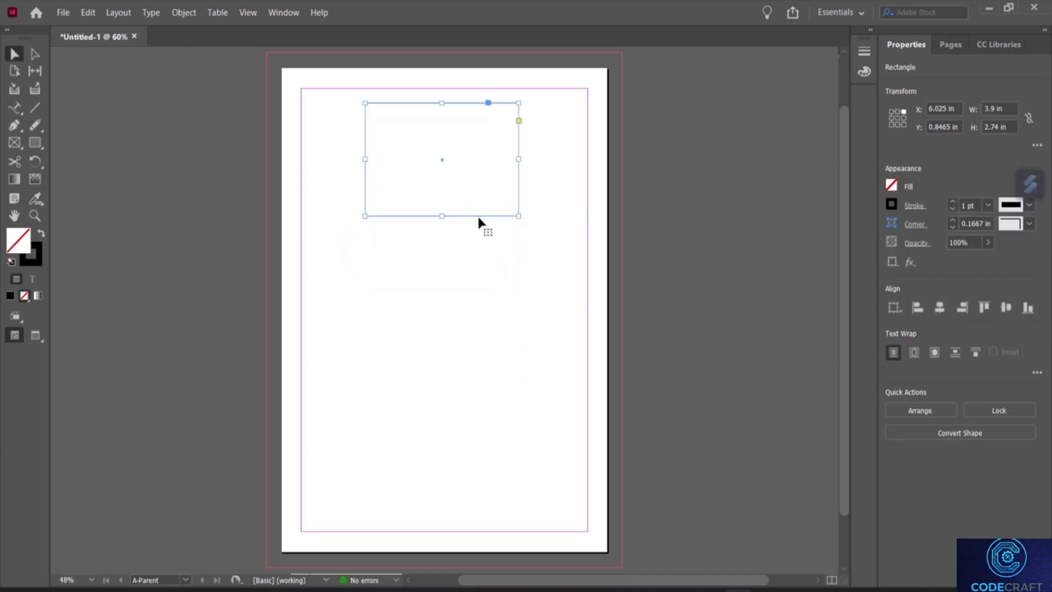
{"action": "left_click_drag", "start_coordinate": [478, 219], "coordinate": [466, 470]}
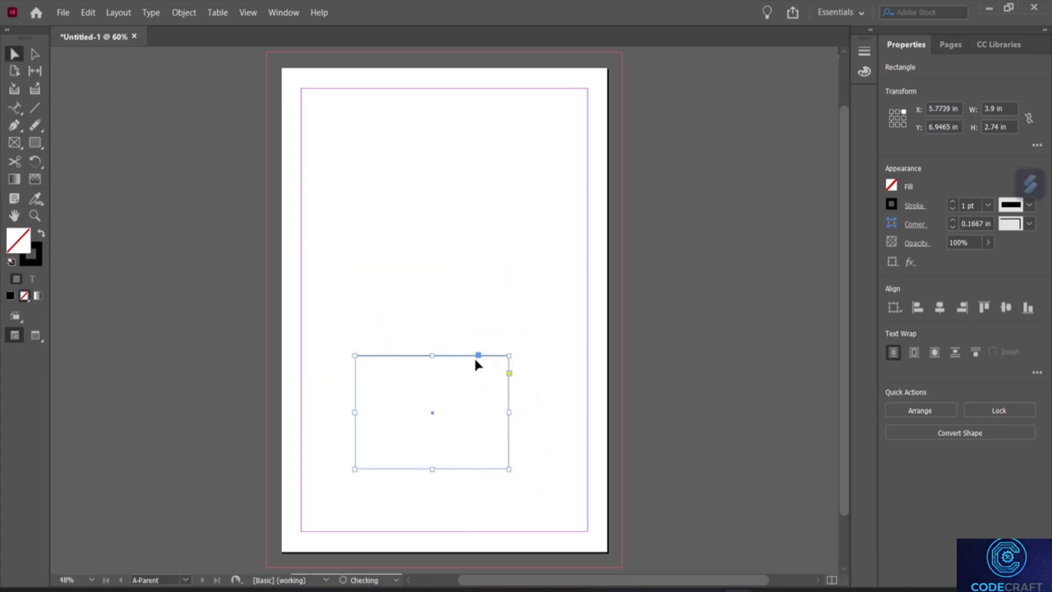
{"action": "left_click", "coordinate": [450, 239]}
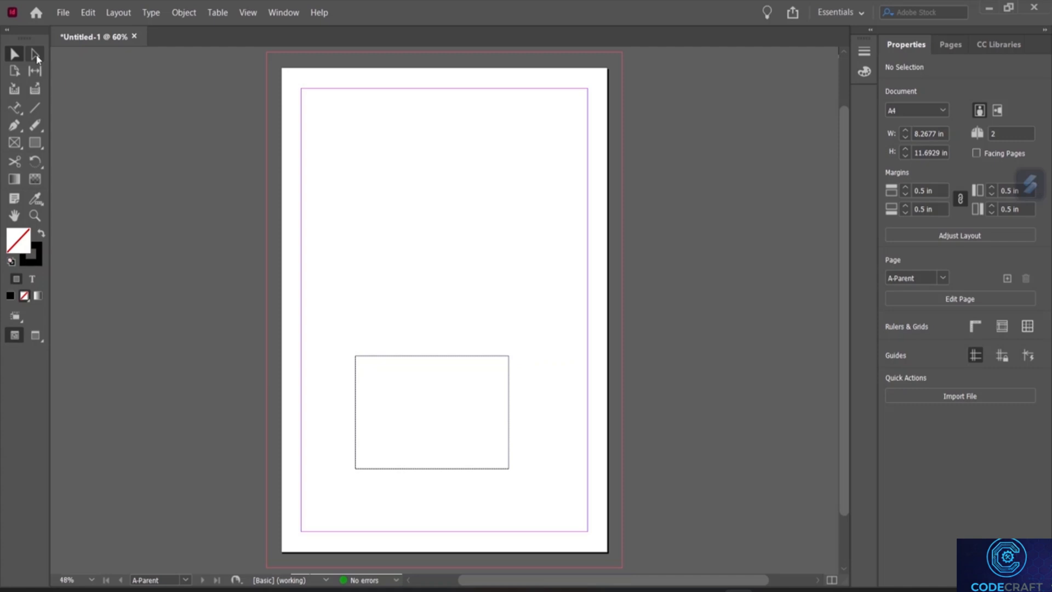
Step: Use Direct Selection to pull the rectangle's four corner points outward individually into an irregular quadrilateral about 5.91 by 8.93 in
{"action": "left_click", "coordinate": [35, 55]}
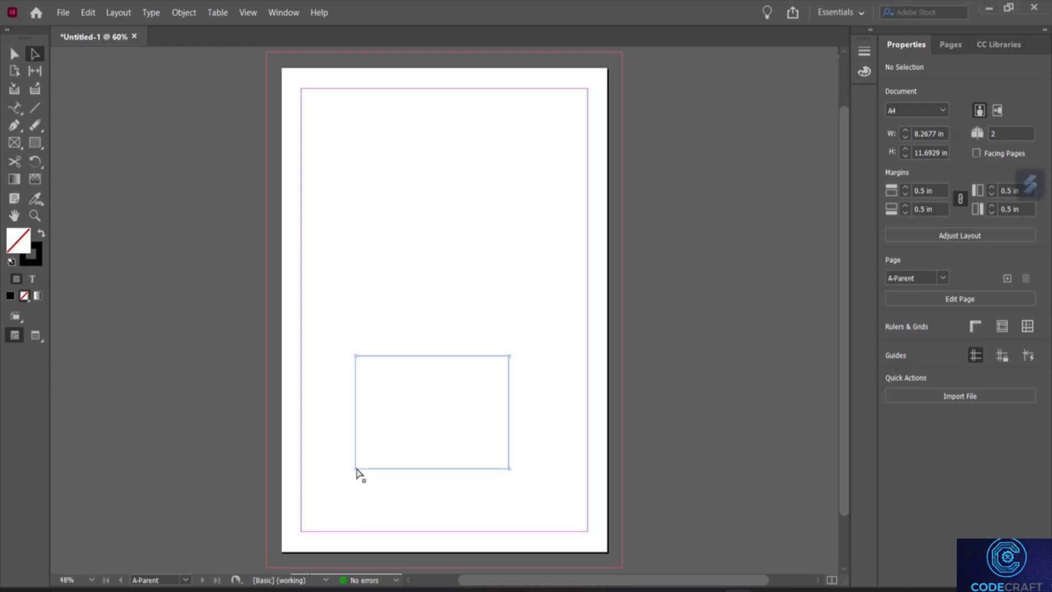
{"action": "left_click", "coordinate": [509, 356]}
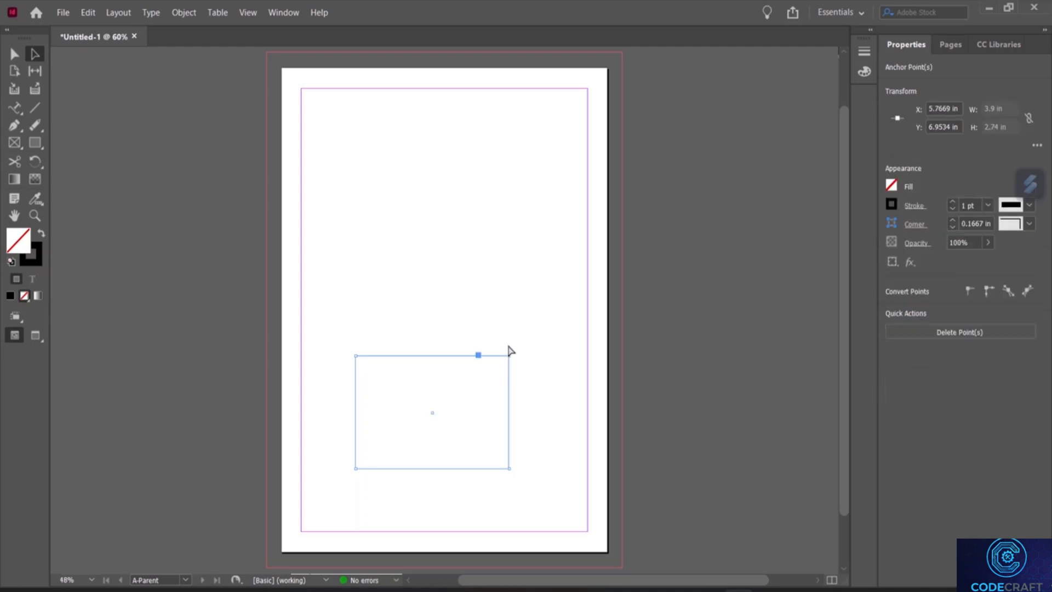
{"action": "left_click_drag", "start_coordinate": [510, 359], "coordinate": [559, 283]}
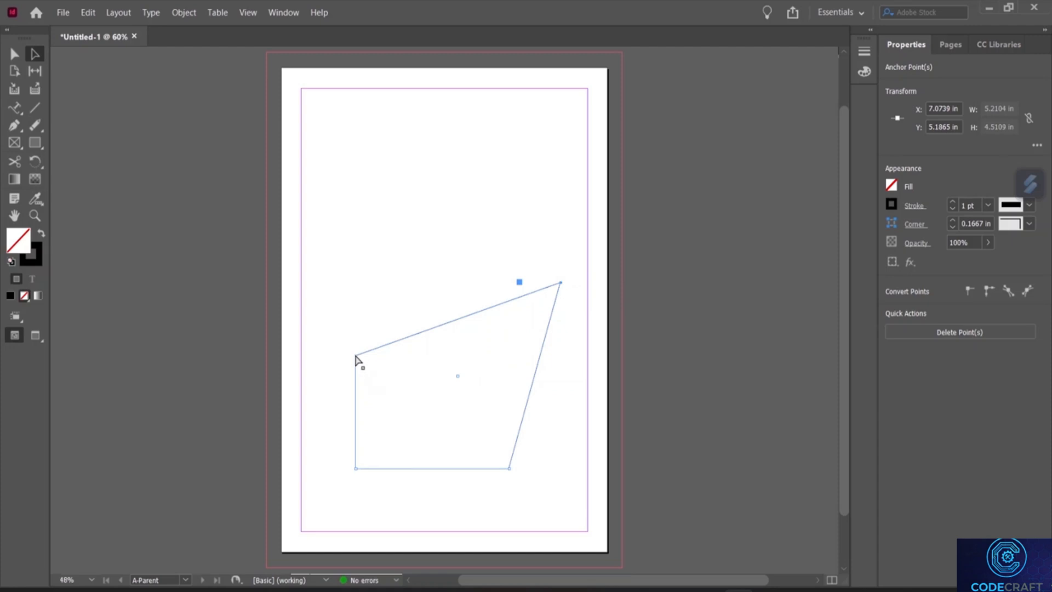
{"action": "left_click_drag", "start_coordinate": [356, 357], "coordinate": [328, 145]}
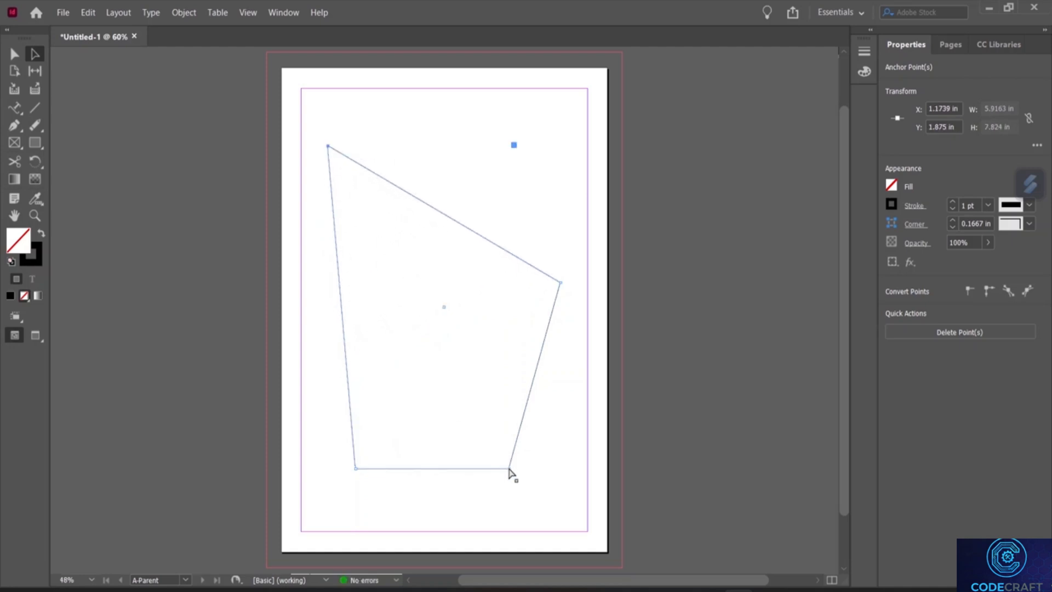
{"action": "left_click_drag", "start_coordinate": [509, 468], "coordinate": [535, 514]}
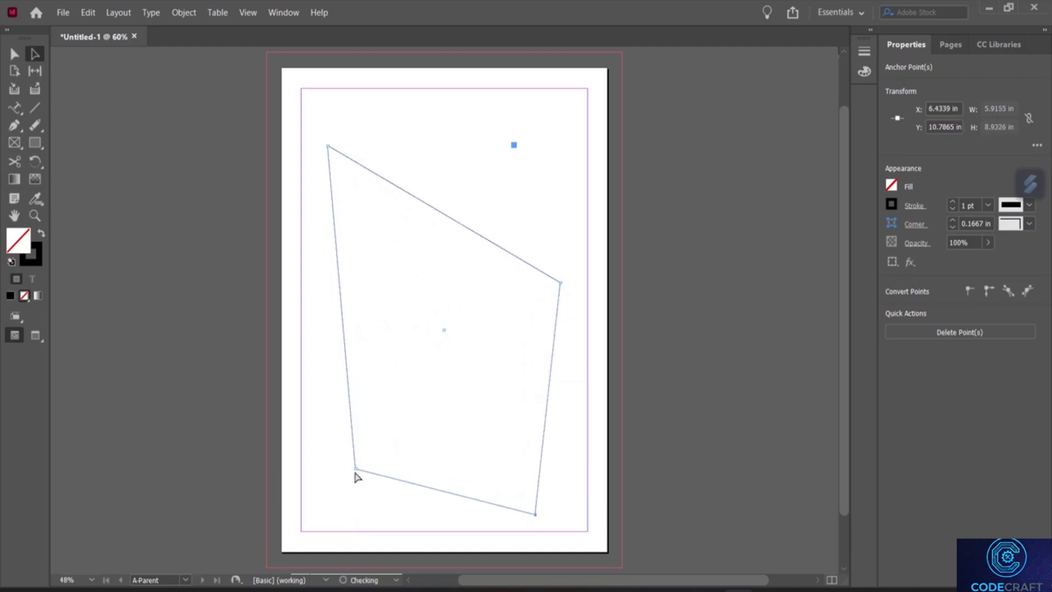
{"action": "left_click_drag", "start_coordinate": [355, 470], "coordinate": [327, 498]}
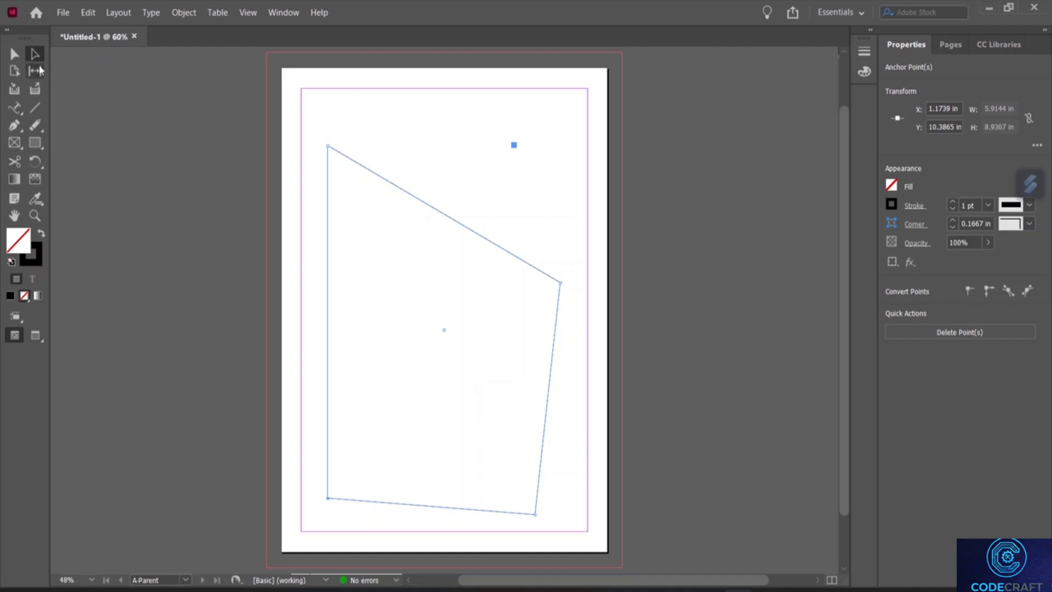
Step: Select the irregular four-sided shape as a whole object and delete it from the page
{"action": "left_click", "coordinate": [431, 216]}
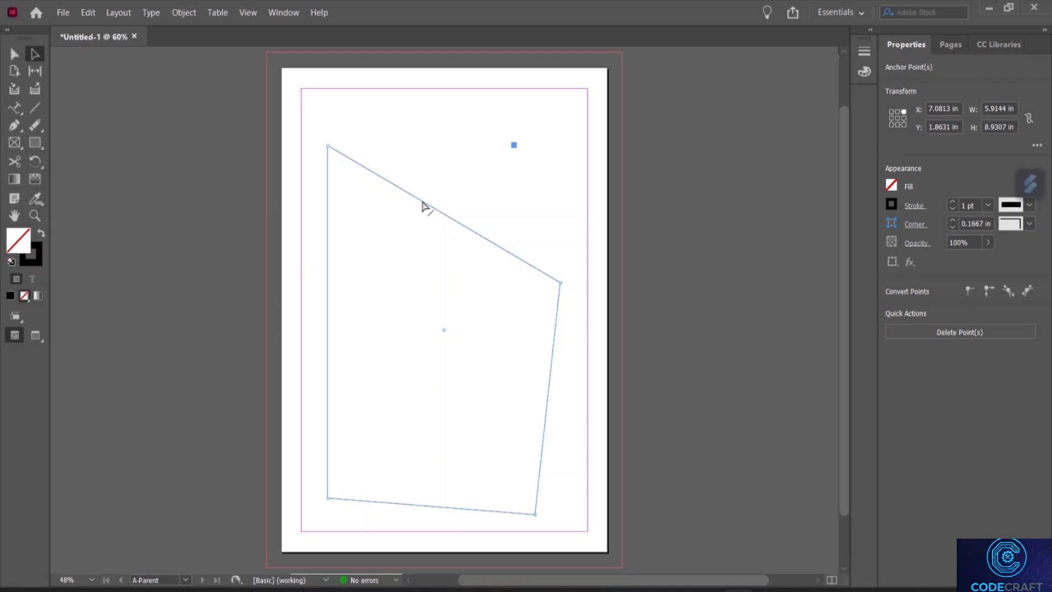
{"action": "left_click", "coordinate": [176, 165]}
{"action": "left_click", "coordinate": [15, 54]}
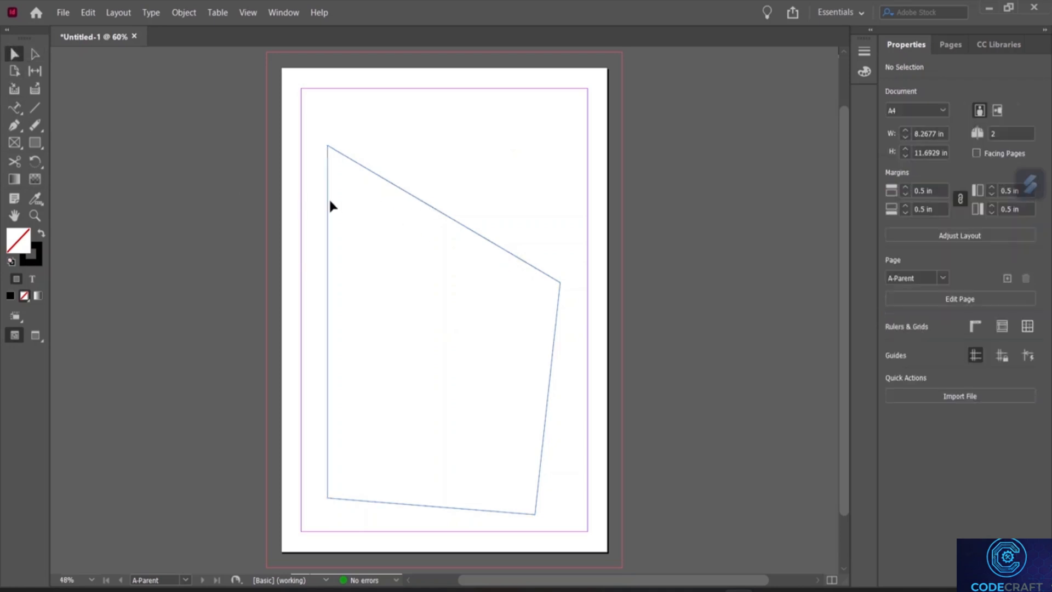
{"action": "left_click", "coordinate": [364, 169]}
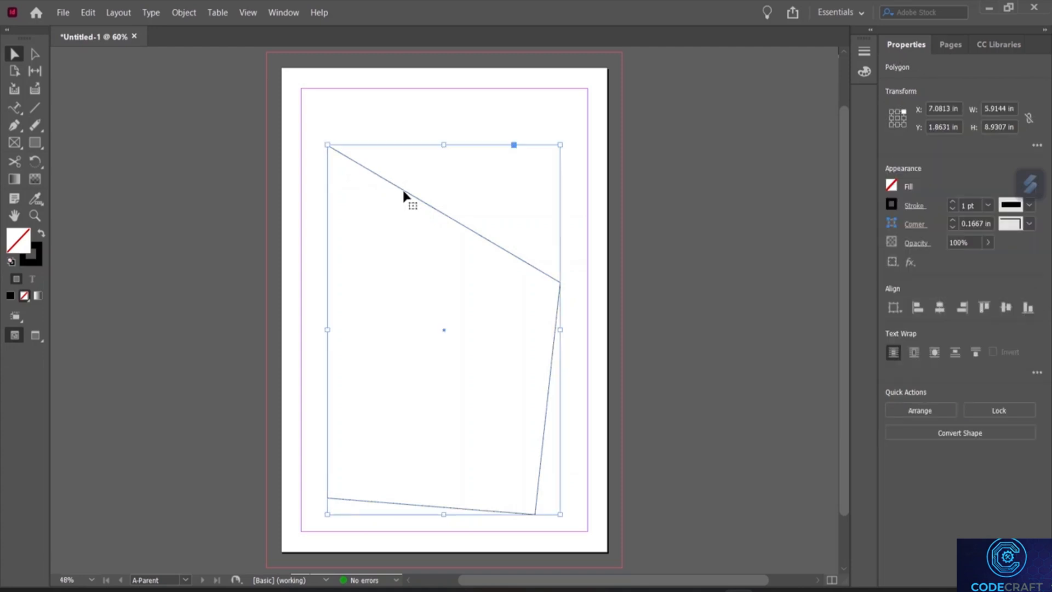
{"action": "key", "text": "Delete"}
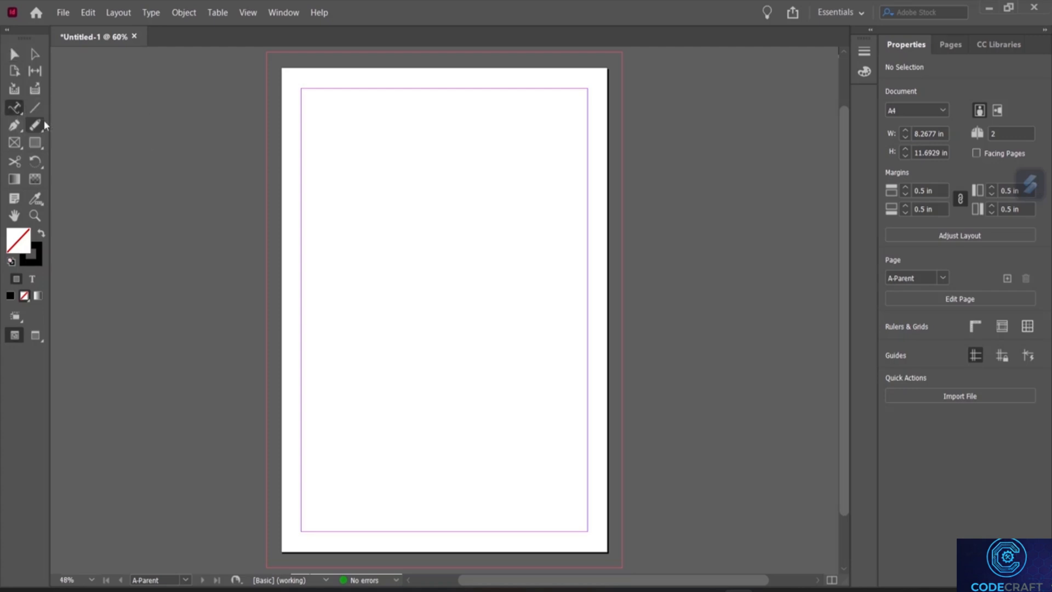
Step: Create a text frame about 5.36 by 2.5 in near the top of the page and enter several lines of repeated "g" filler text
{"action": "left_click", "coordinate": [35, 124]}
{"action": "left_click", "coordinate": [15, 108]}
{"action": "left_click_drag", "start_coordinate": [333, 123], "coordinate": [545, 226]}
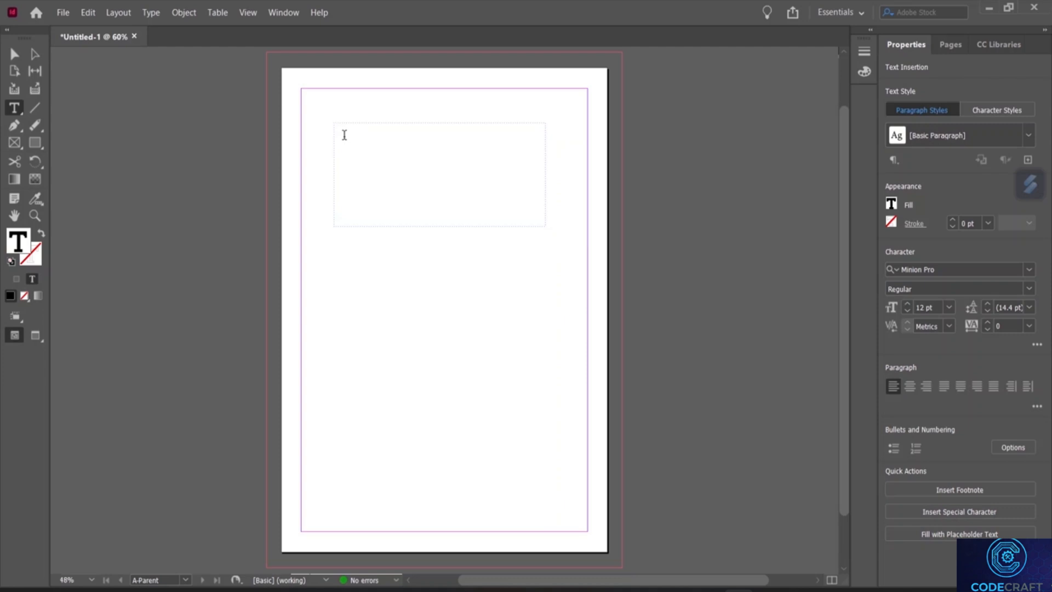
{"action": "type", "text": "aggggggggggggggggggggggggggggggggggggggggggggggggggggg"}
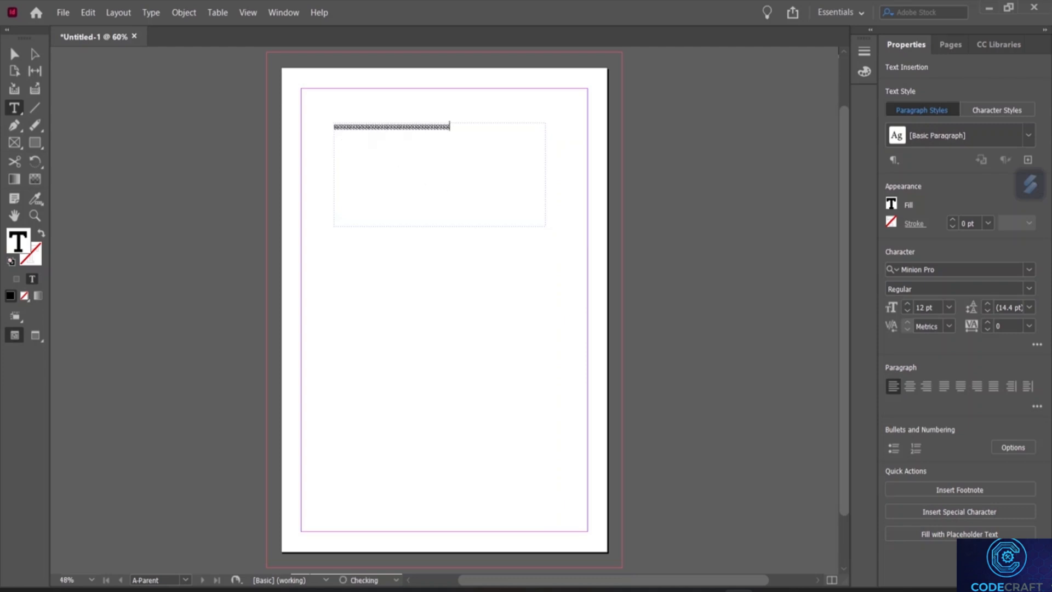
{"action": "type", "text": "gggggggggggggggggggggggggggggggggggggggggggggggggggggggggg"}
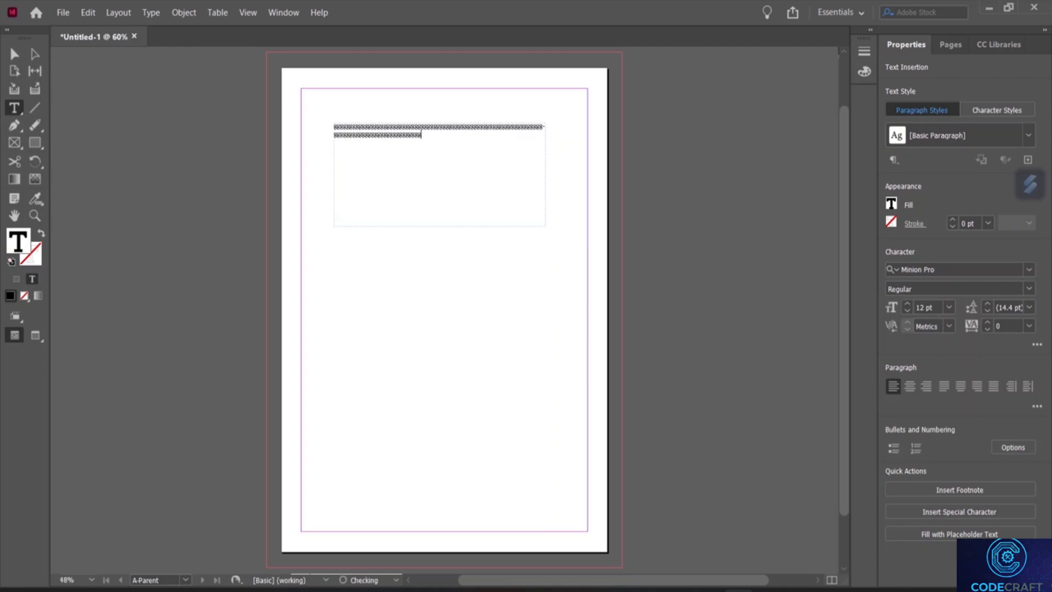
{"action": "type", "text": "gggggggggggggggggggggggggggggggggggggggggggggggggggggggggg"}
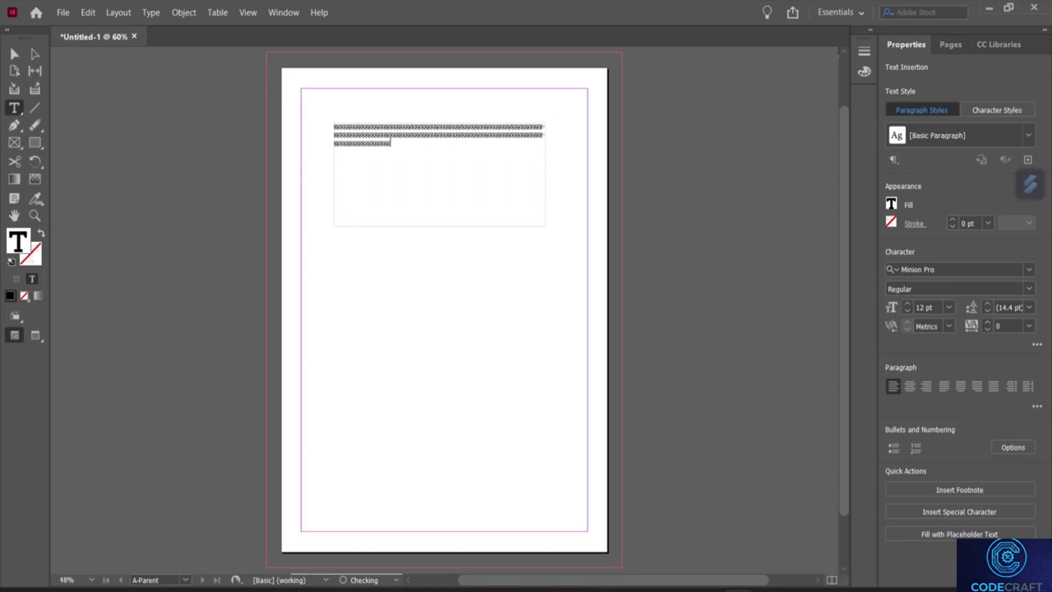
{"action": "type", "text": "ggggggggggggggggggggggggggggggggggggggggggggggggg"}
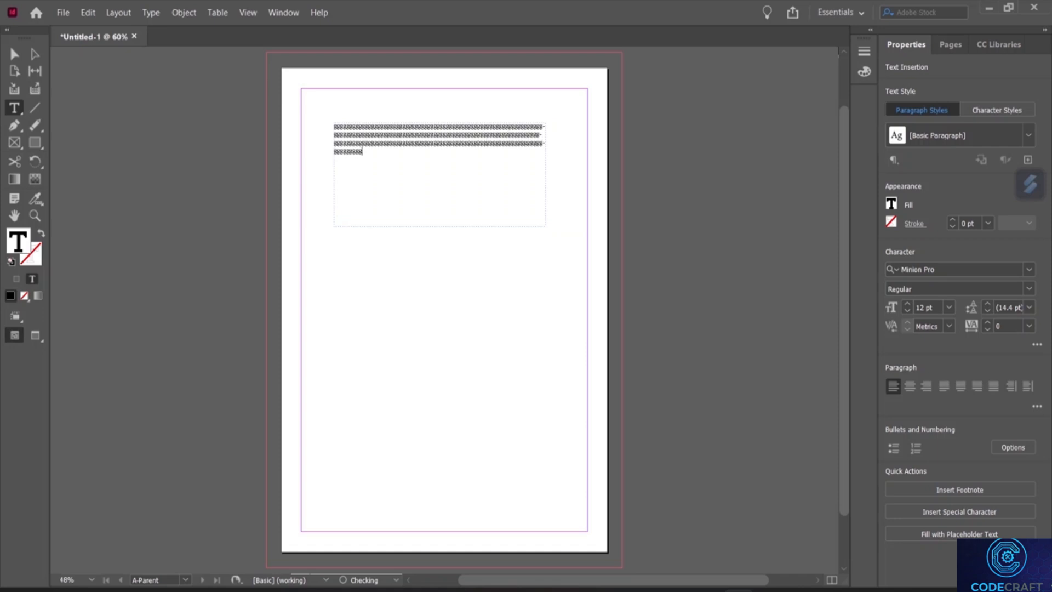
{"action": "type", "text": "gggggggggggggggggggggggggggggggggggggggggggggggggggggggggg"}
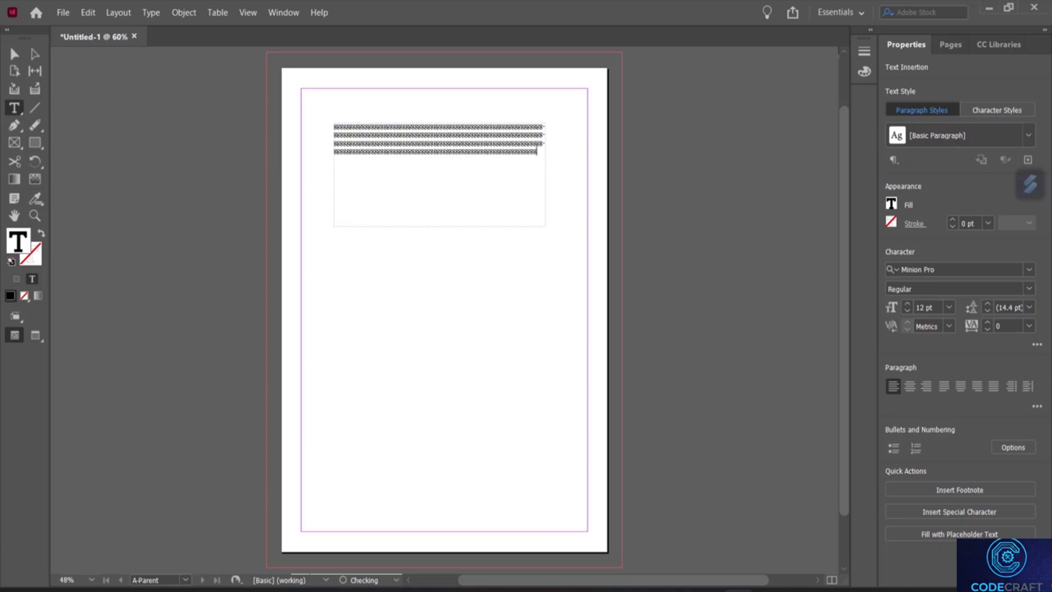
{"action": "type", "text": "gggggggggijooivdjoibjdoifbjoidfjbidj"}
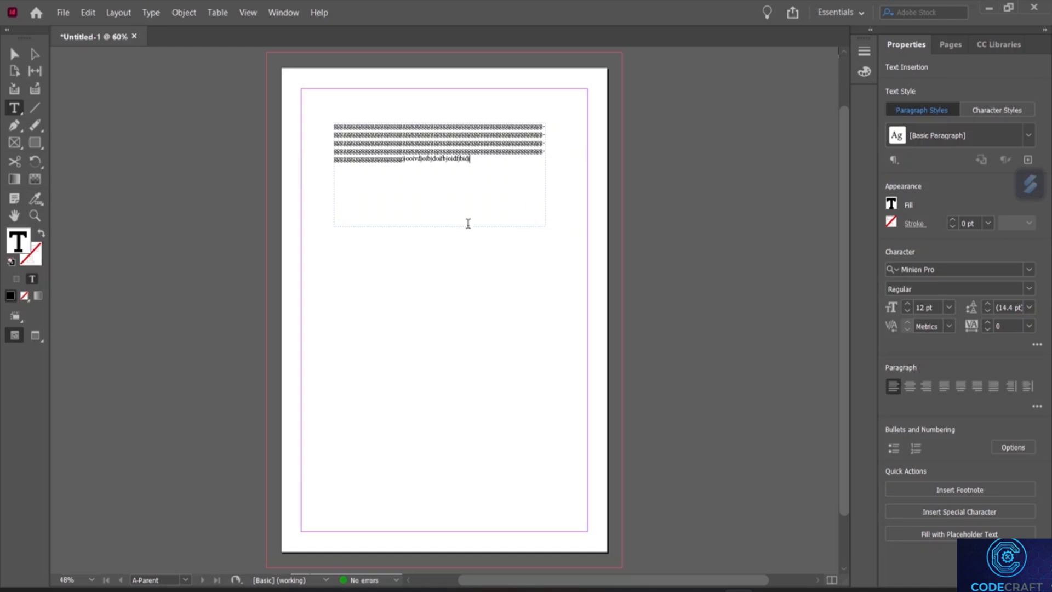
{"action": "key", "text": "Escape"}
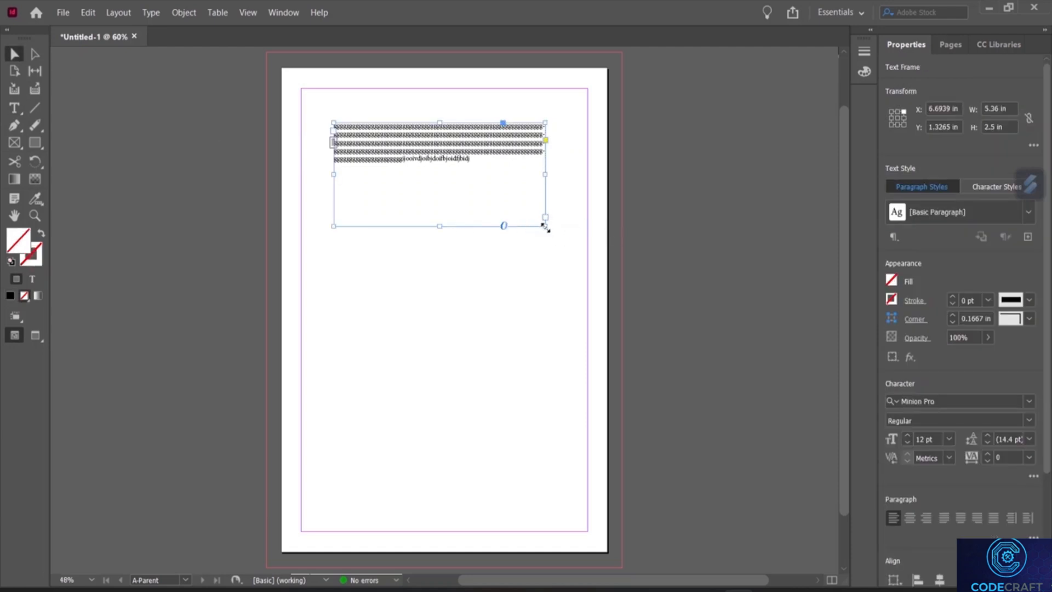
Step: Resize the text frame from its lower-right corner through narrow, wide and small shapes, ending at about 4.18 by 4.7 in, and deselect it
{"action": "left_click_drag", "start_coordinate": [545, 226], "coordinate": [411, 361]}
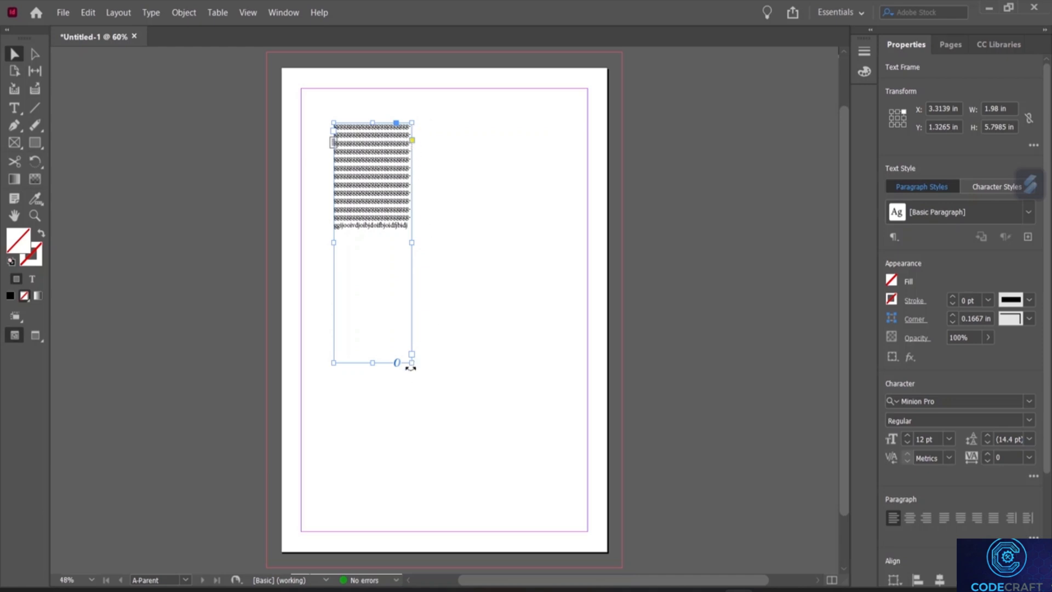
{"action": "left_click_drag", "start_coordinate": [412, 362], "coordinate": [580, 194]}
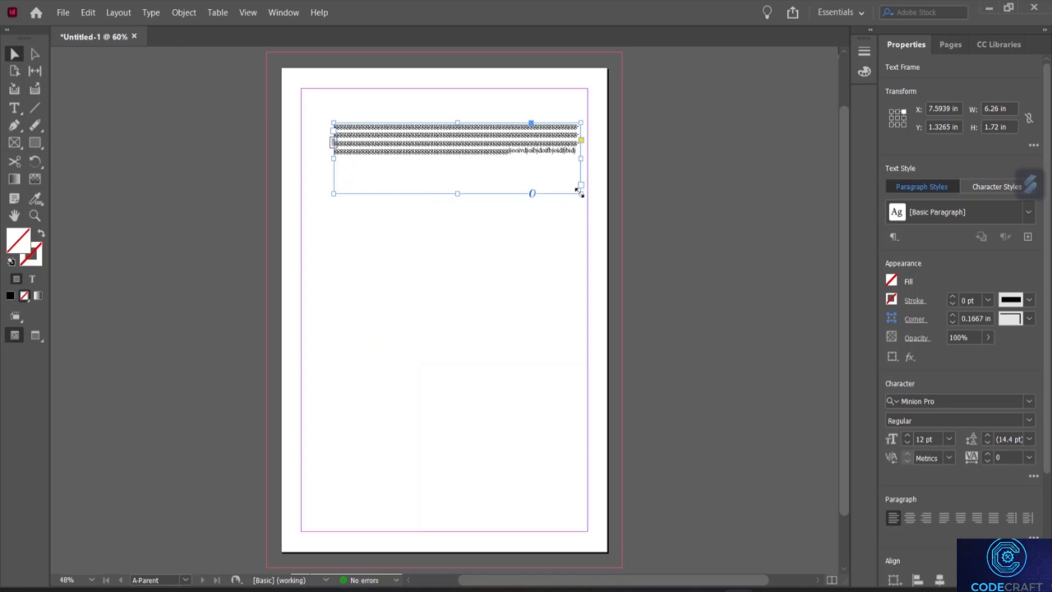
{"action": "left_click_drag", "start_coordinate": [579, 191], "coordinate": [429, 157]}
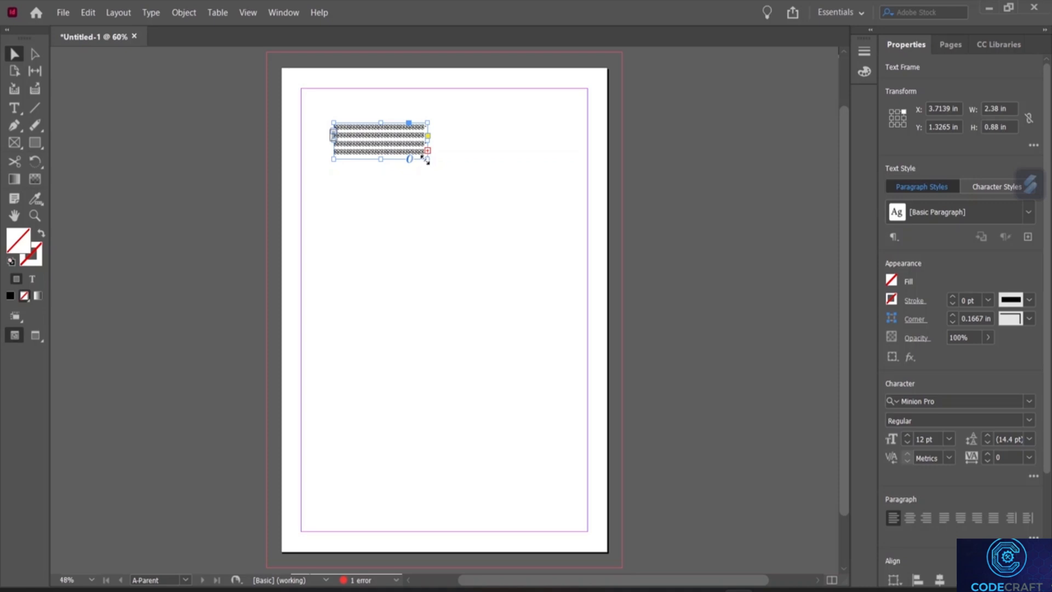
{"action": "left_click_drag", "start_coordinate": [427, 160], "coordinate": [498, 316]}
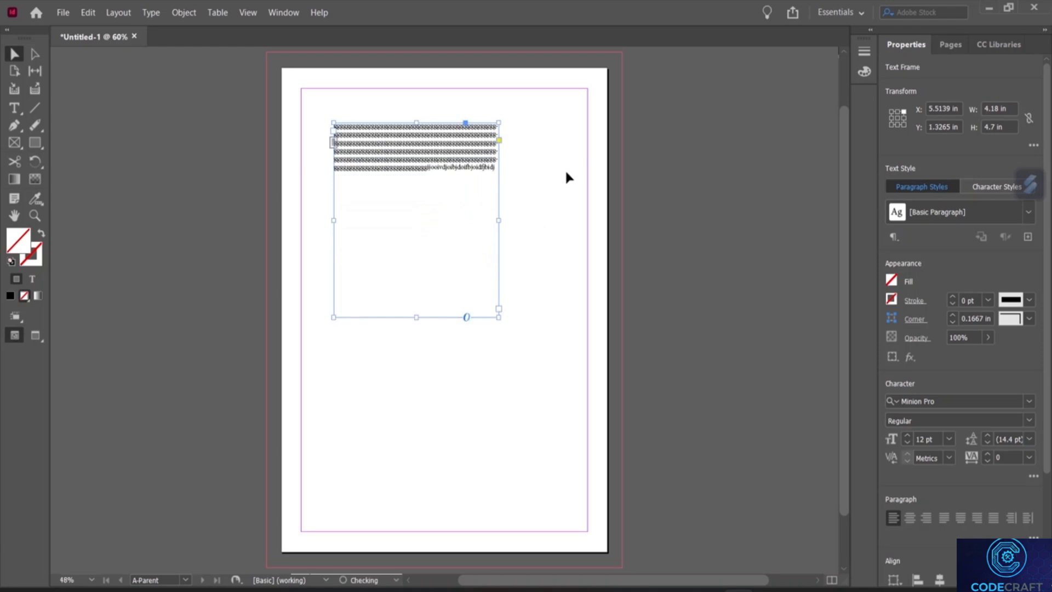
{"action": "left_click", "coordinate": [531, 175]}
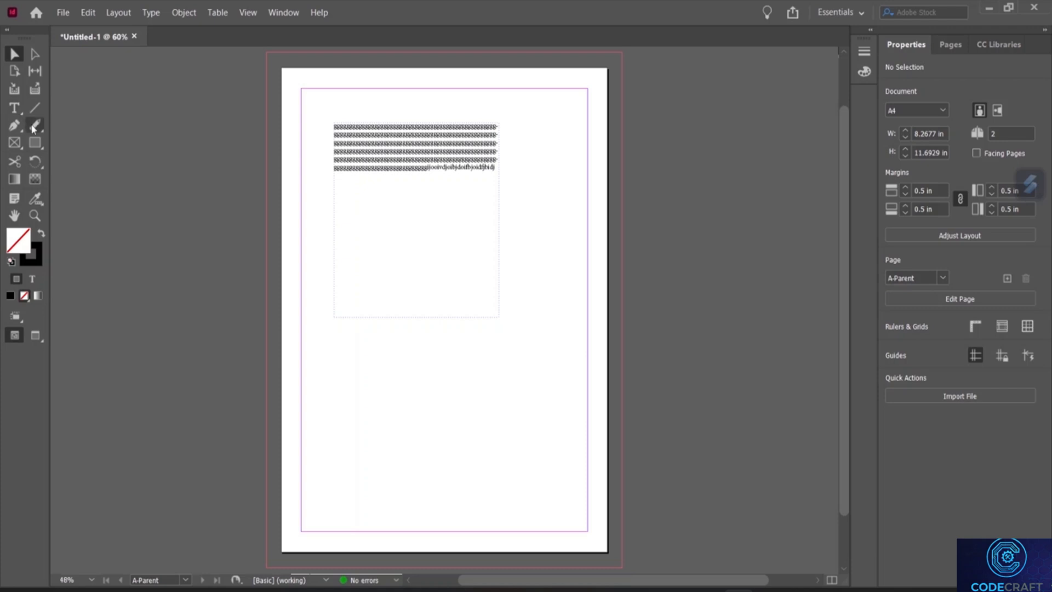
Step: Draw an open two-segment path with the Pen tool below the text frame, rising to the right, about 4.85 by 3.75 in overall
{"action": "left_click", "coordinate": [14, 127]}
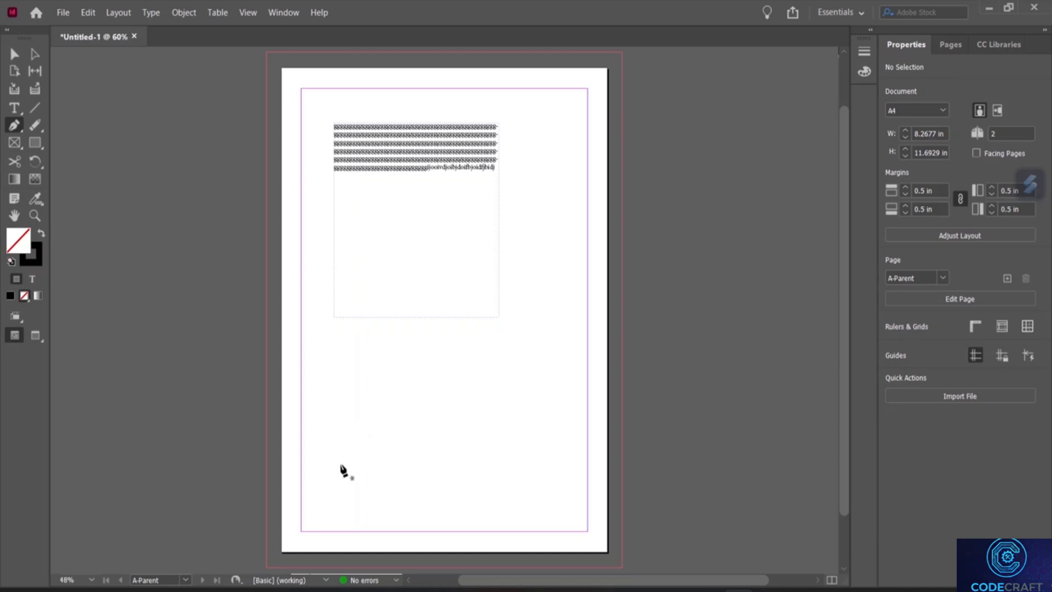
{"action": "left_click", "coordinate": [332, 442]}
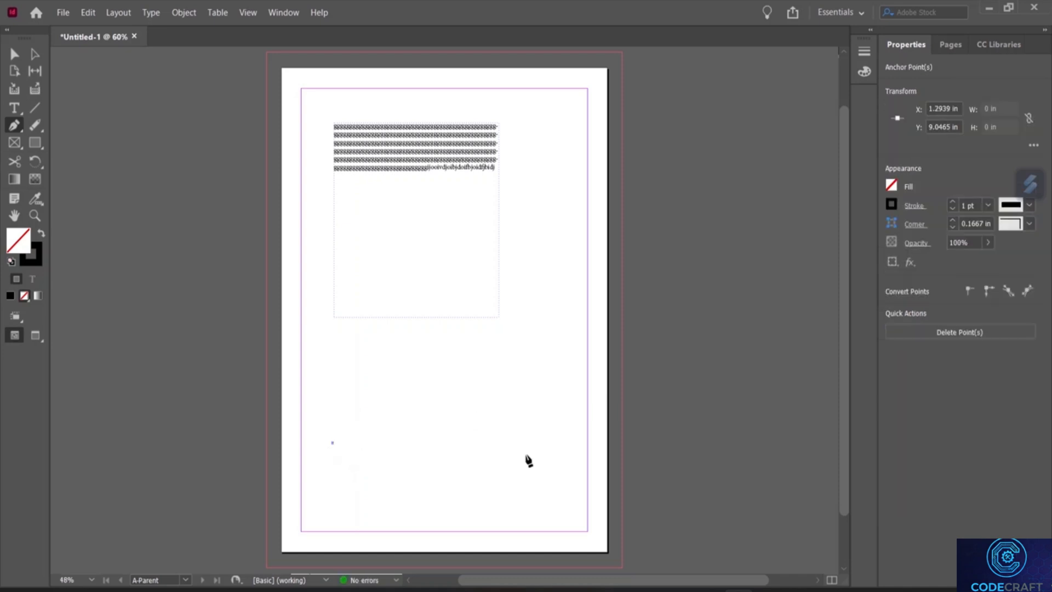
{"action": "left_click", "coordinate": [515, 347]}
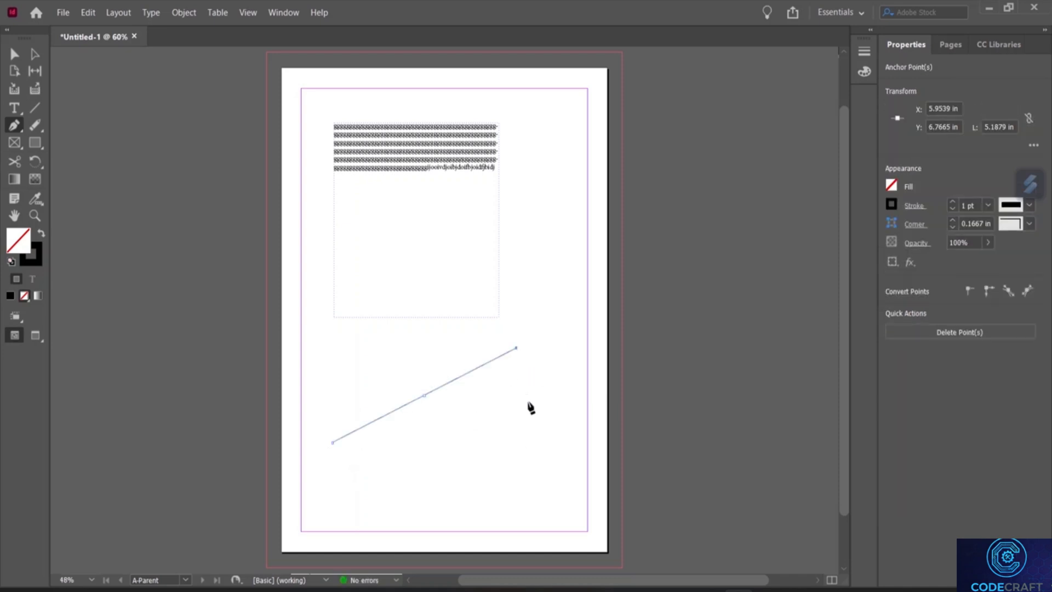
{"action": "left_click", "coordinate": [523, 287]}
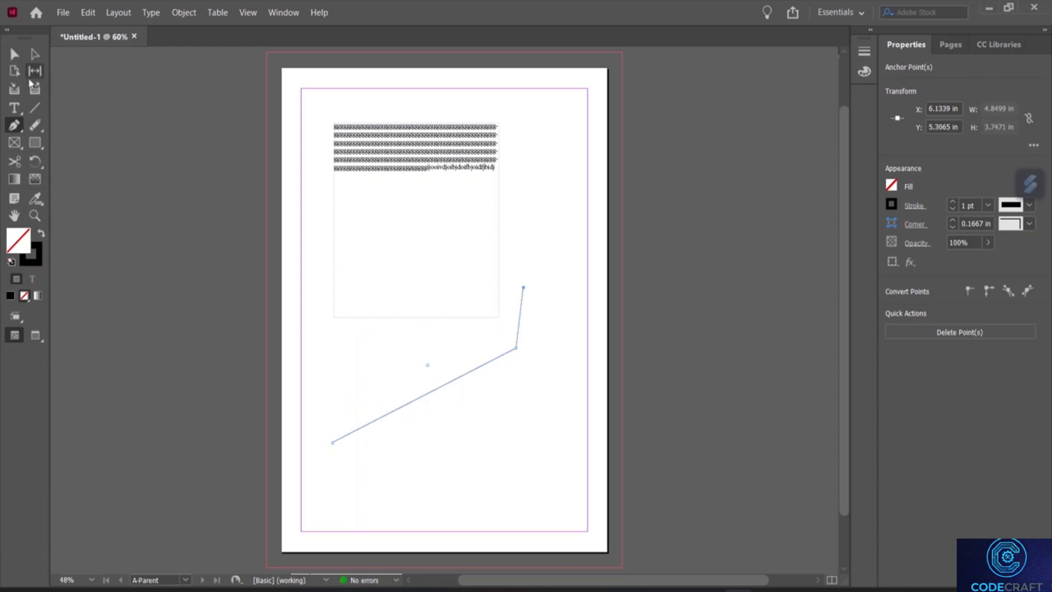
Step: Add type on a path along the open two-segment path, filling its whole length with repeated "h" characters
{"action": "left_click", "coordinate": [17, 113]}
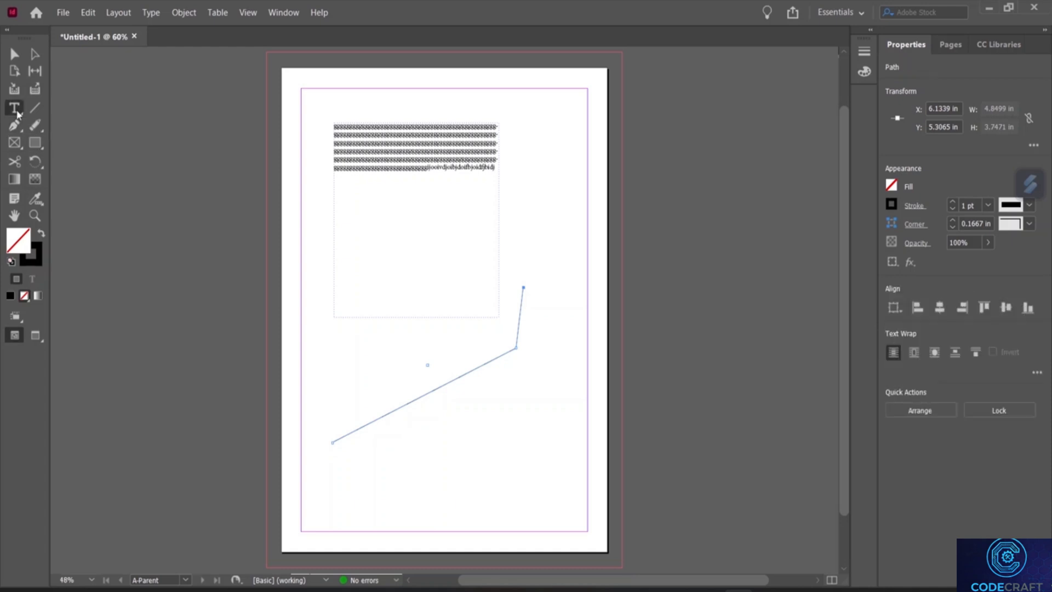
{"action": "right_click", "coordinate": [17, 114]}
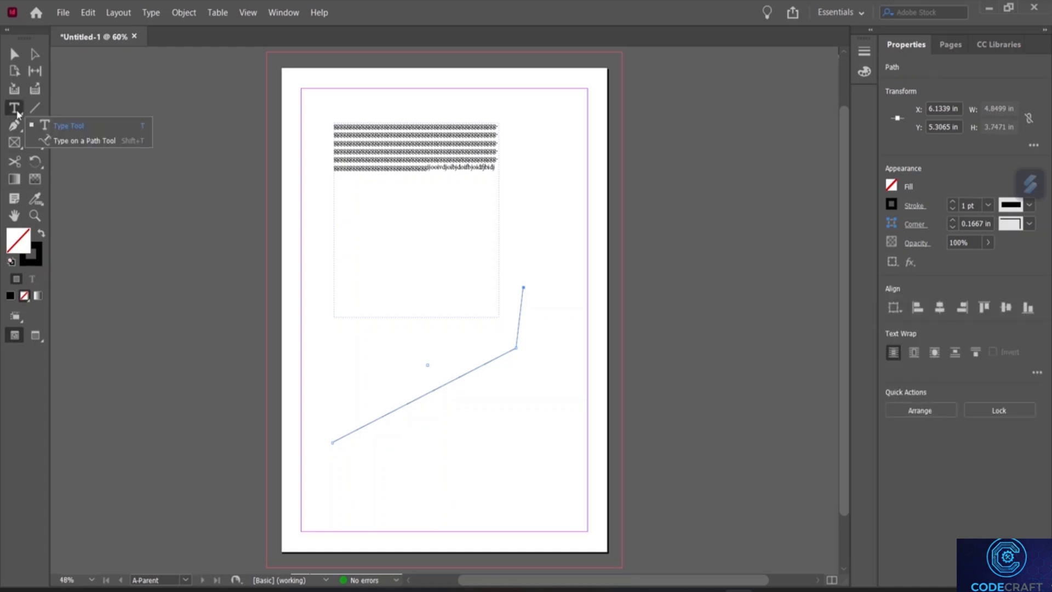
{"action": "left_click", "coordinate": [53, 141]}
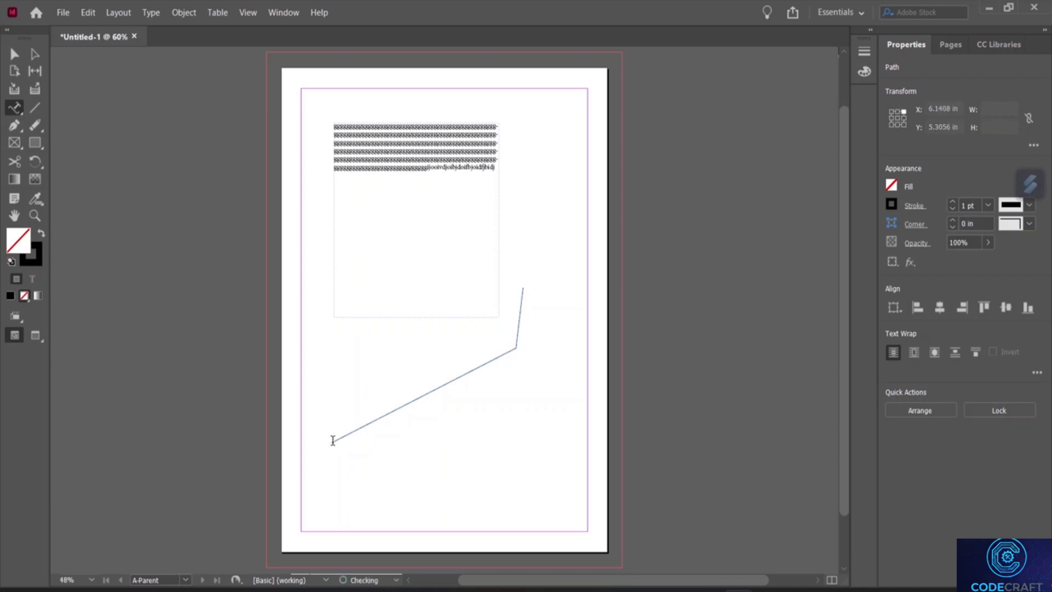
{"action": "left_click", "coordinate": [333, 440]}
{"action": "type", "text": "hhhhhhhhhhhhhhhhhhhhhhhhhhhhhhhhhhhhh"}
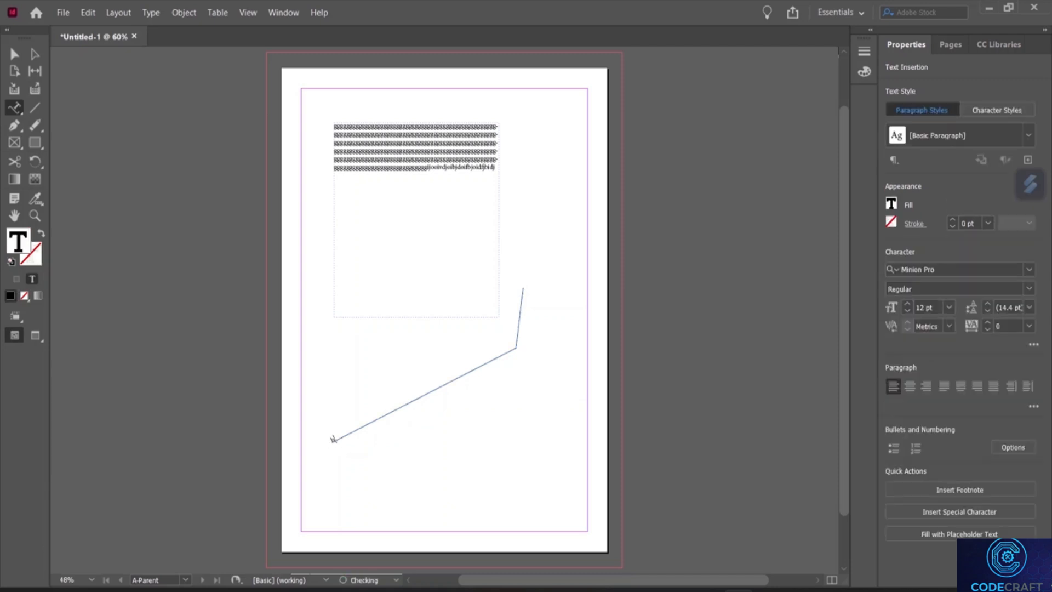
{"action": "type", "text": "hhhhhhhhhhhhhhhhhhhhhhhhhhhhhhh"}
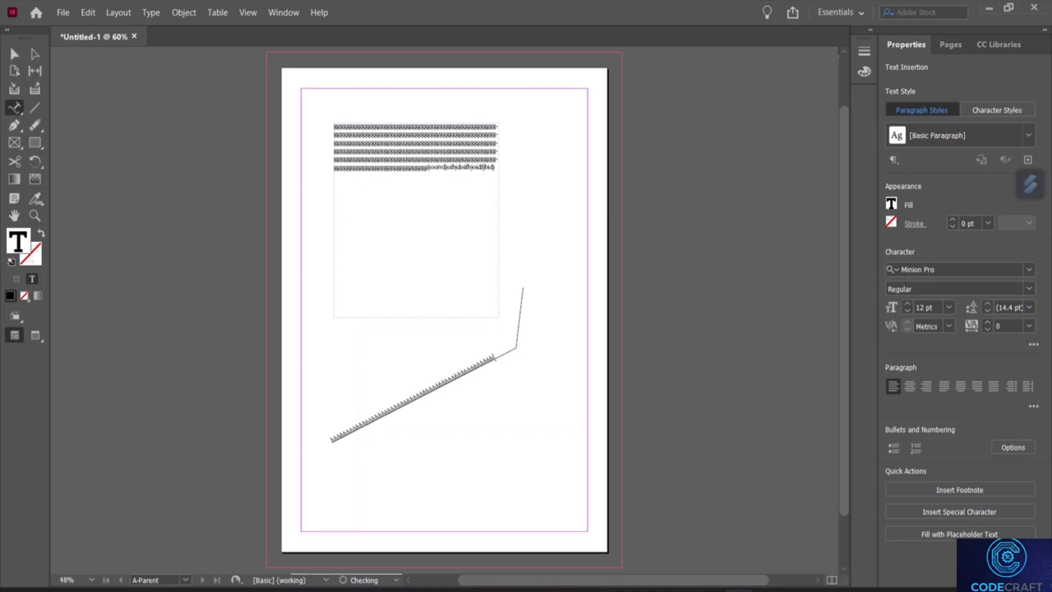
{"action": "type", "text": "hhhhhhhhhhhhh"}
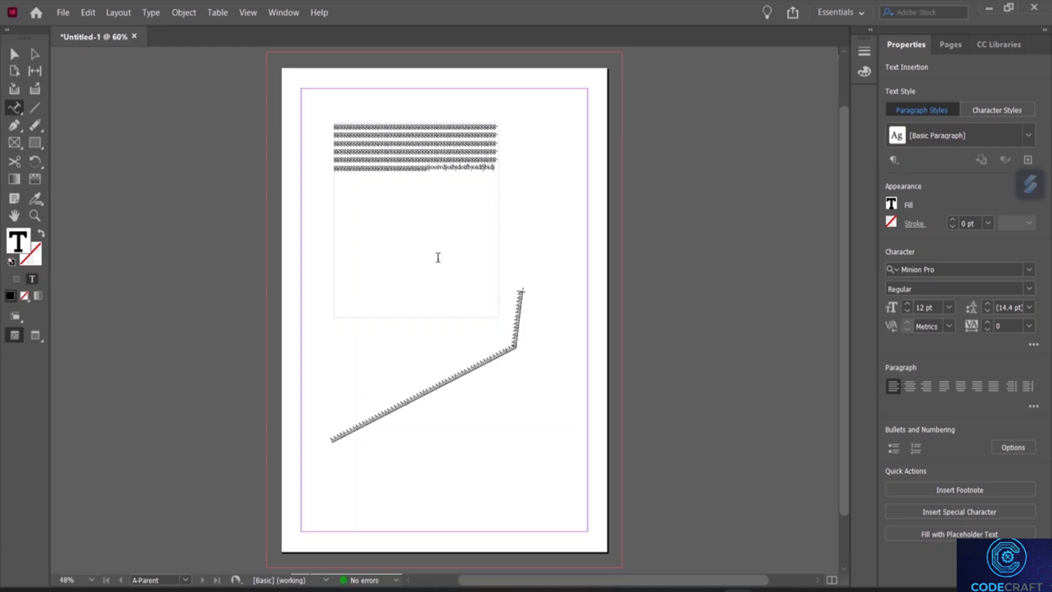
Step: Leave text editing and delete both the path with its text and the text frame, emptying the page
{"action": "left_click", "coordinate": [19, 109]}
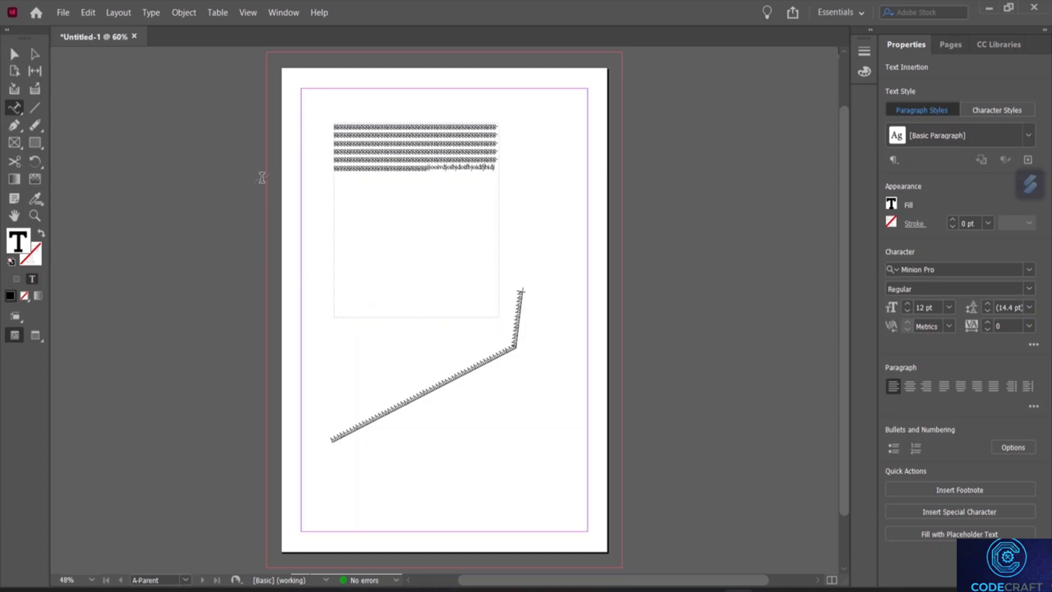
{"action": "key", "text": "Escape"}
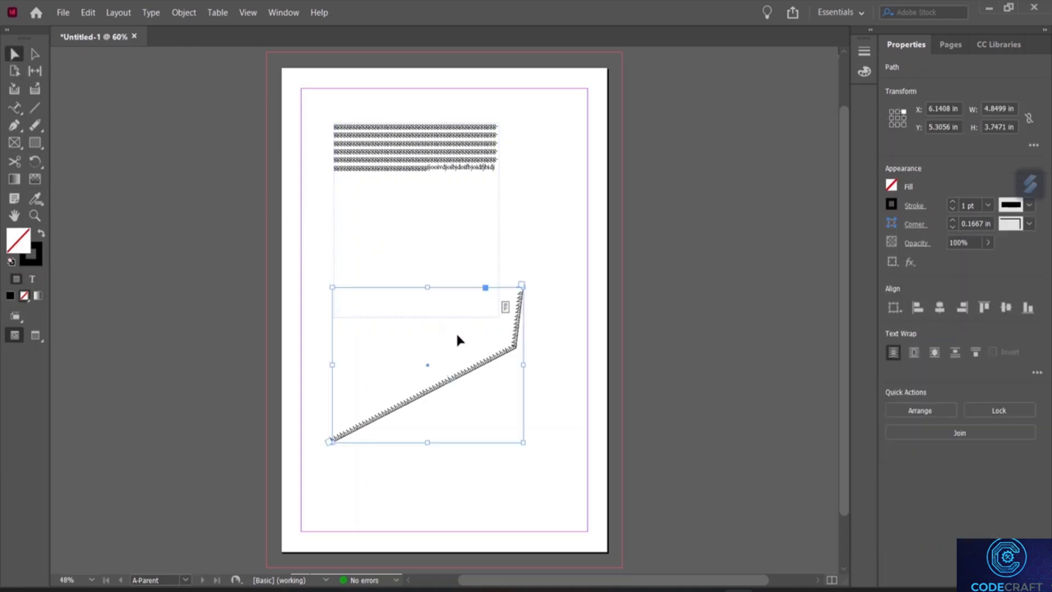
{"action": "key", "text": "Delete"}
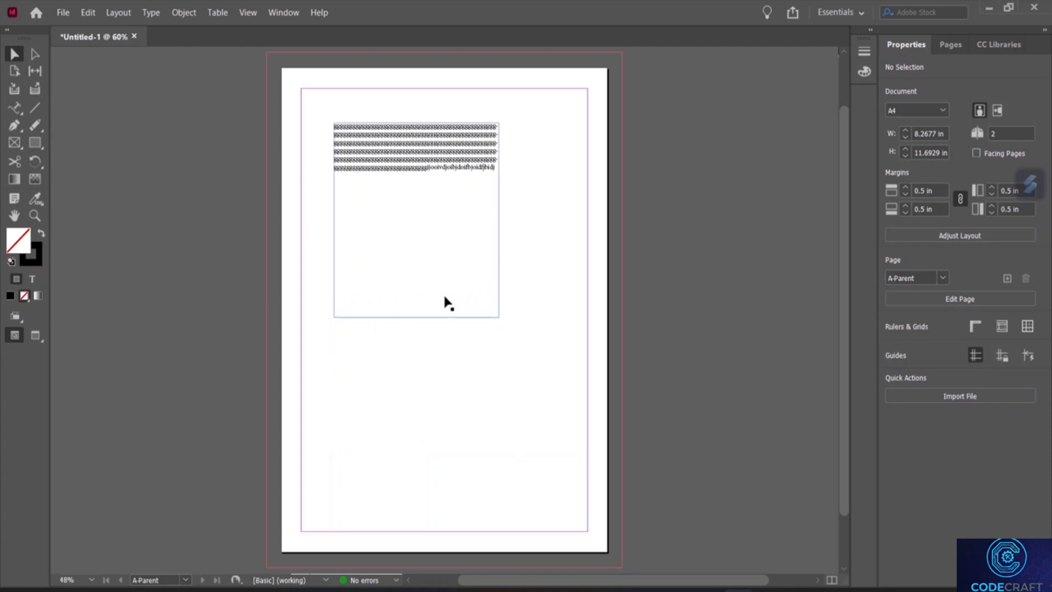
{"action": "left_click", "coordinate": [447, 300]}
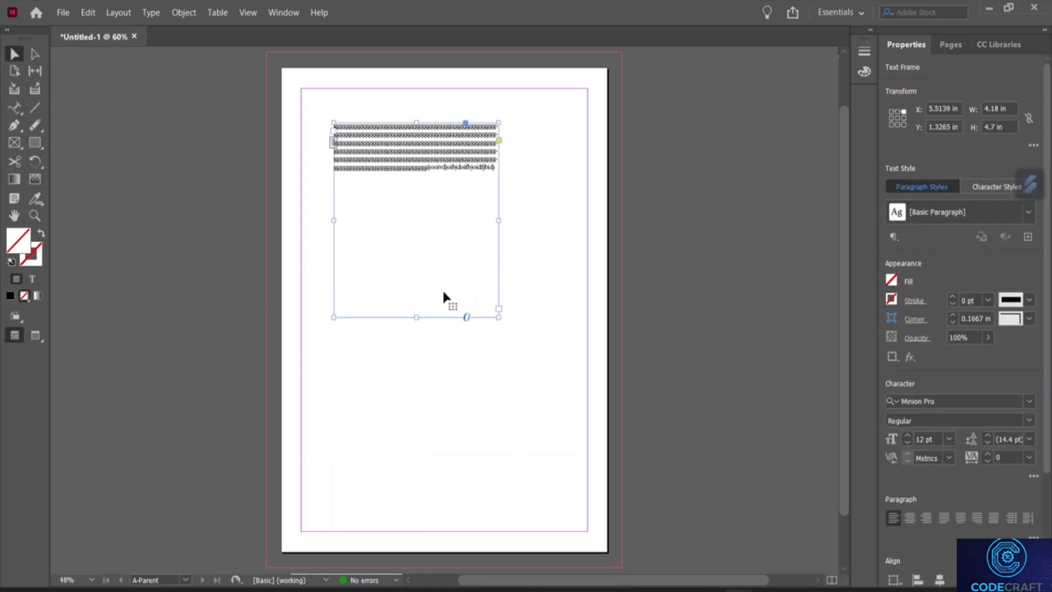
{"action": "key", "text": "Delete"}
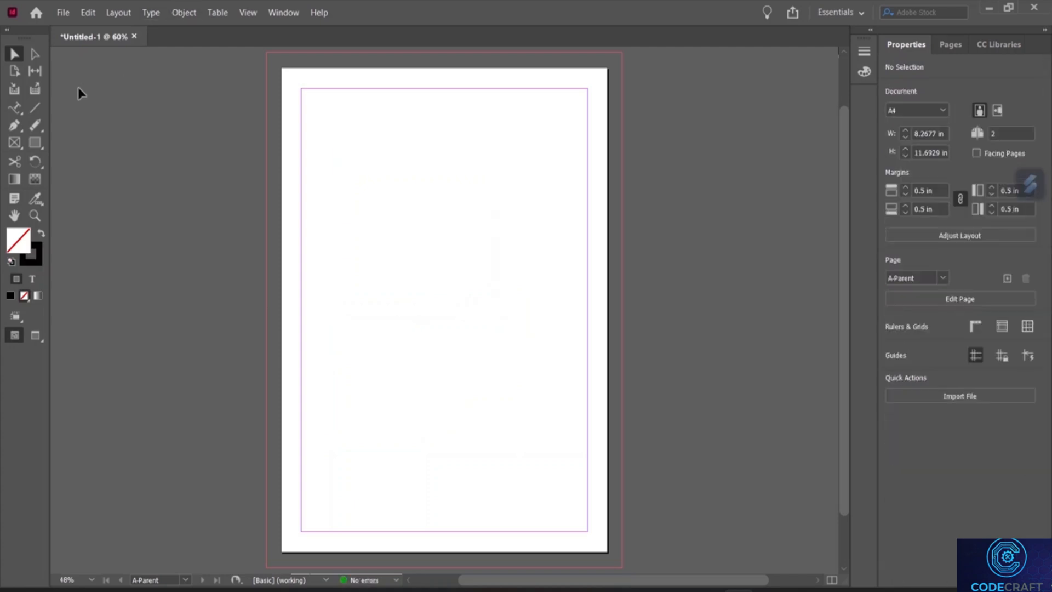
Step: Draw a horizontal line about 6.64 in long near the top of the page and set its stroke weight to 10 pt
{"action": "left_click", "coordinate": [37, 108]}
{"action": "left_click_drag", "start_coordinate": [307, 150], "coordinate": [568, 150]}
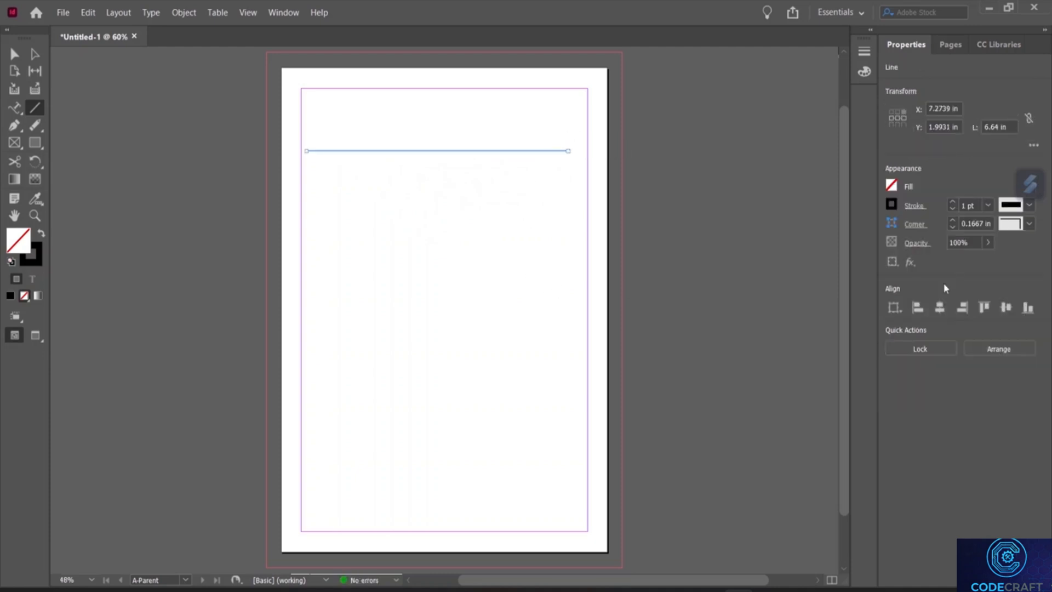
{"action": "left_click", "coordinate": [912, 207]}
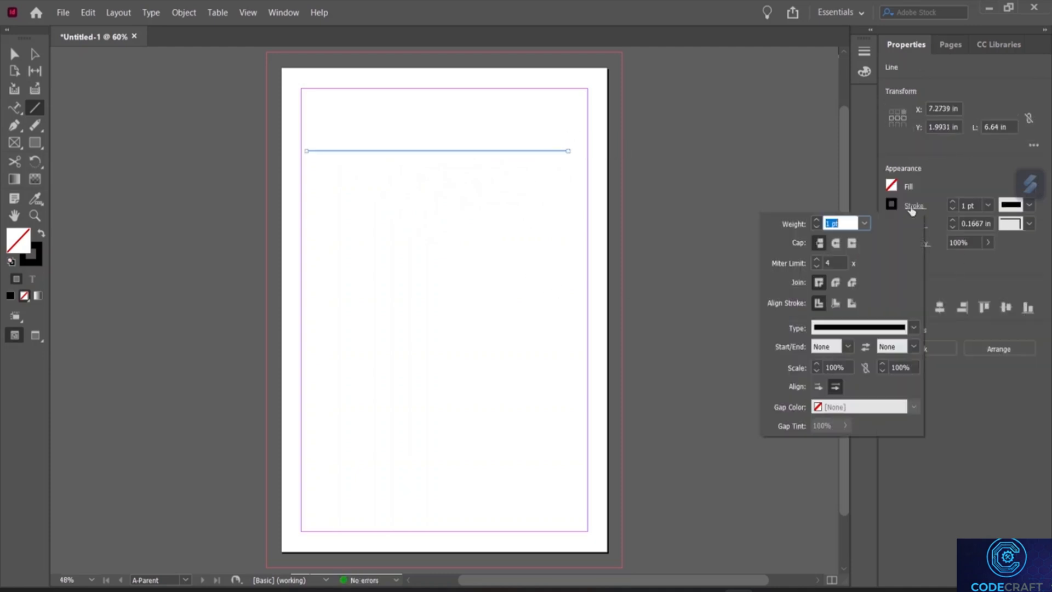
{"action": "left_click", "coordinate": [863, 224]}
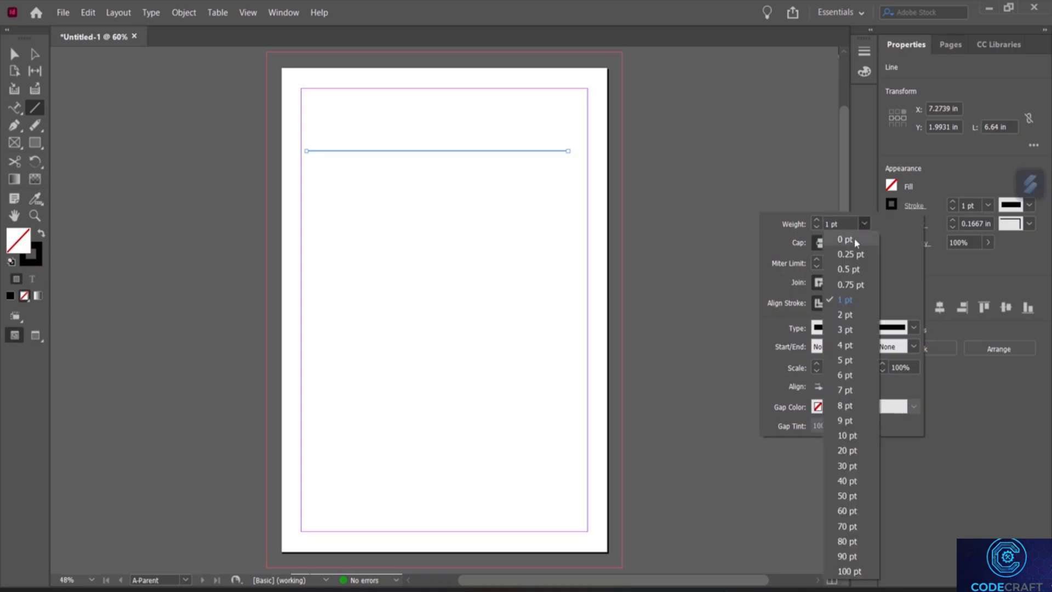
{"action": "left_click", "coordinate": [849, 436]}
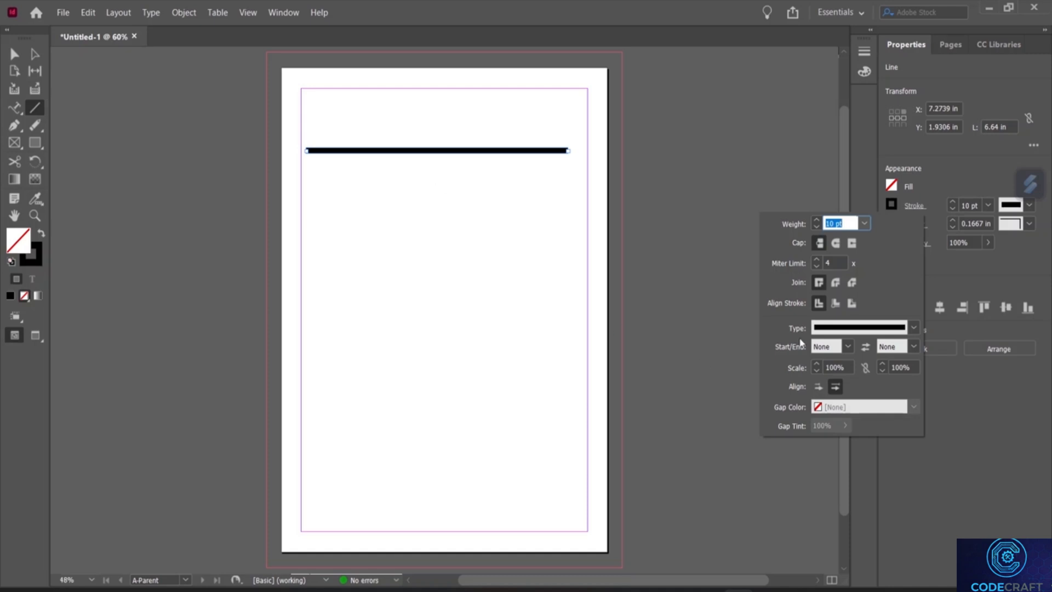
Step: Set both the fill and the stroke colour of the line to the yellow swatch C=0 M=0 Y=100 K=0
{"action": "left_click", "coordinate": [897, 188]}
{"action": "left_click", "coordinate": [891, 186]}
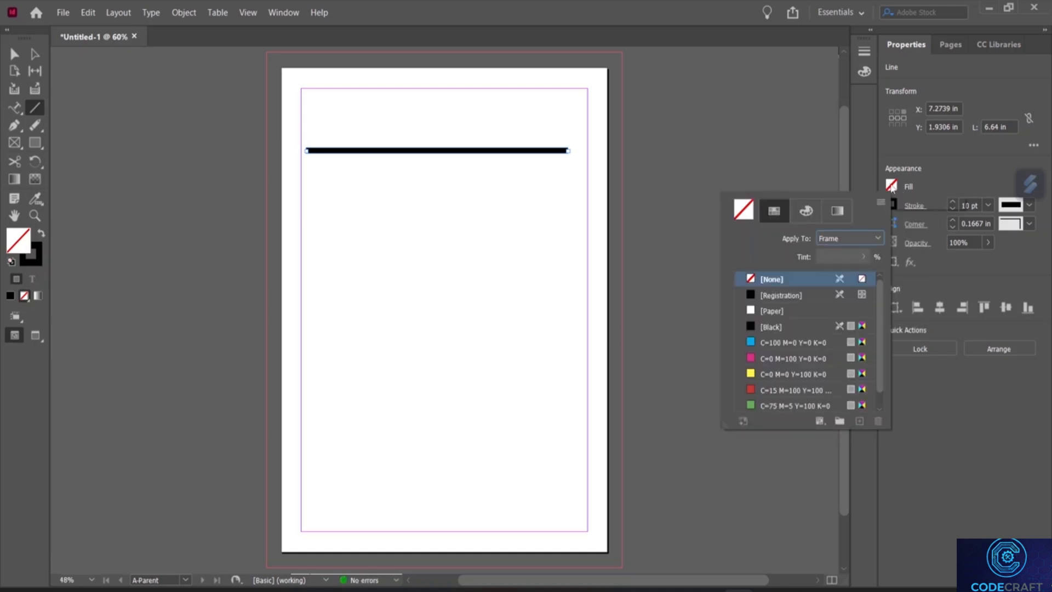
{"action": "left_click", "coordinate": [754, 376]}
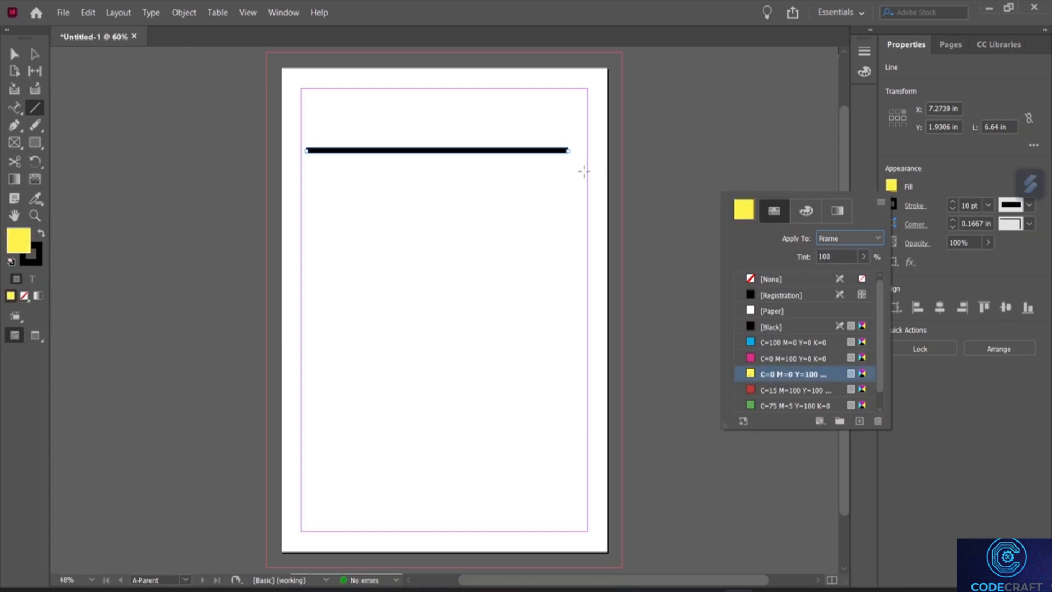
{"action": "left_click", "coordinate": [895, 203]}
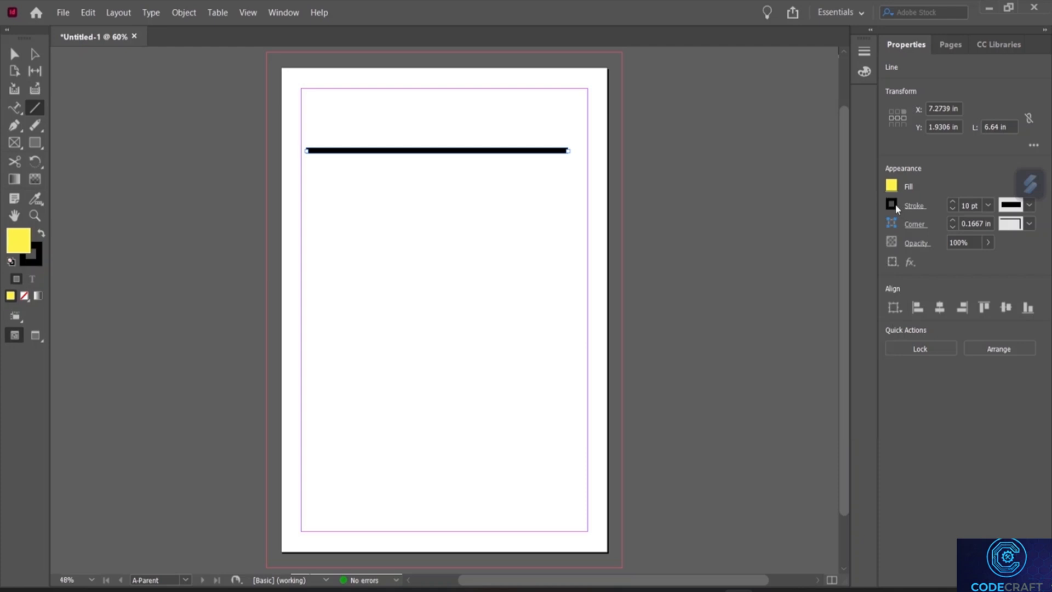
{"action": "left_click", "coordinate": [890, 206]}
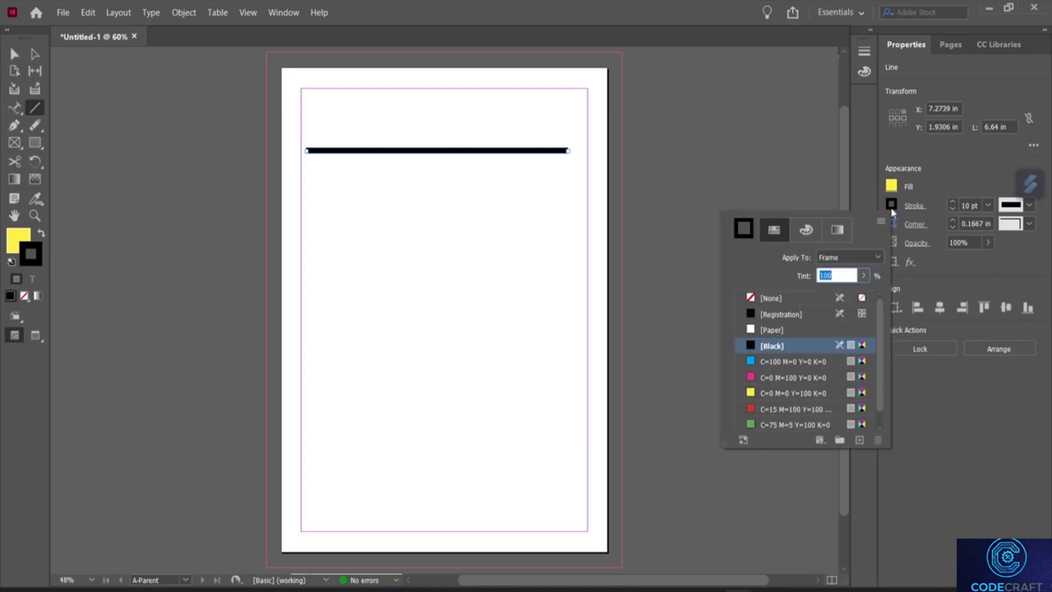
{"action": "left_click", "coordinate": [752, 393]}
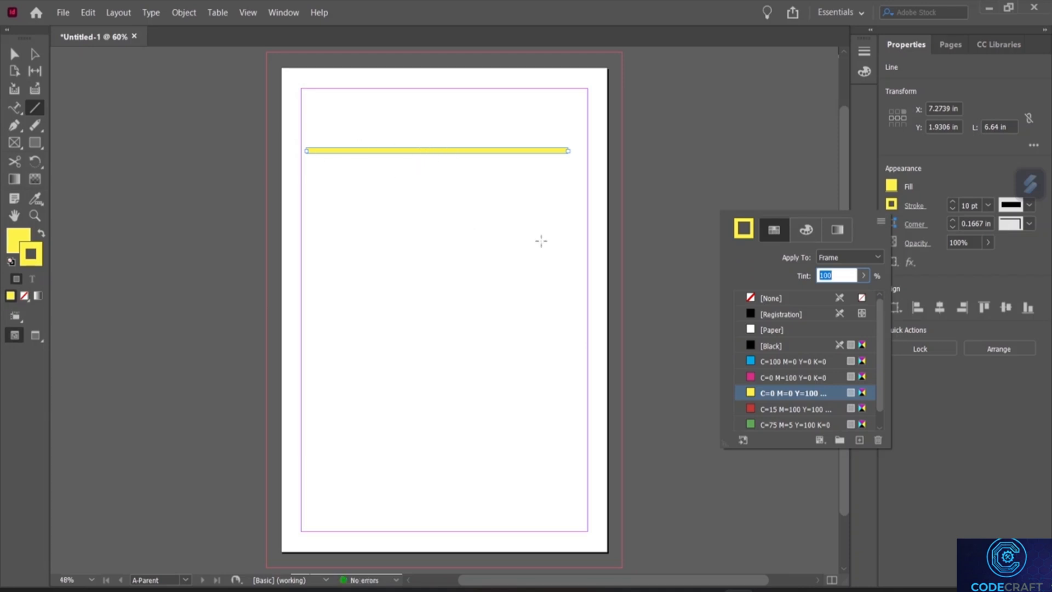
Step: Move the yellow line about 1.1 in down and 0.1 in to the right on the page
{"action": "left_click", "coordinate": [13, 52]}
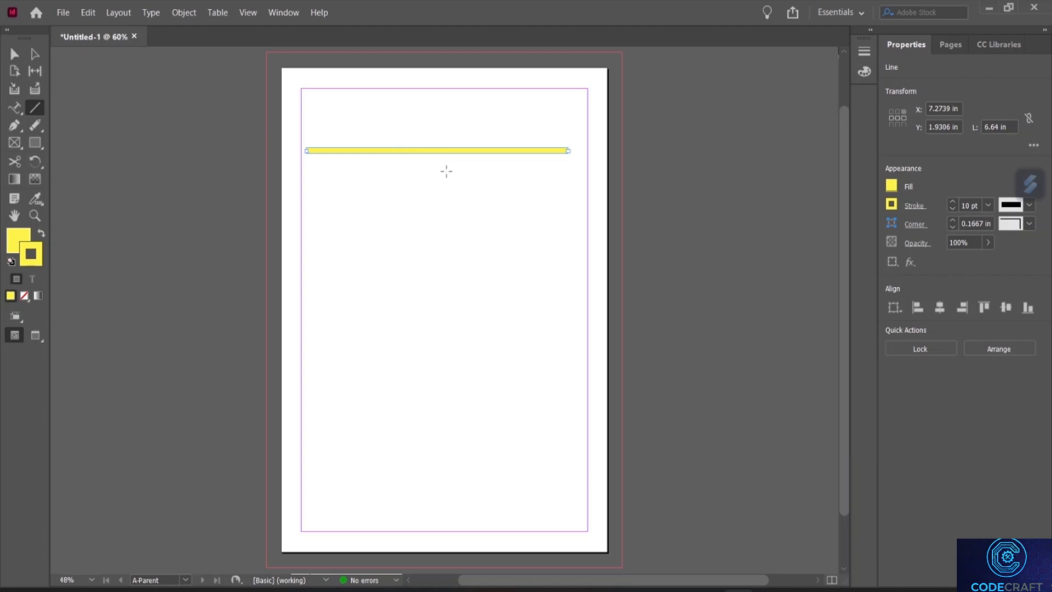
{"action": "left_click", "coordinate": [13, 52]}
{"action": "left_click_drag", "start_coordinate": [376, 152], "coordinate": [423, 194]}
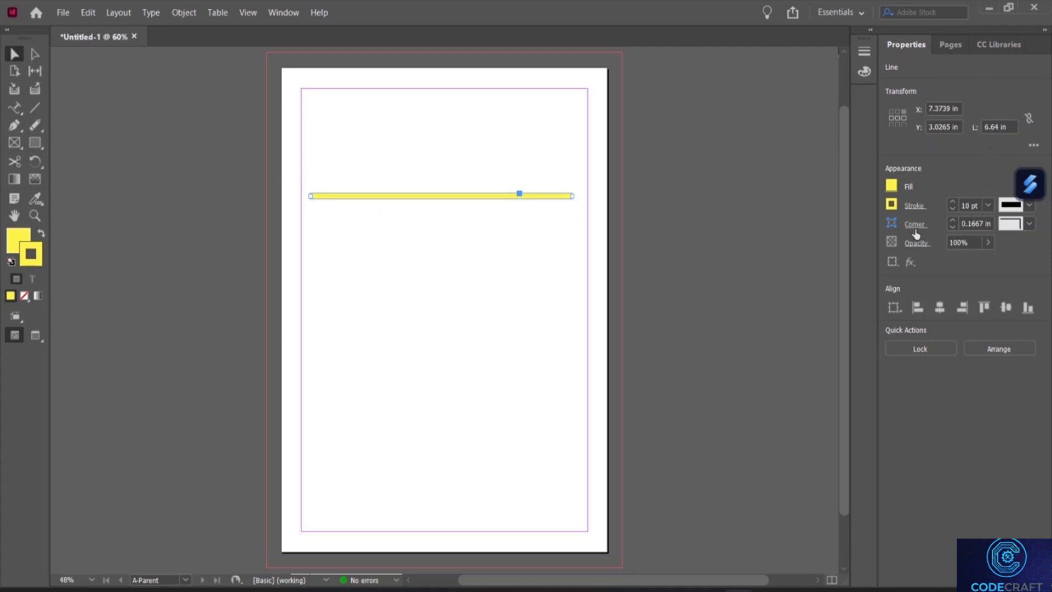
Step: Set the yellow line's corner size to 0.625 in and its opacity to 63%
{"action": "left_click", "coordinate": [951, 225]}
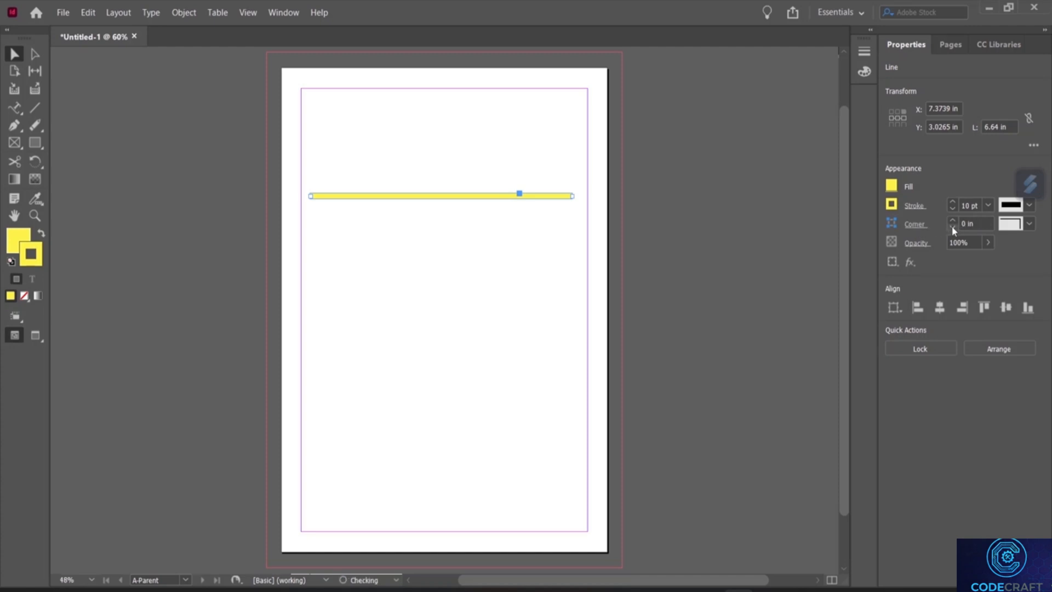
{"action": "left_click", "coordinate": [954, 218]}
{"action": "left_click", "coordinate": [954, 219]}
{"action": "left_click", "coordinate": [987, 242]}
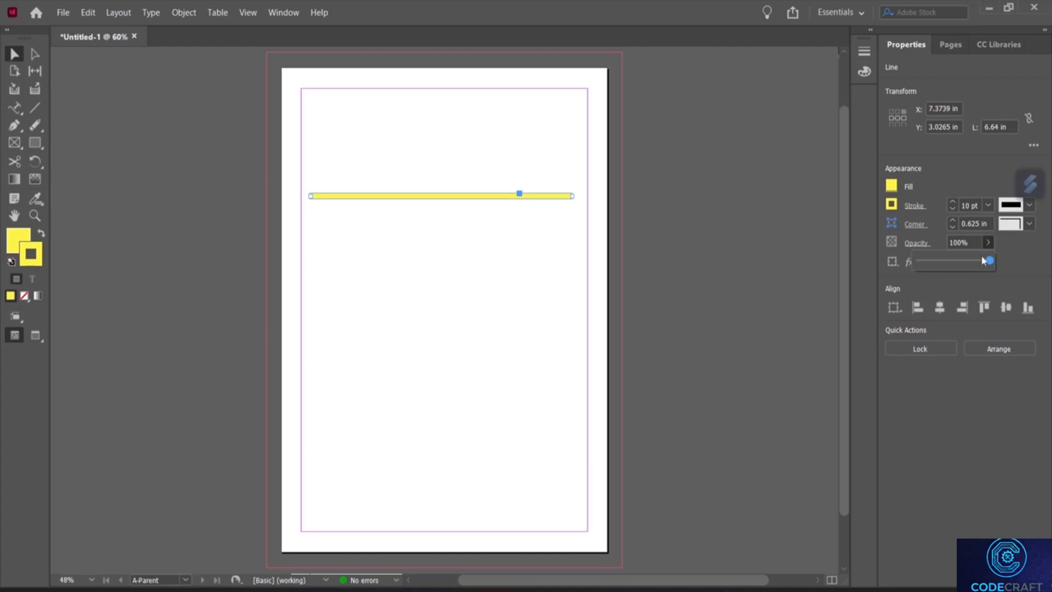
{"action": "left_click_drag", "start_coordinate": [989, 265], "coordinate": [964, 270]}
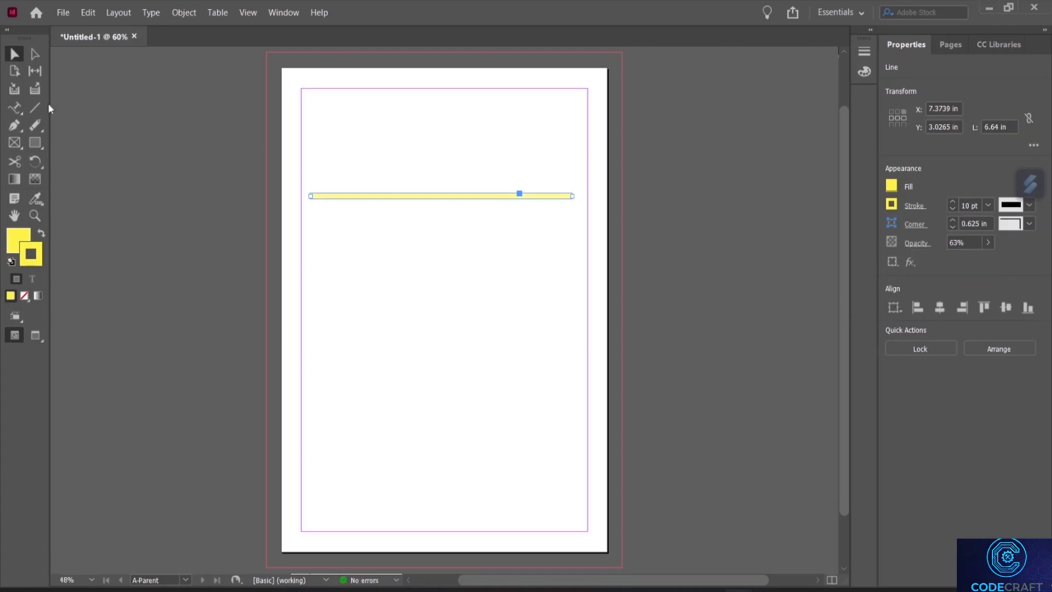
Step: Draw a closed six-sided shape with the Pen tool below the yellow line, about 3.52 by 3.03 in overall
{"action": "left_click", "coordinate": [21, 133]}
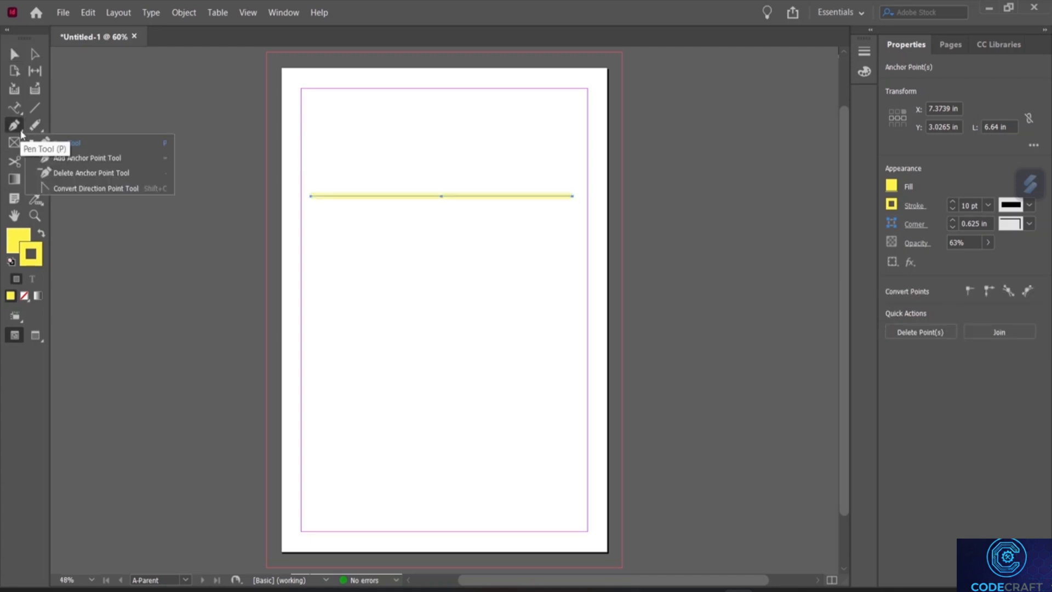
{"action": "left_click", "coordinate": [57, 141]}
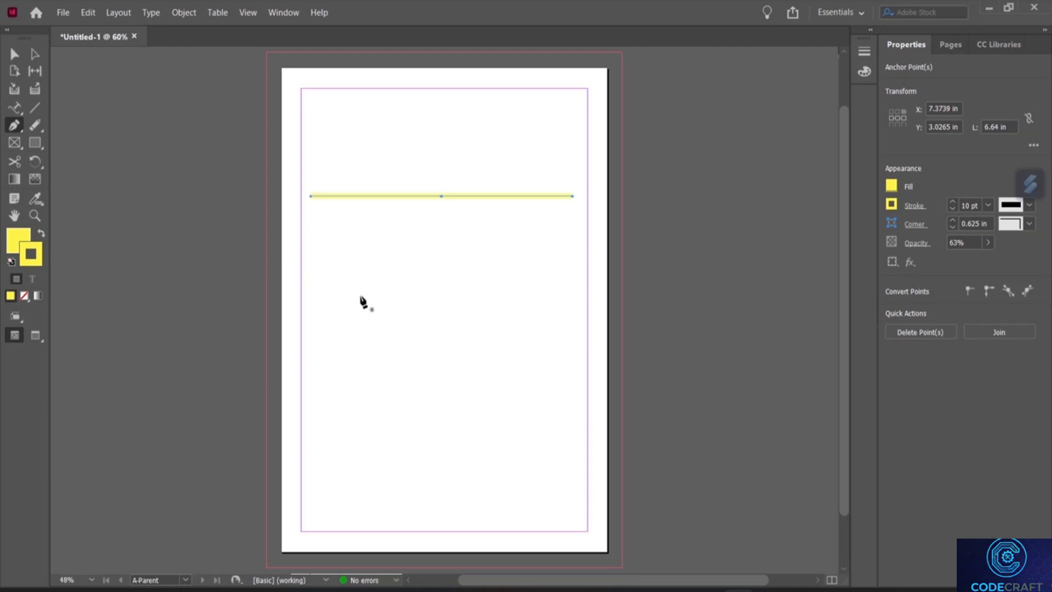
{"action": "left_click", "coordinate": [330, 247]}
{"action": "left_click", "coordinate": [347, 366]}
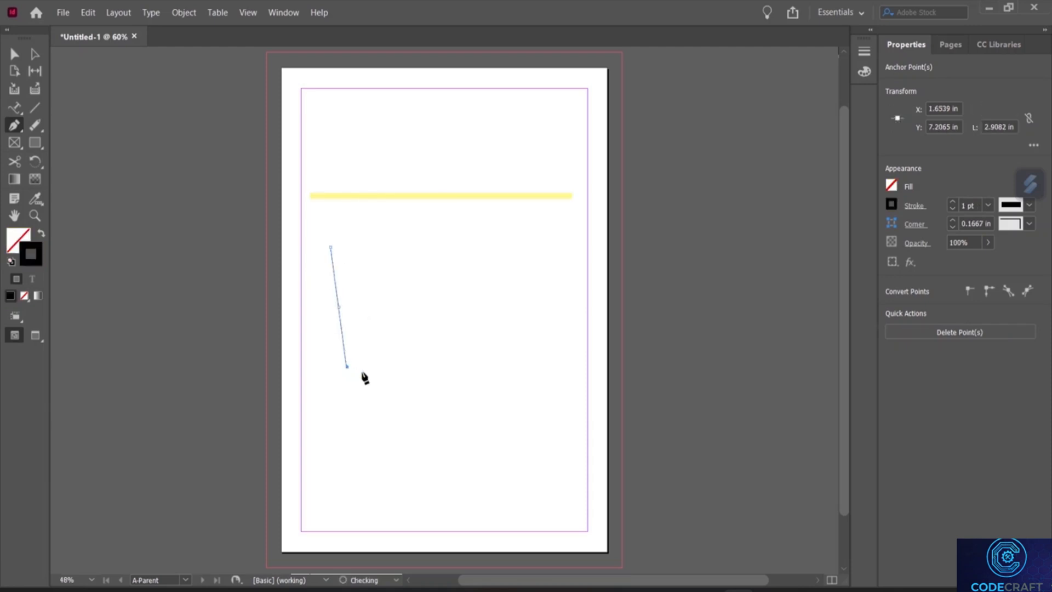
{"action": "left_click", "coordinate": [414, 366]}
{"action": "left_click", "coordinate": [468, 337]}
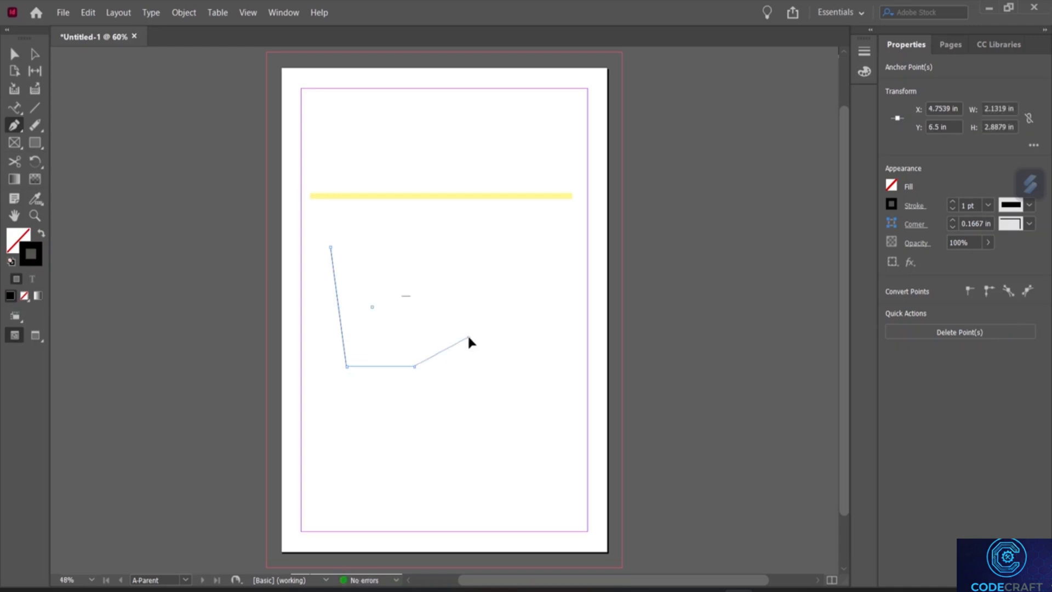
{"action": "left_click", "coordinate": [467, 279]}
{"action": "left_click", "coordinate": [396, 241]}
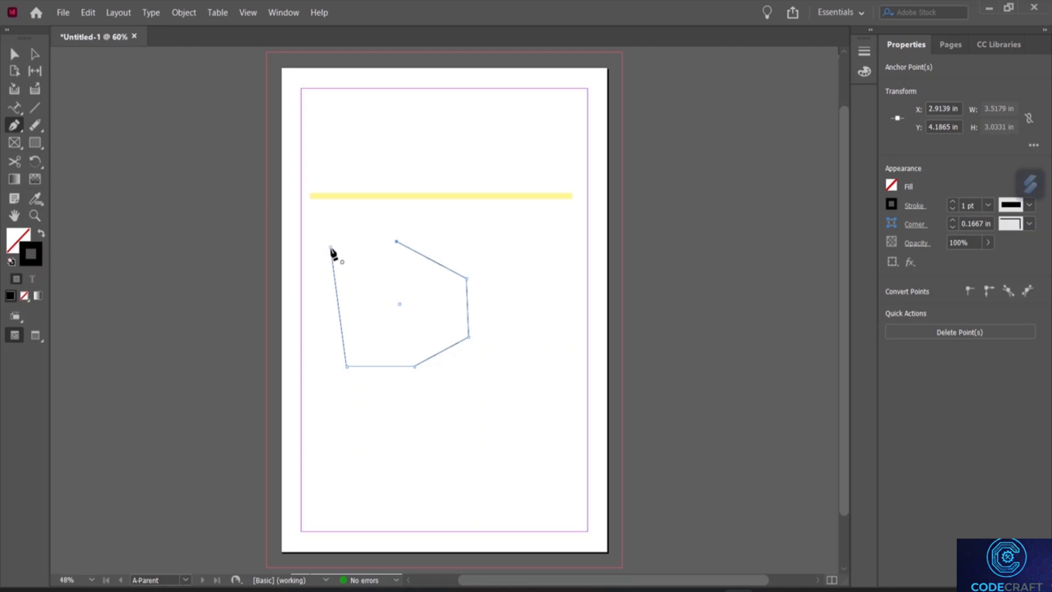
{"action": "left_click", "coordinate": [330, 247]}
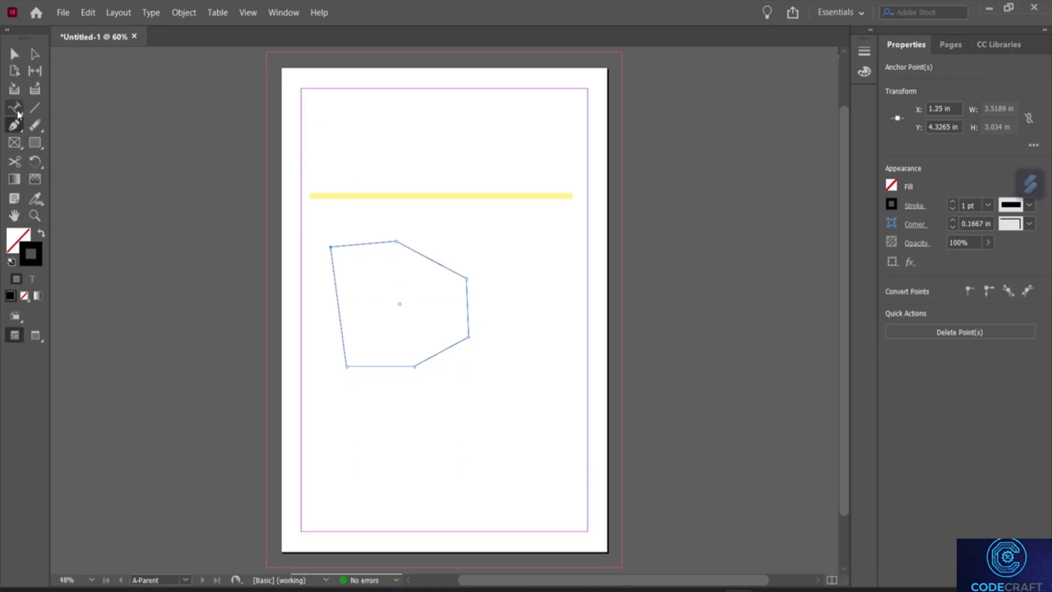
Step: Select the six-sided shape as a whole object and fill it with the magenta swatch C=0 M=100 Y=0 K=0
{"action": "left_click", "coordinate": [14, 54]}
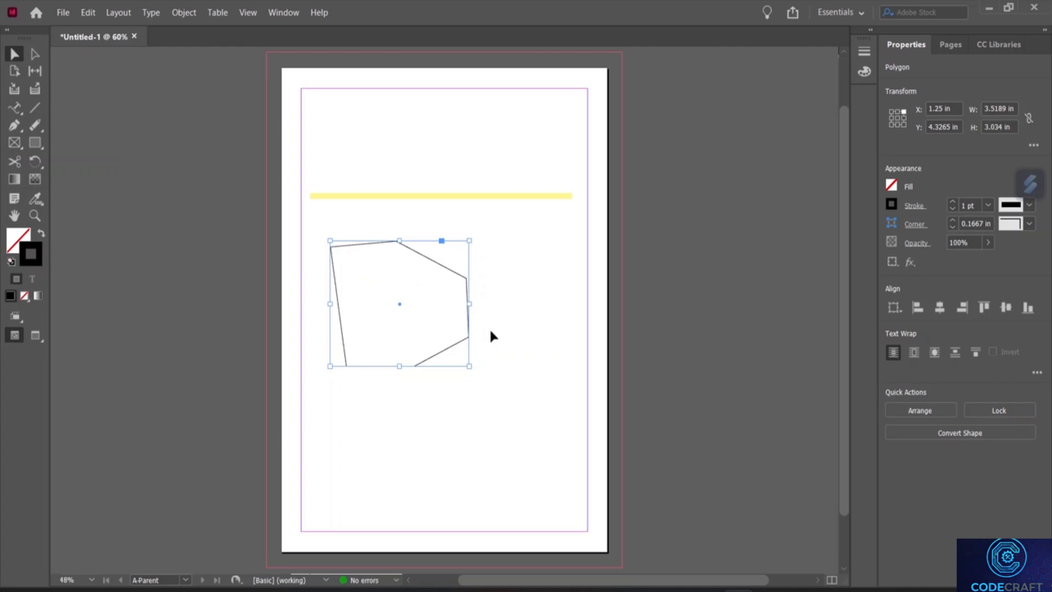
{"action": "left_click", "coordinate": [891, 185]}
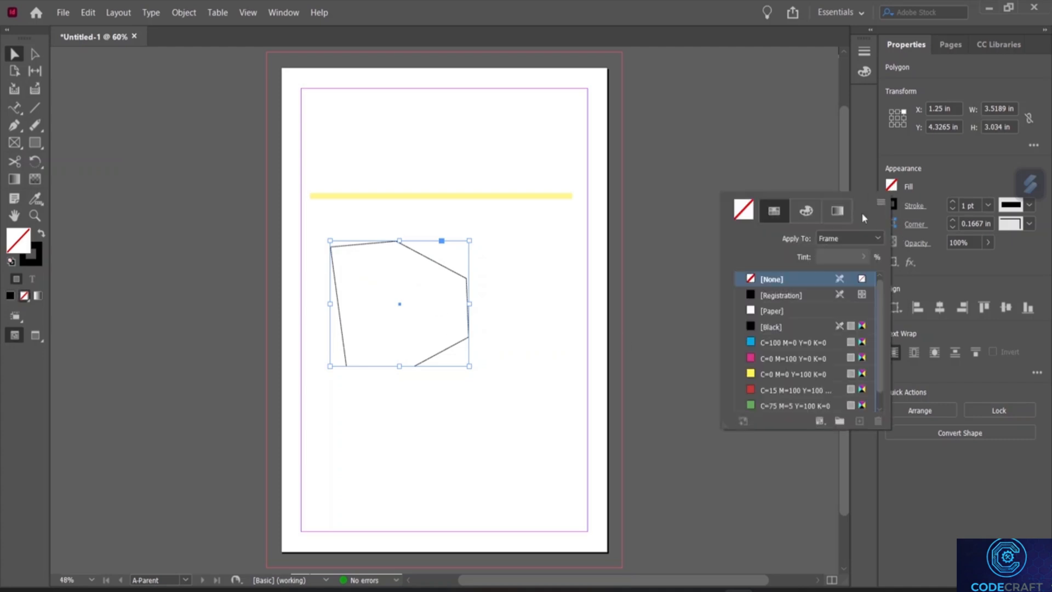
{"action": "left_click", "coordinate": [753, 359]}
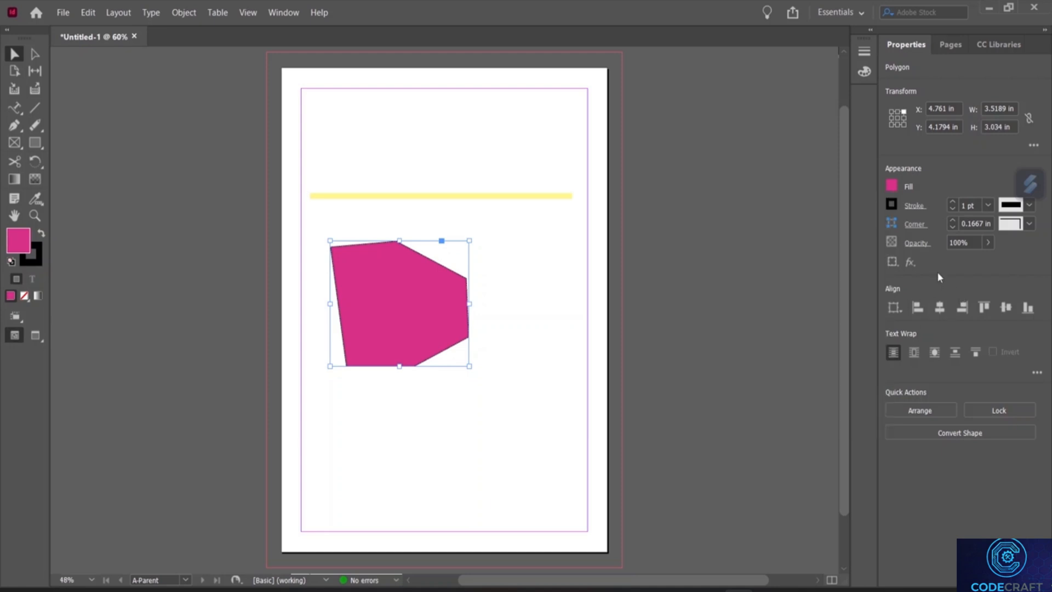
Step: Give the six-sided shape a 10 pt stroke in the cyan swatch C=100 M=0 Y=0 K=0
{"action": "left_click", "coordinate": [912, 207]}
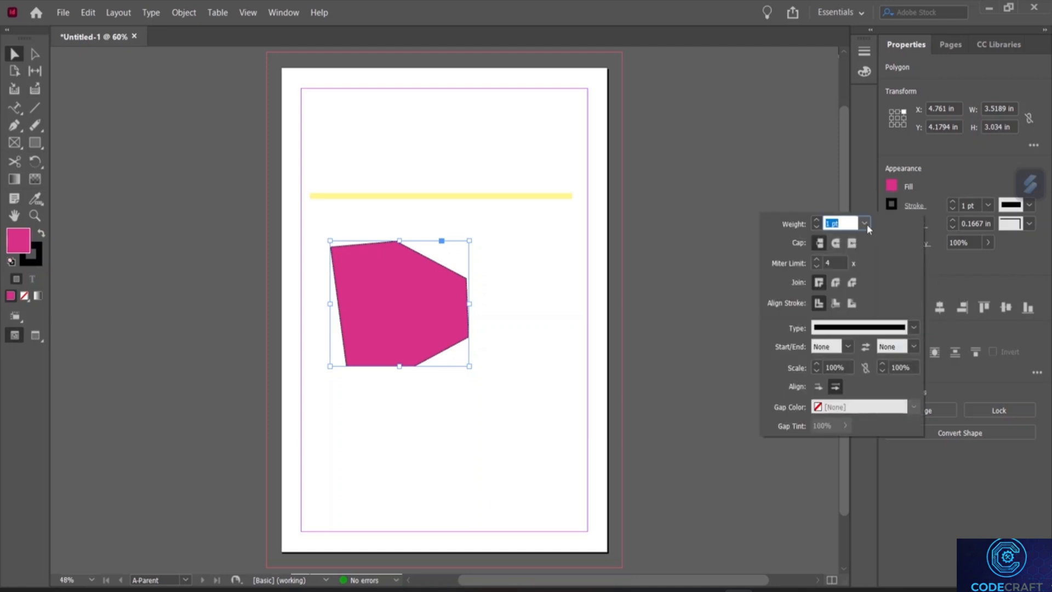
{"action": "left_click", "coordinate": [864, 224]}
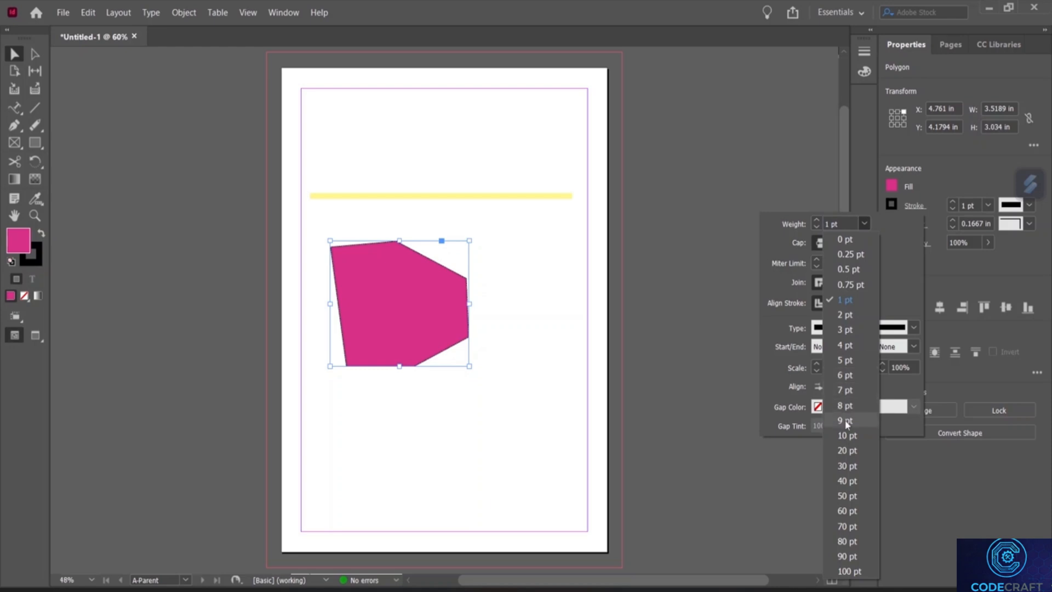
{"action": "left_click", "coordinate": [846, 435]}
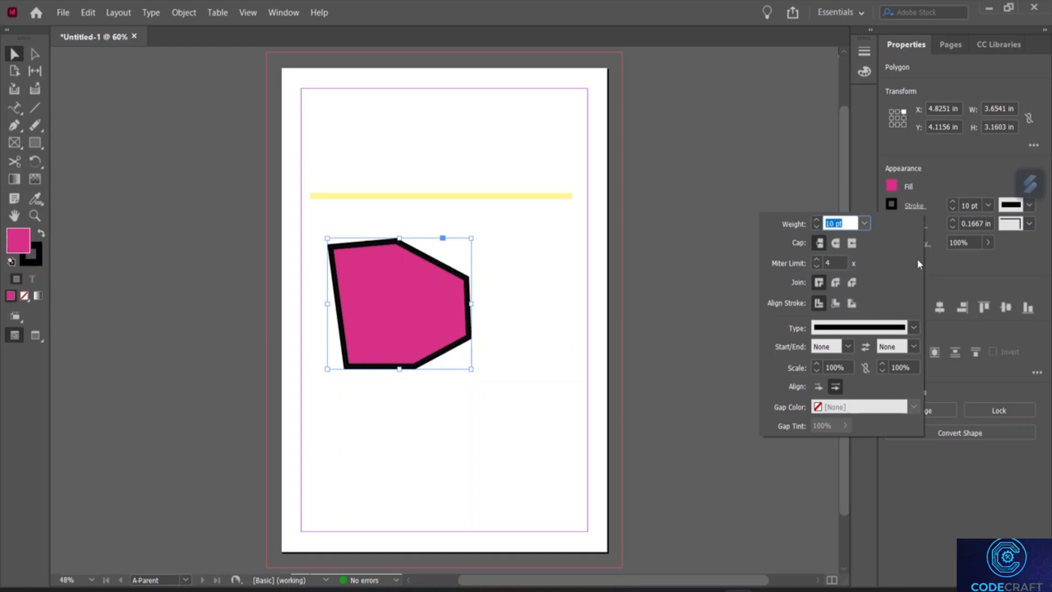
{"action": "left_click", "coordinate": [948, 281]}
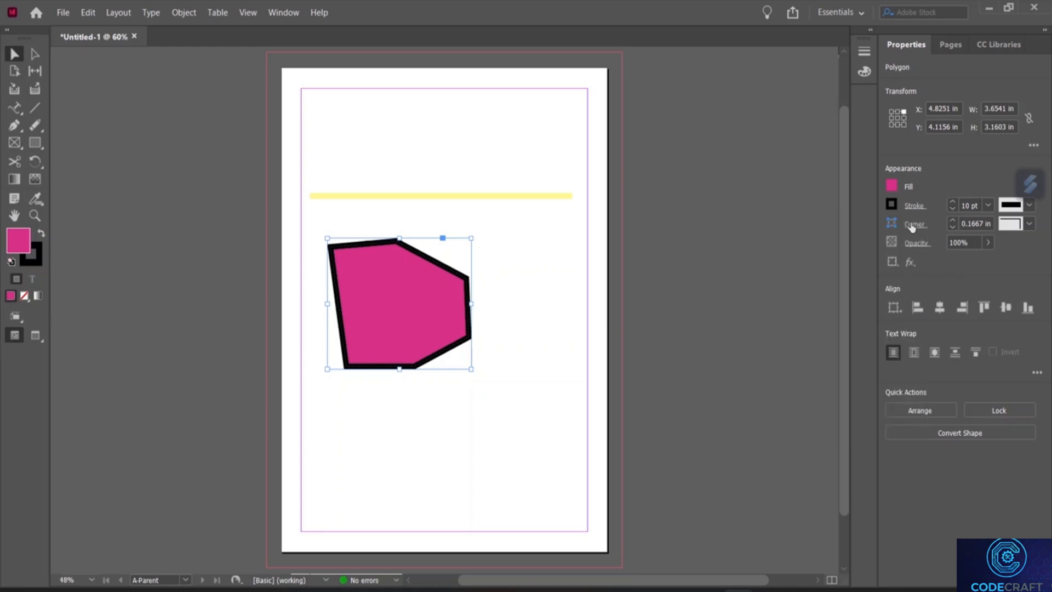
{"action": "left_click", "coordinate": [890, 206]}
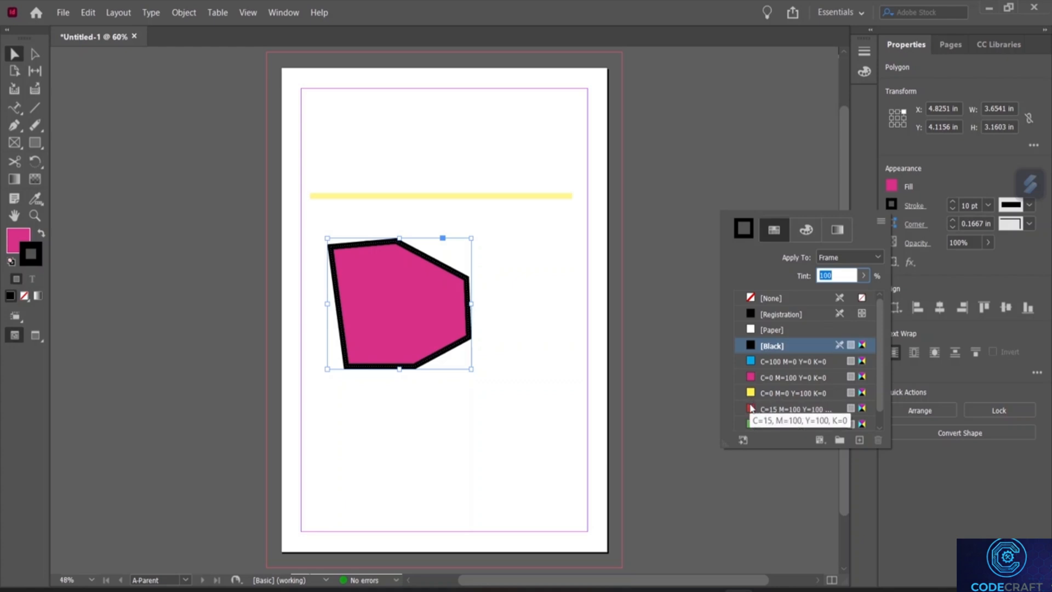
{"action": "left_click", "coordinate": [751, 363]}
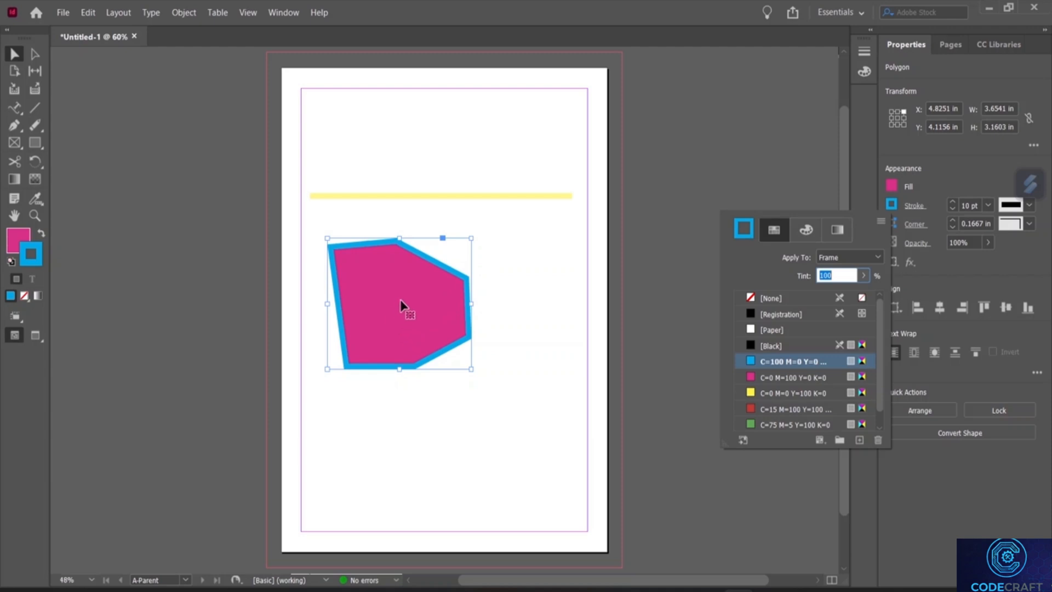
{"action": "left_click", "coordinate": [442, 316]}
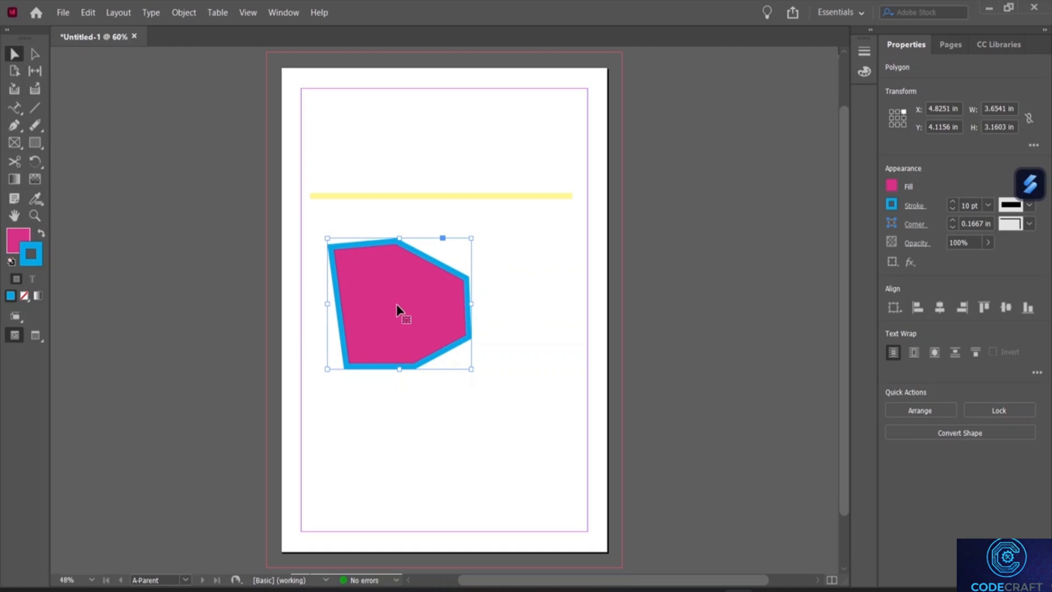
Step: Remove the magenta fill from the six-sided shape so only its outline is painted, and deselect it
{"action": "left_click", "coordinate": [14, 236]}
{"action": "left_click", "coordinate": [24, 296]}
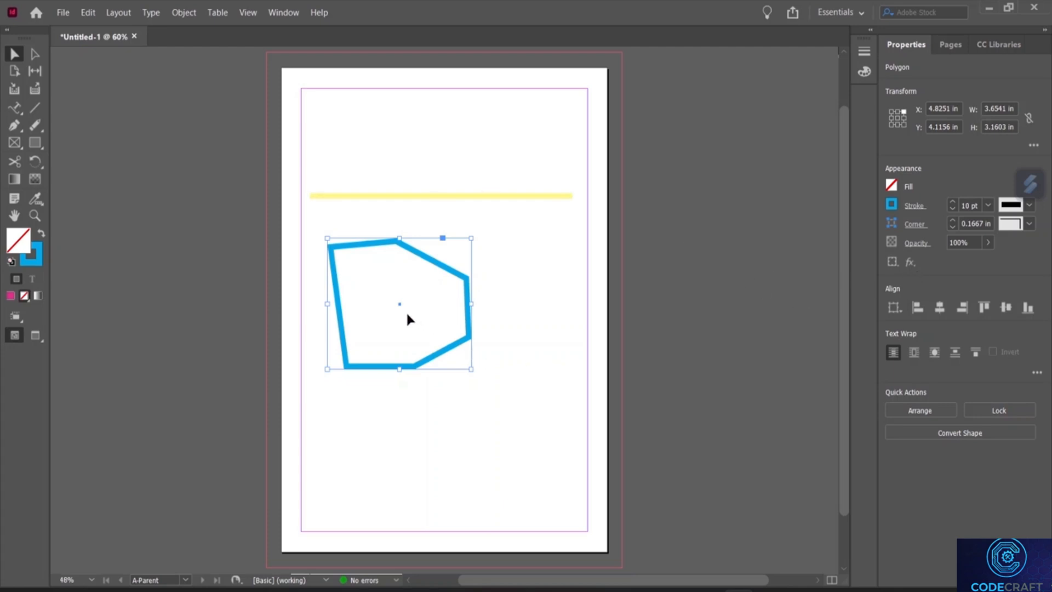
{"action": "left_click", "coordinate": [415, 286]}
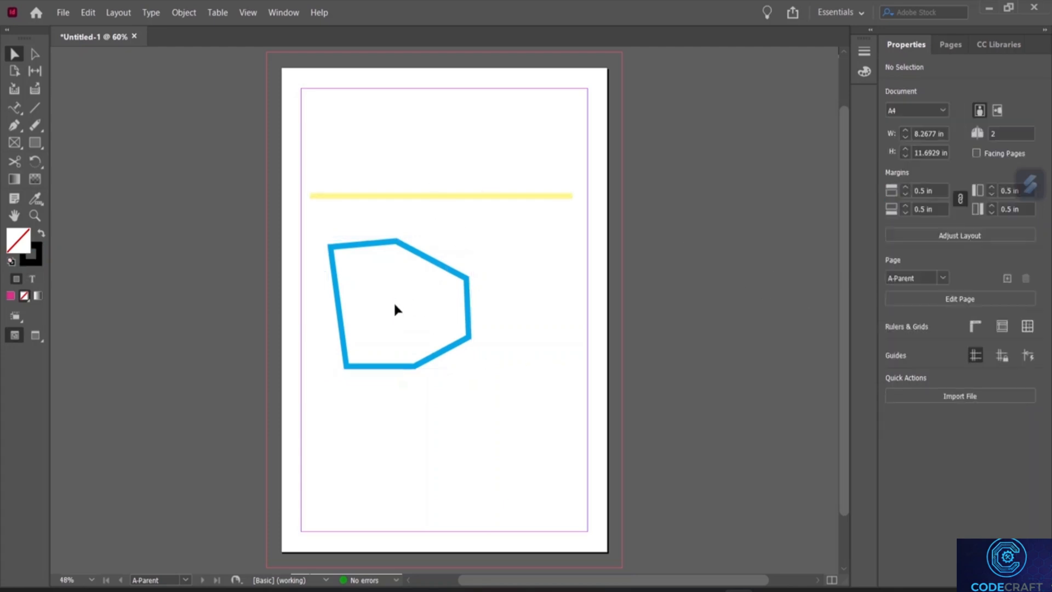
Step: Move the blue six-sided outline into the page's upper-left margin corner and the yellow line about 1 in down, just below the outline
{"action": "left_click", "coordinate": [469, 249]}
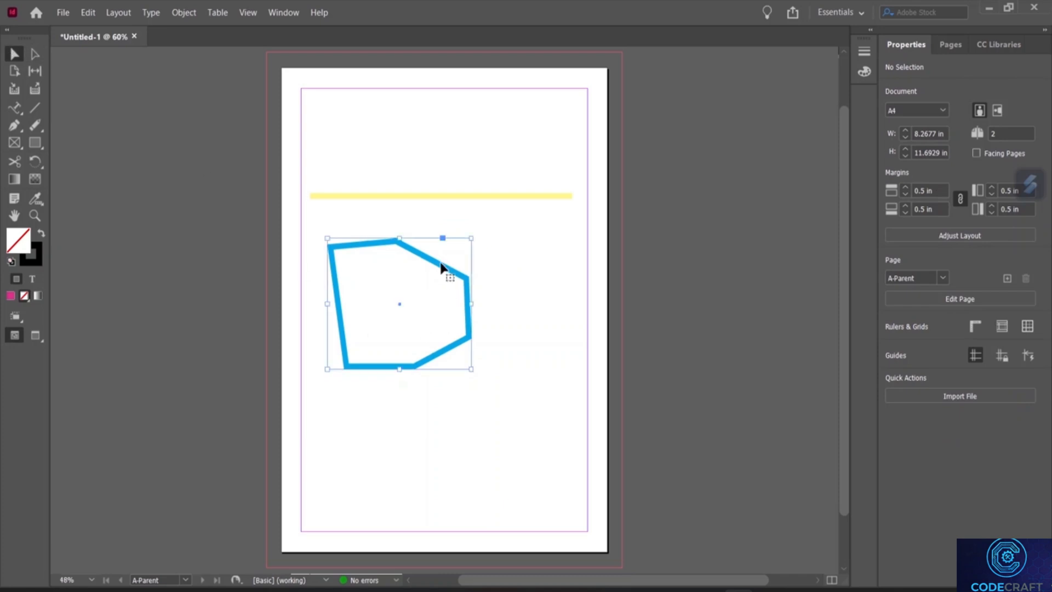
{"action": "left_click_drag", "start_coordinate": [391, 288], "coordinate": [445, 199]}
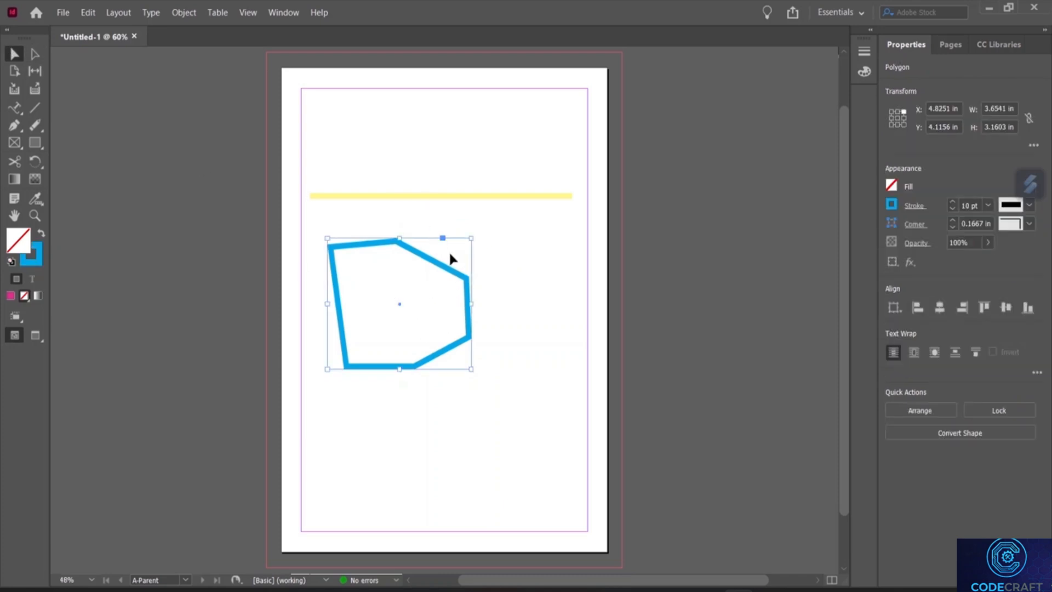
{"action": "left_click", "coordinate": [419, 310]}
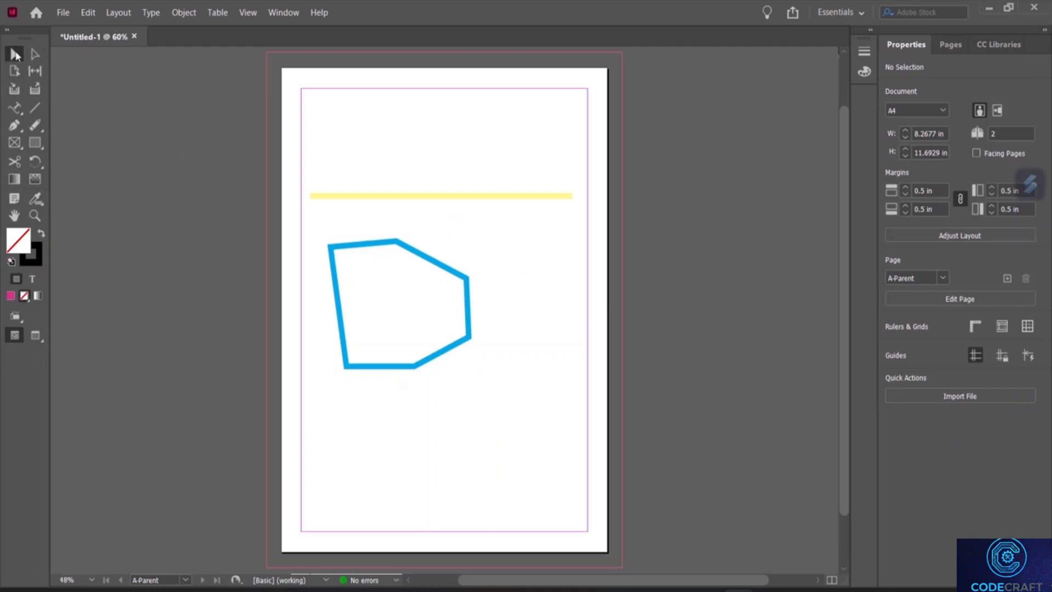
{"action": "left_click", "coordinate": [428, 281]}
{"action": "left_click_drag", "start_coordinate": [468, 241], "coordinate": [442, 97]}
{"action": "left_click_drag", "start_coordinate": [496, 197], "coordinate": [499, 237]}
{"action": "left_click", "coordinate": [316, 311]}
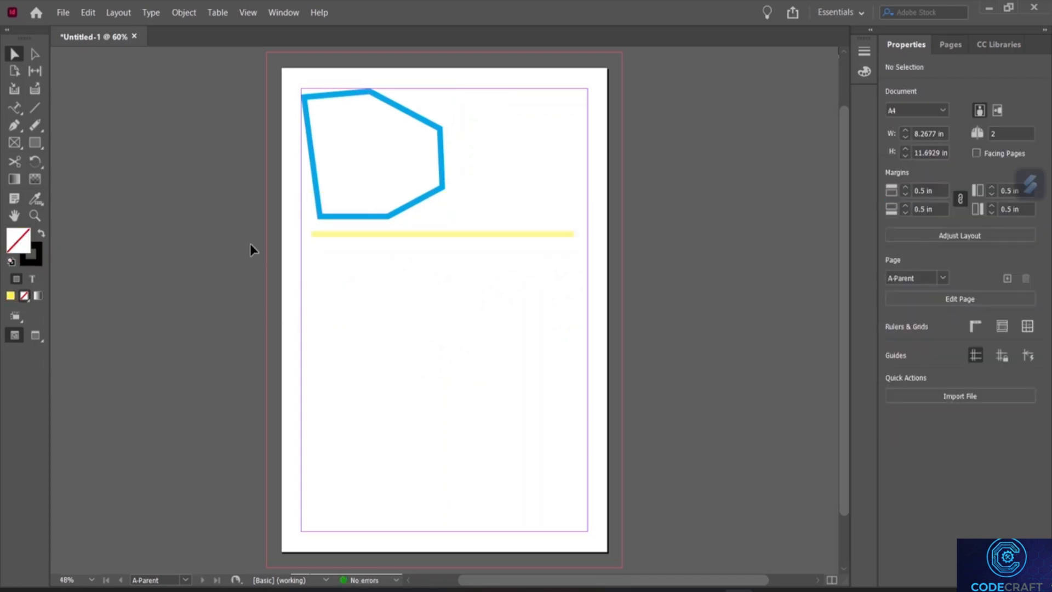
Step: Draw a freehand curving path with the Pencil tool below the yellow line, about 4.77 by 5.05 in overall
{"action": "left_click", "coordinate": [39, 126]}
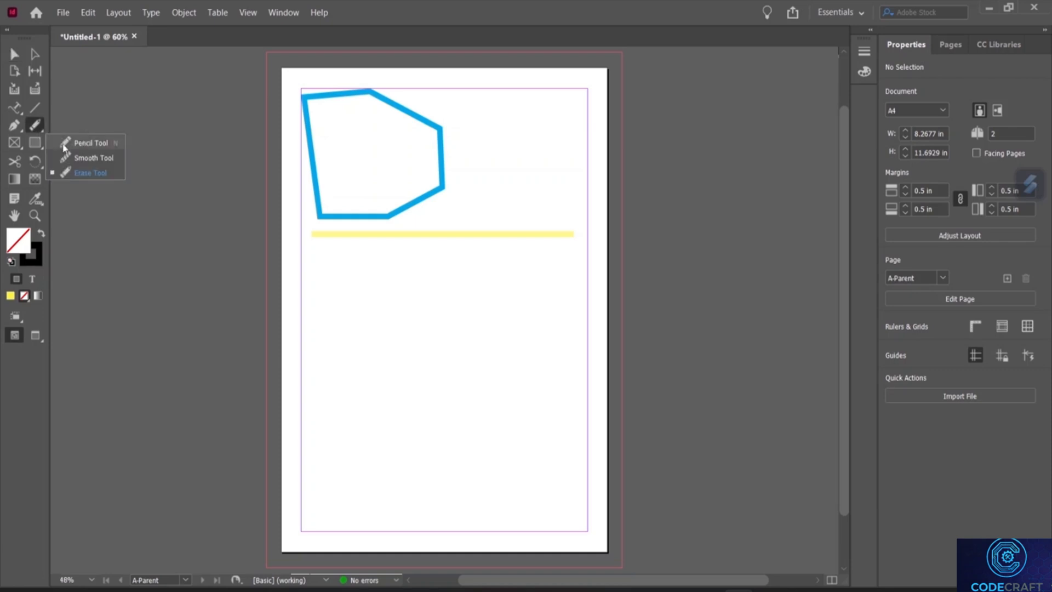
{"action": "left_click", "coordinate": [64, 145]}
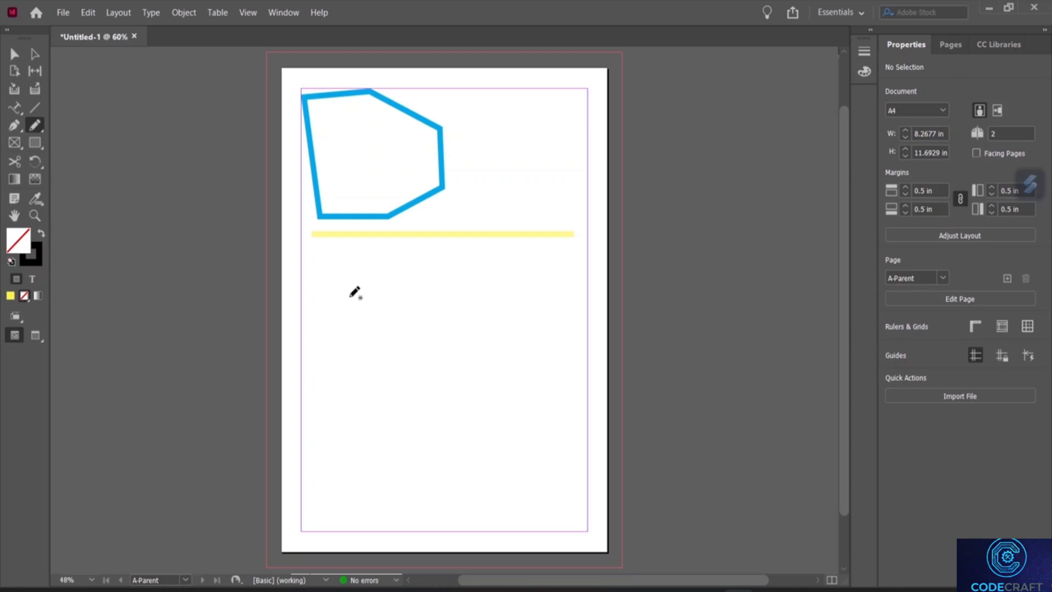
{"action": "mouse_move", "coordinate": [346, 290]}
{"action": "left_mouse_down"}
{"action": "mouse_move", "coordinate": [422, 497]}
{"action": "mouse_move", "coordinate": [467, 493]}
{"action": "mouse_move", "coordinate": [474, 430]}
{"action": "mouse_move", "coordinate": [505, 434]}
{"action": "mouse_move", "coordinate": [516, 467]}
{"action": "mouse_move", "coordinate": [535, 442]}
{"action": "left_mouse_up"}
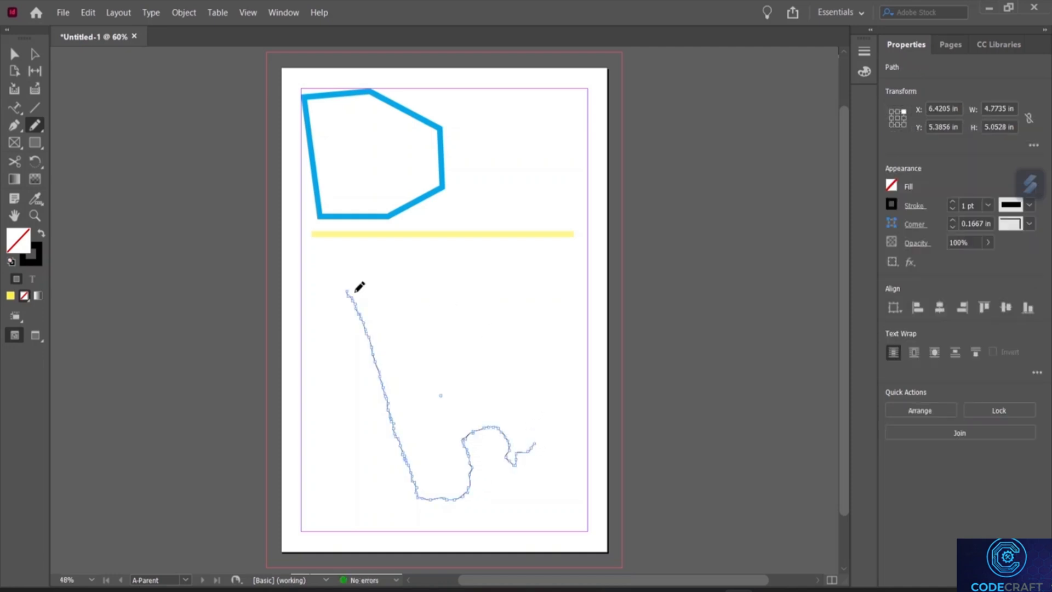
Step: Set the freehand path's stroke to 20 pt and color it with the red swatch C=15 M=100 Y=100 K=0
{"action": "left_click", "coordinate": [908, 208]}
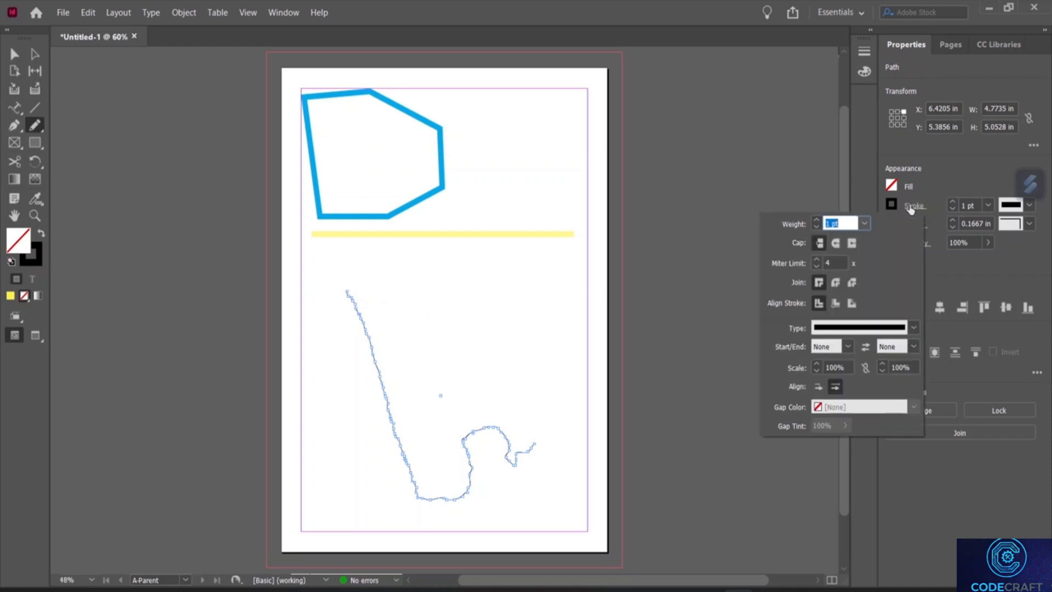
{"action": "left_click", "coordinate": [863, 223]}
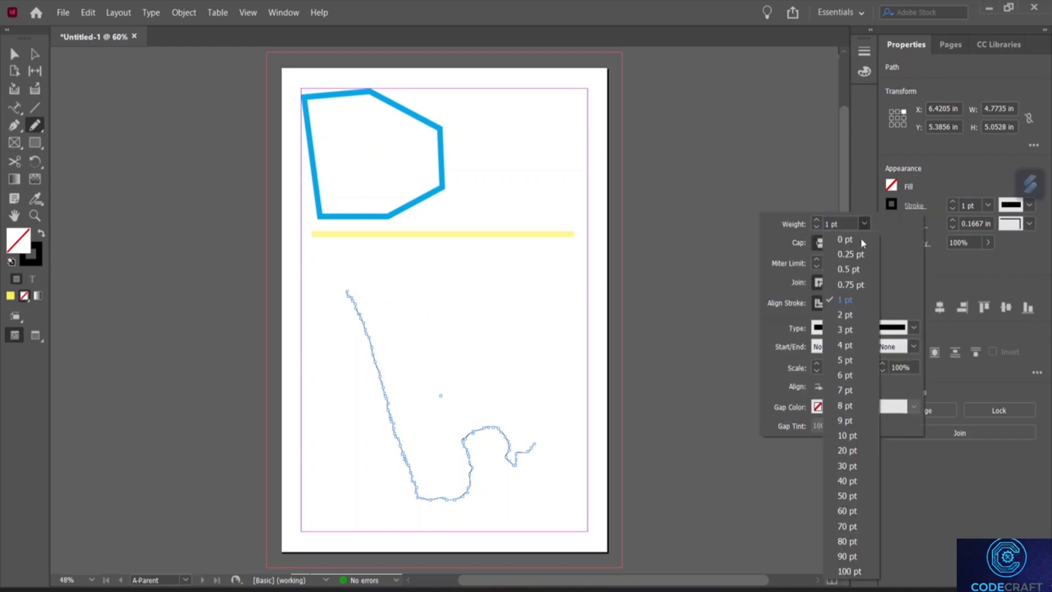
{"action": "left_click", "coordinate": [853, 450]}
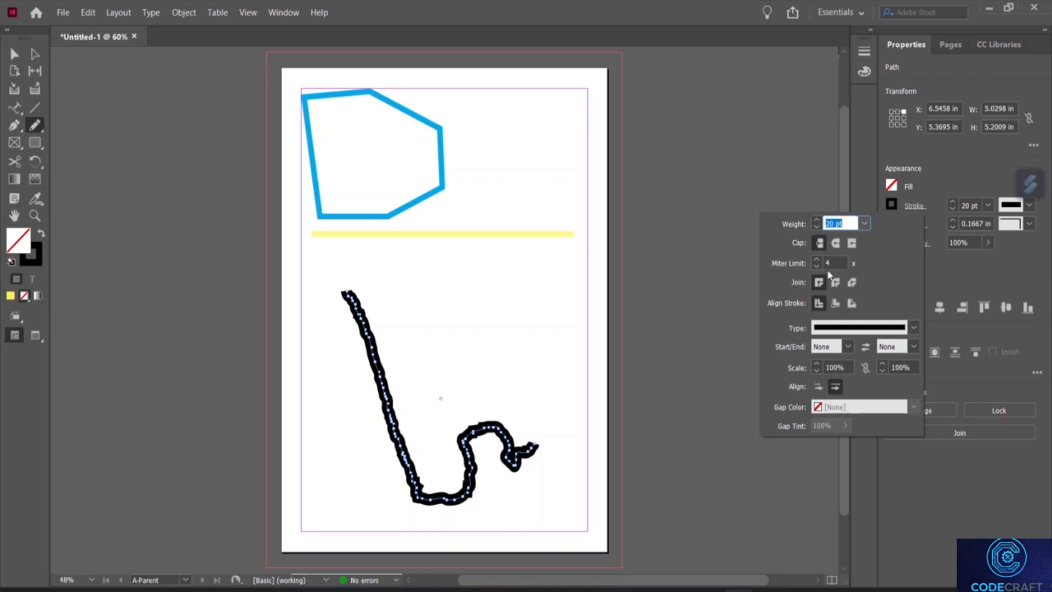
{"action": "left_click", "coordinate": [893, 210]}
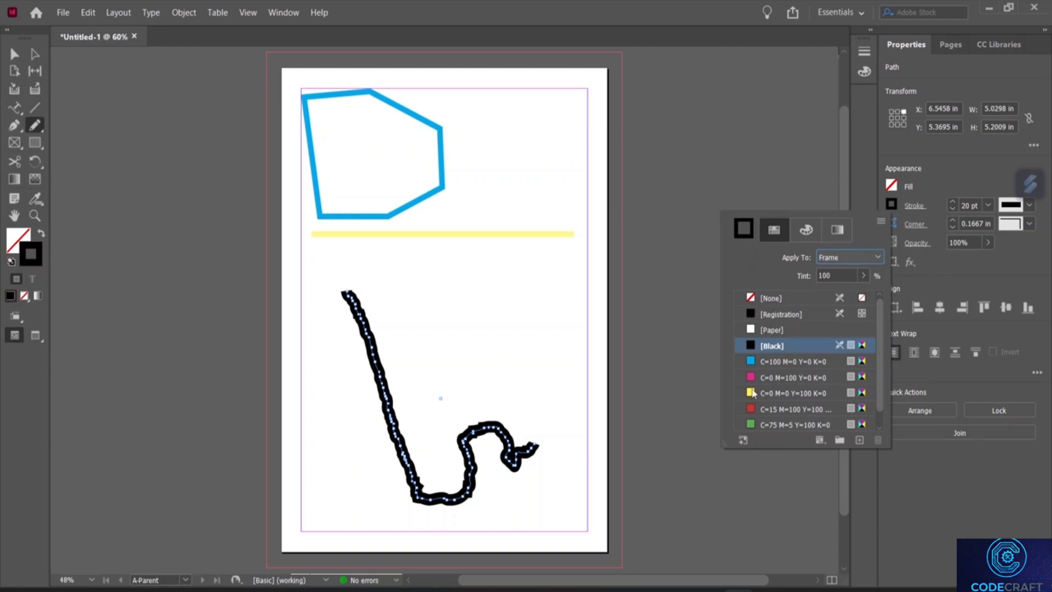
{"action": "left_click", "coordinate": [754, 410]}
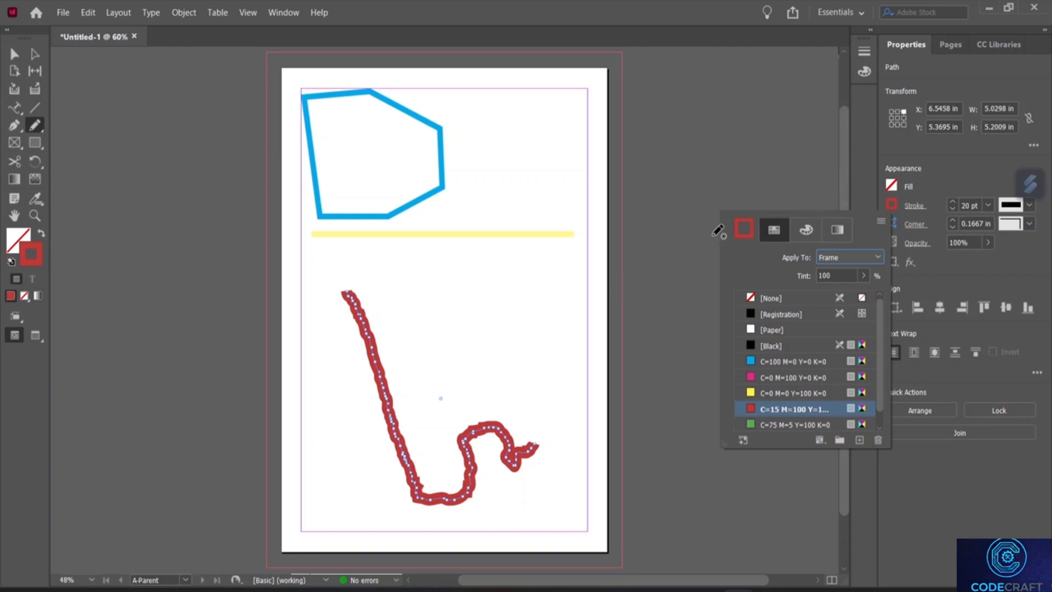
Step: Smooth the upper curve and the hooked end of the red freehand path with the Smooth tool
{"action": "left_click", "coordinate": [38, 124]}
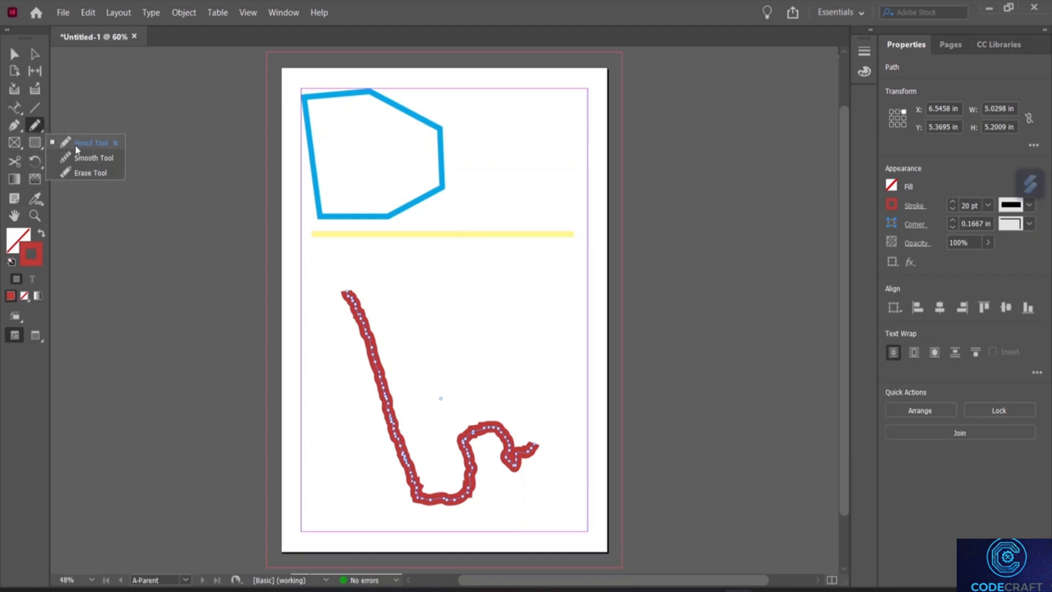
{"action": "left_click", "coordinate": [82, 159]}
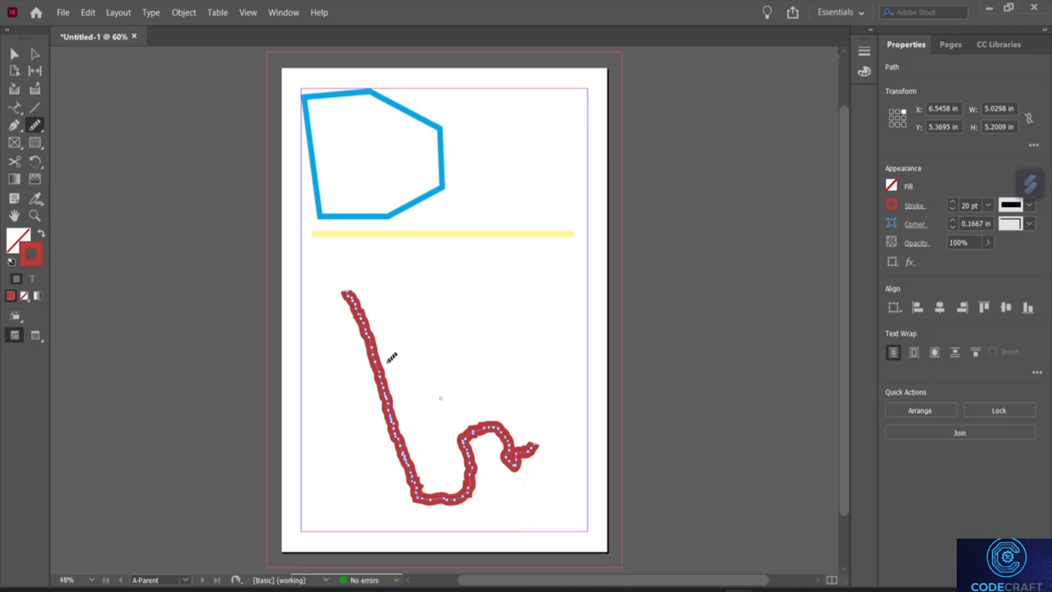
{"action": "scroll", "coordinate": [408, 397], "scroll_direction": "left", "scroll_amount": 3}
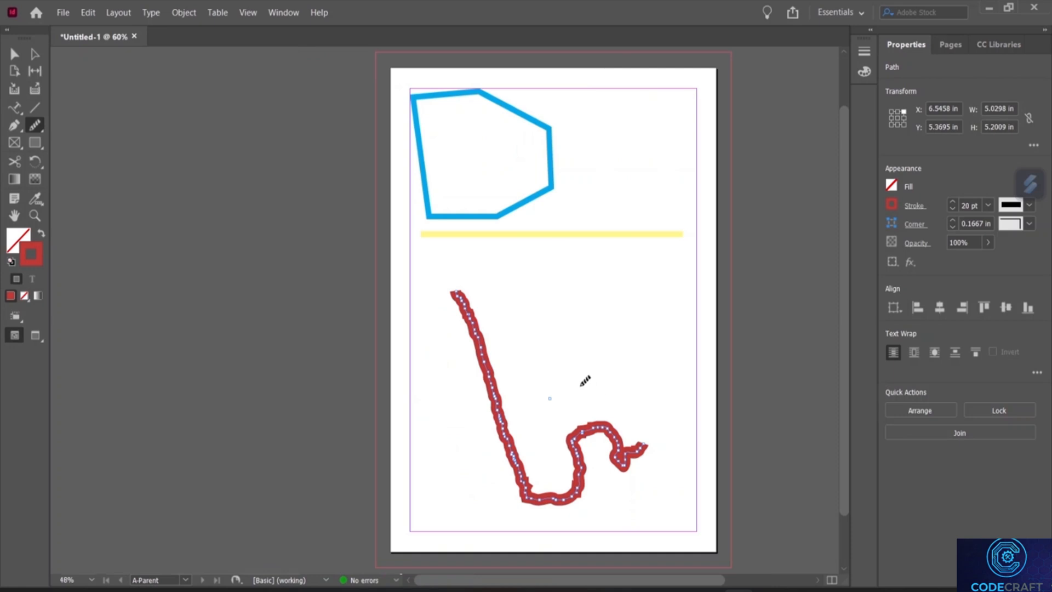
{"action": "scroll", "coordinate": [595, 394], "scroll_direction": "up", "scroll_amount": 2}
{"action": "scroll", "coordinate": [610, 369], "scroll_direction": "down", "scroll_amount": 3}
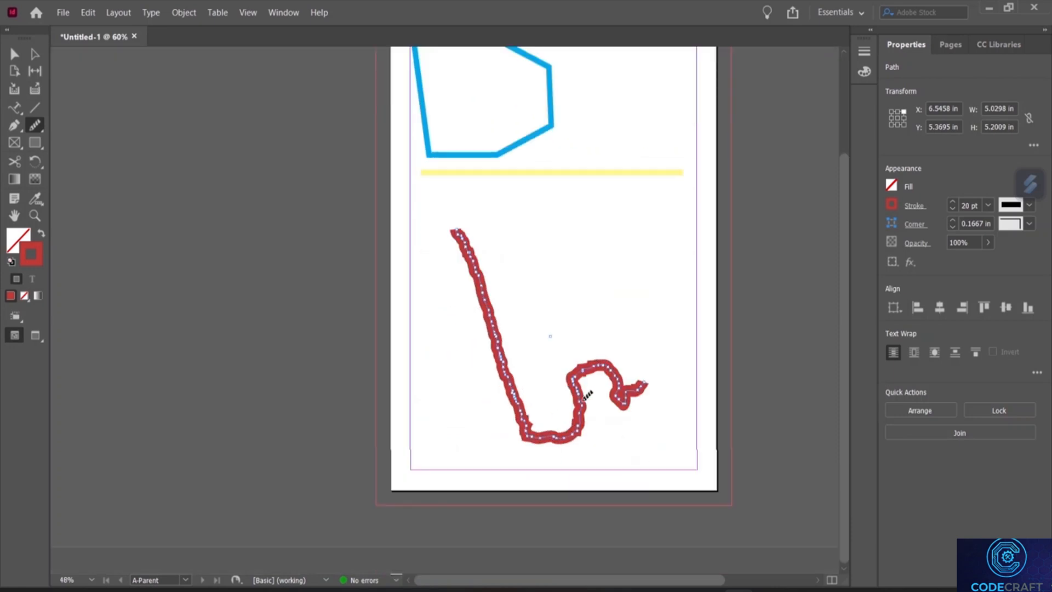
{"action": "scroll", "coordinate": [581, 387], "scroll_direction": "up", "scroll_amount": 3}
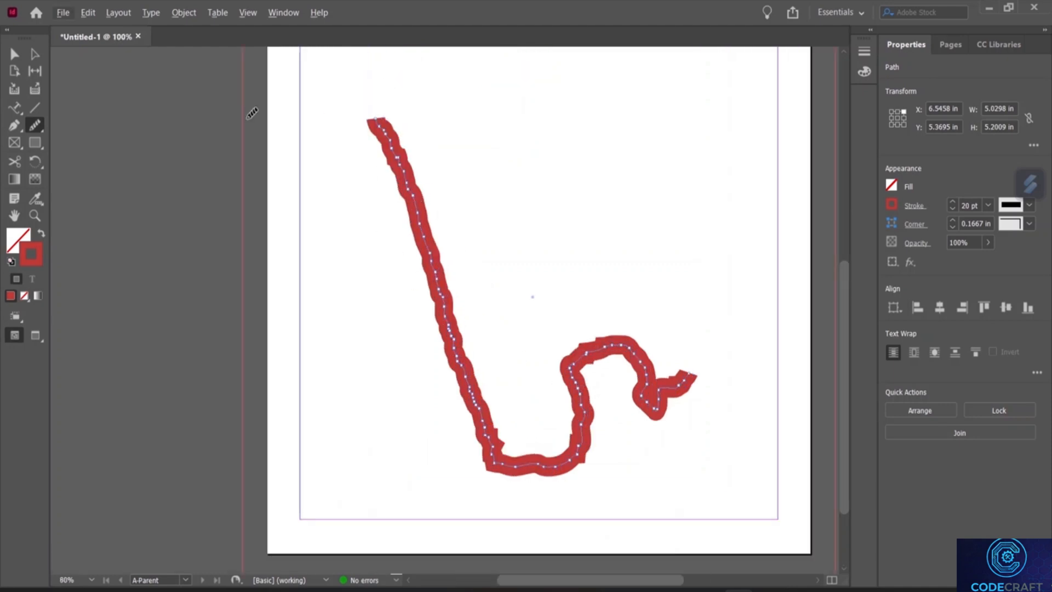
{"action": "right_click", "coordinate": [38, 123]}
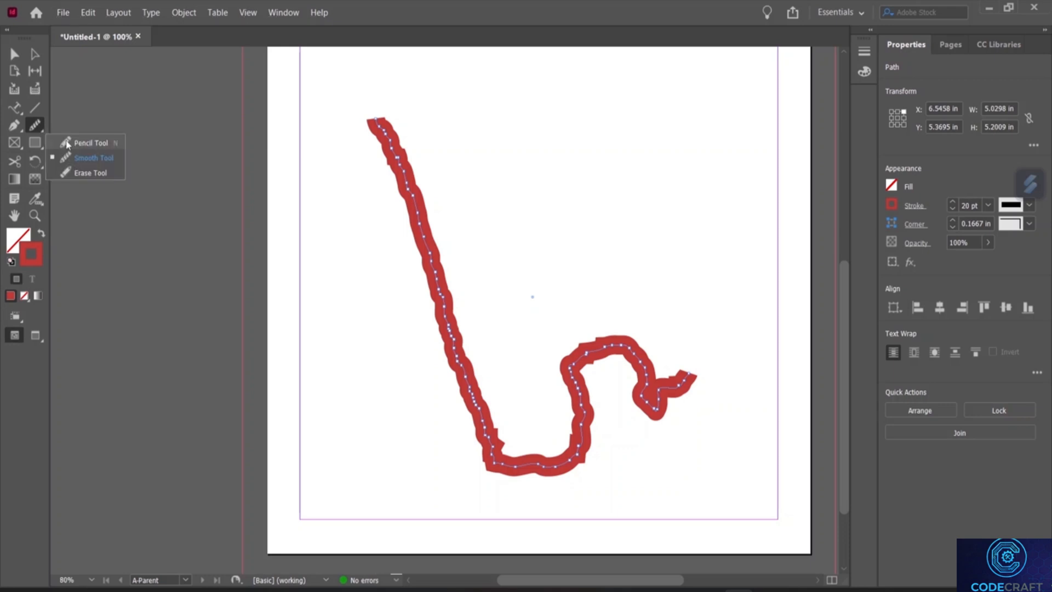
{"action": "left_click", "coordinate": [75, 157]}
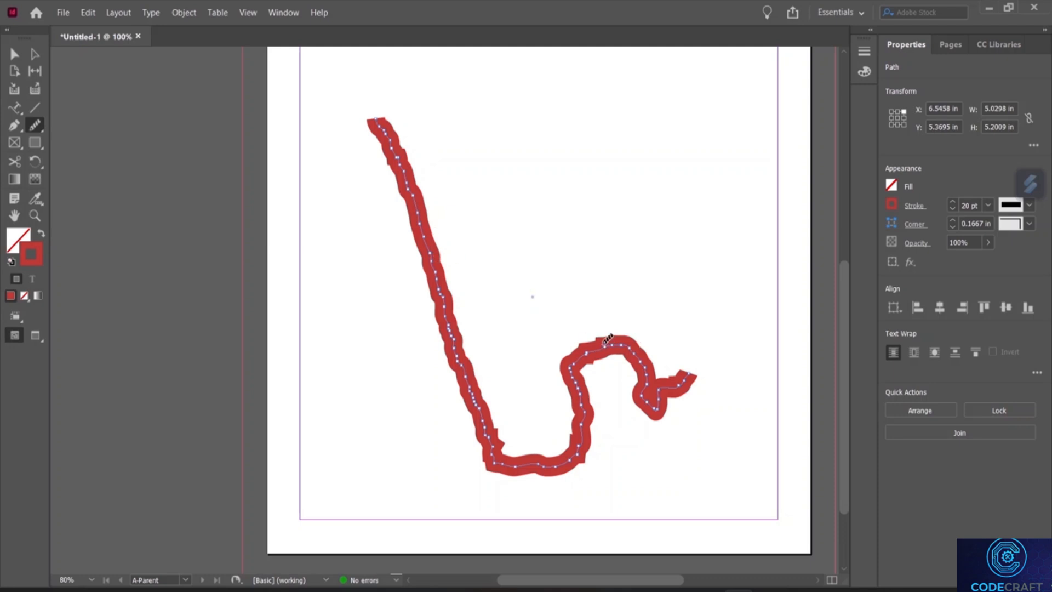
{"action": "mouse_move", "coordinate": [596, 337]}
{"action": "left_mouse_down"}
{"action": "mouse_move", "coordinate": [606, 333]}
{"action": "mouse_move", "coordinate": [542, 371]}
{"action": "mouse_move", "coordinate": [563, 369]}
{"action": "mouse_move", "coordinate": [564, 349]}
{"action": "mouse_move", "coordinate": [555, 366]}
{"action": "mouse_move", "coordinate": [579, 385]}
{"action": "mouse_move", "coordinate": [589, 443]}
{"action": "mouse_move", "coordinate": [574, 411]}
{"action": "mouse_move", "coordinate": [577, 458]}
{"action": "mouse_move", "coordinate": [591, 370]}
{"action": "left_mouse_up"}
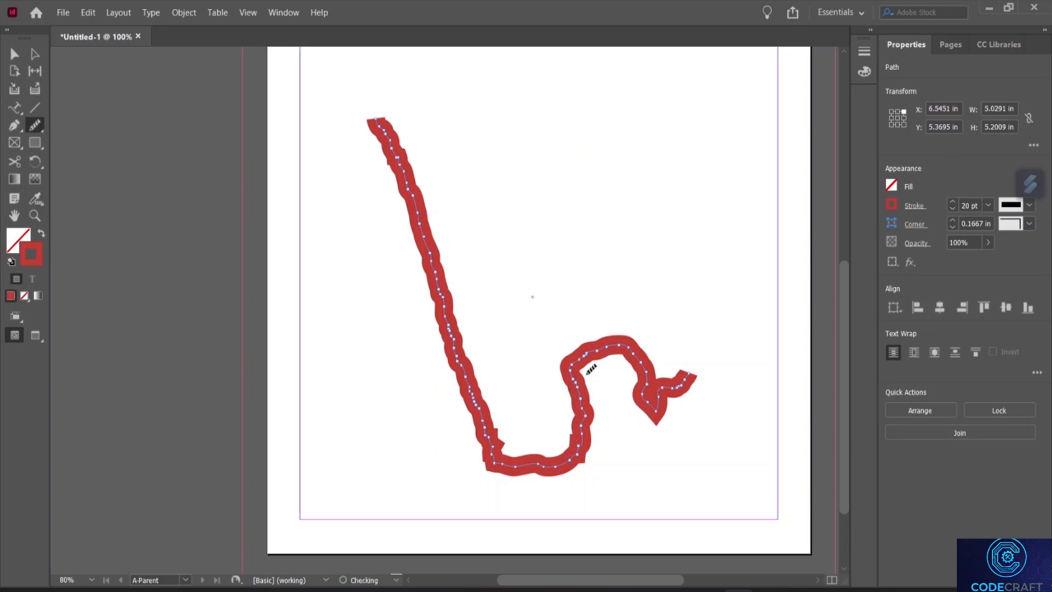
{"action": "mouse_move", "coordinate": [684, 369]}
{"action": "left_mouse_down"}
{"action": "mouse_move", "coordinate": [663, 379]}
{"action": "mouse_move", "coordinate": [659, 420]}
{"action": "mouse_move", "coordinate": [641, 417]}
{"action": "left_mouse_up"}
Step: Smooth the long diagonal part of the red freehand path along its length
{"action": "mouse_move", "coordinate": [497, 396]}
{"action": "left_mouse_down"}
{"action": "mouse_move", "coordinate": [460, 372]}
{"action": "mouse_move", "coordinate": [459, 388]}
{"action": "mouse_move", "coordinate": [447, 345]}
{"action": "mouse_move", "coordinate": [454, 320]}
{"action": "mouse_move", "coordinate": [401, 227]}
{"action": "mouse_move", "coordinate": [441, 198]}
{"action": "mouse_move", "coordinate": [396, 179]}
{"action": "left_mouse_up"}
{"action": "scroll", "coordinate": [401, 125], "scroll_direction": "up", "scroll_amount": 7}
{"action": "scroll", "coordinate": [547, 291], "scroll_direction": "down", "scroll_amount": 8}
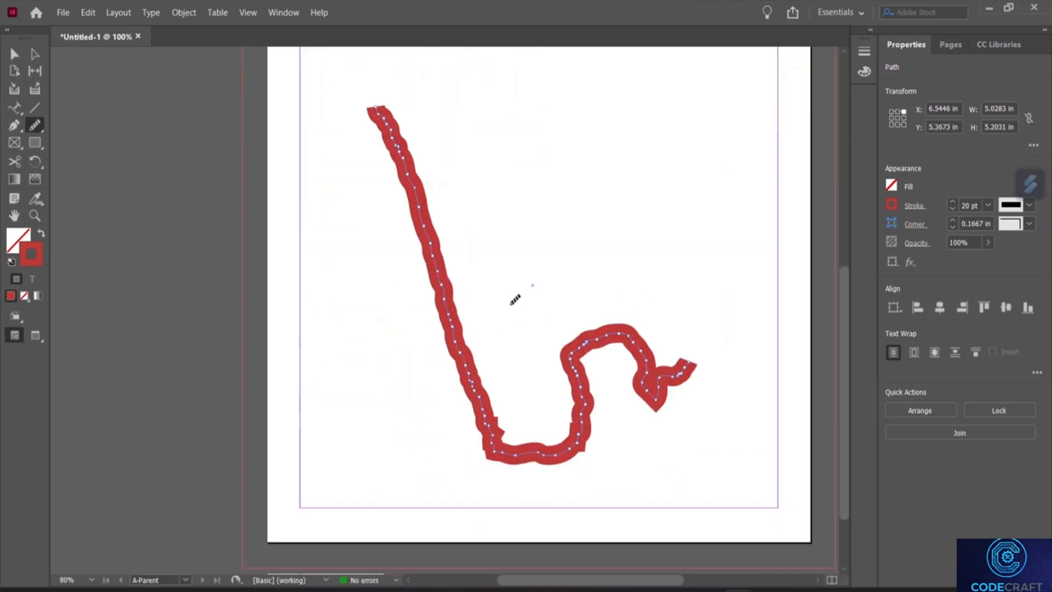
{"action": "mouse_move", "coordinate": [457, 275]}
{"action": "left_mouse_down"}
{"action": "mouse_move", "coordinate": [475, 312]}
{"action": "mouse_move", "coordinate": [460, 310]}
{"action": "mouse_move", "coordinate": [451, 336]}
{"action": "mouse_move", "coordinate": [475, 347]}
{"action": "mouse_move", "coordinate": [462, 371]}
{"action": "mouse_move", "coordinate": [500, 421]}
{"action": "mouse_move", "coordinate": [490, 454]}
{"action": "mouse_move", "coordinate": [475, 410]}
{"action": "mouse_move", "coordinate": [489, 445]}
{"action": "left_mouse_up"}
Step: Erase the red freehand path from the page, using the Erase tool across its upper end
{"action": "left_click", "coordinate": [40, 125]}
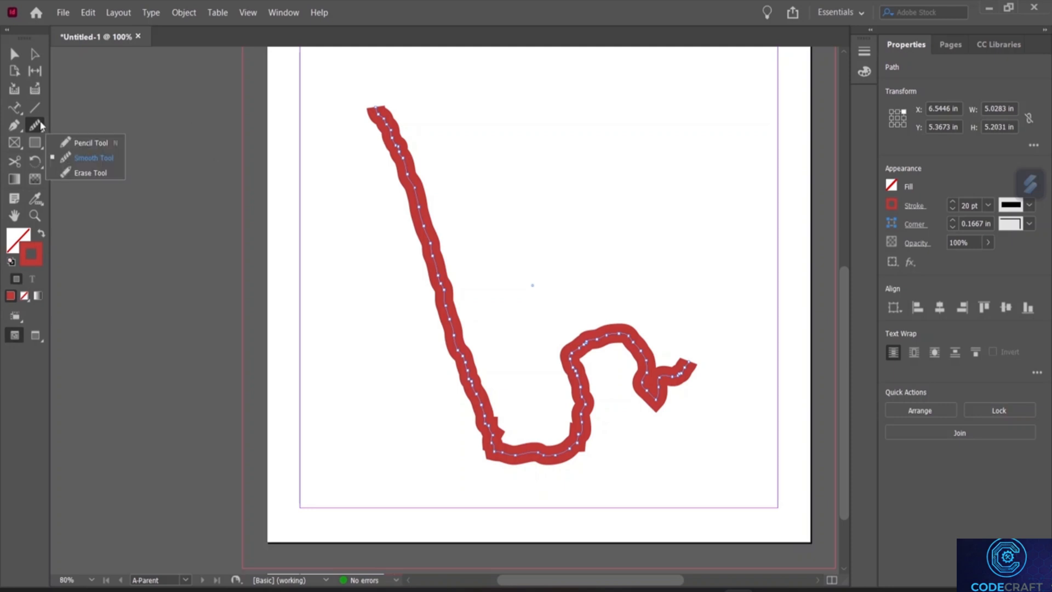
{"action": "left_click", "coordinate": [90, 173]}
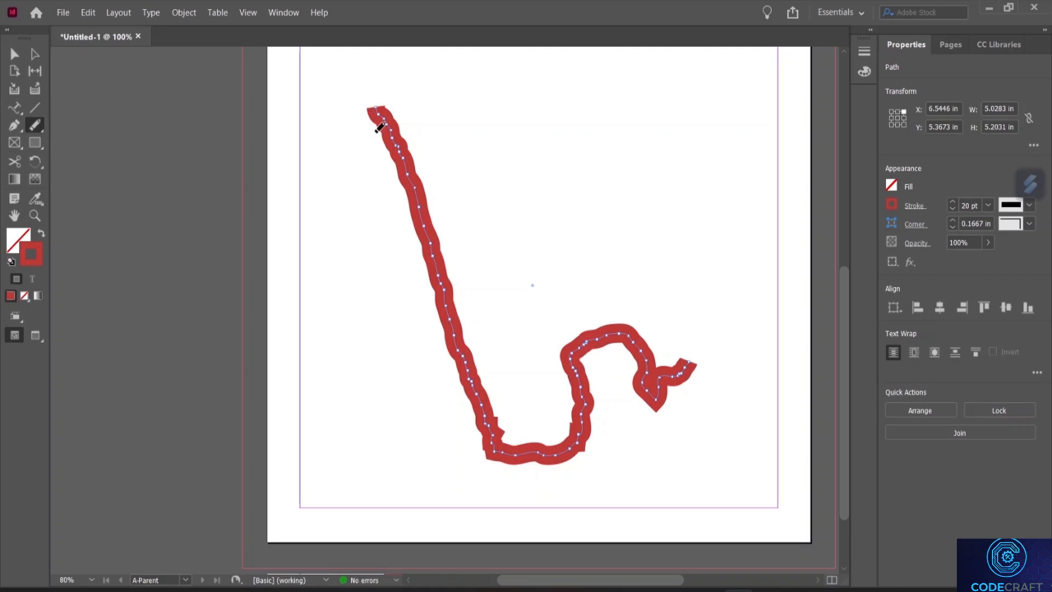
{"action": "mouse_move", "coordinate": [337, 140]}
{"action": "left_mouse_down"}
{"action": "mouse_move", "coordinate": [368, 108]}
{"action": "mouse_move", "coordinate": [334, 130]}
{"action": "mouse_move", "coordinate": [383, 138]}
{"action": "mouse_move", "coordinate": [366, 147]}
{"action": "mouse_move", "coordinate": [371, 110]}
{"action": "mouse_move", "coordinate": [395, 118]}
{"action": "mouse_move", "coordinate": [359, 116]}
{"action": "mouse_move", "coordinate": [395, 104]}
{"action": "mouse_move", "coordinate": [415, 132]}
{"action": "mouse_move", "coordinate": [357, 117]}
{"action": "mouse_move", "coordinate": [385, 108]}
{"action": "mouse_move", "coordinate": [355, 122]}
{"action": "mouse_move", "coordinate": [375, 108]}
{"action": "mouse_move", "coordinate": [374, 124]}
{"action": "mouse_move", "coordinate": [448, 181]}
{"action": "left_mouse_up"}
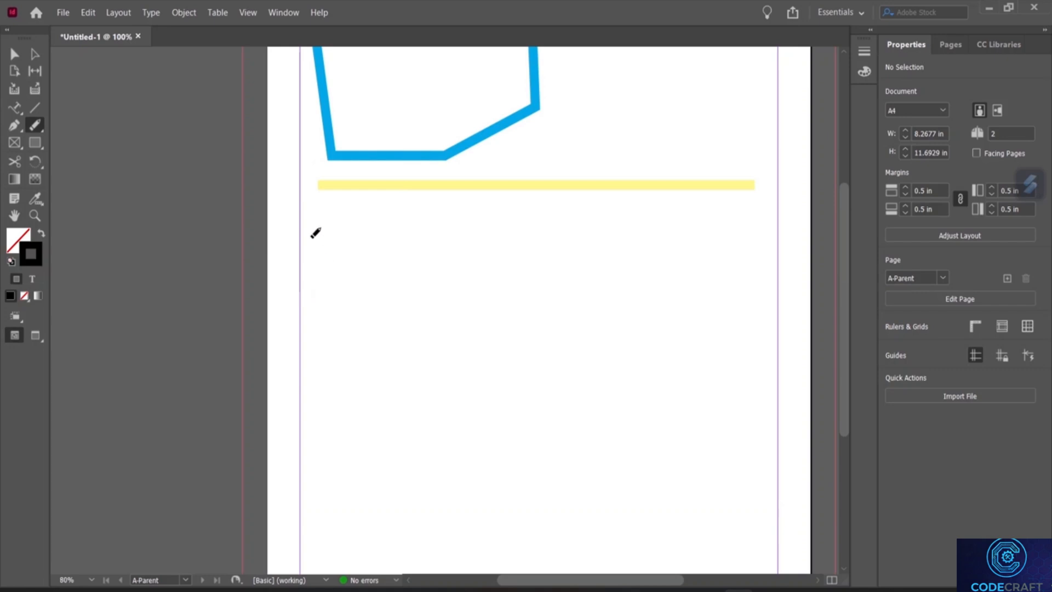
{"action": "left_click", "coordinate": [39, 130]}
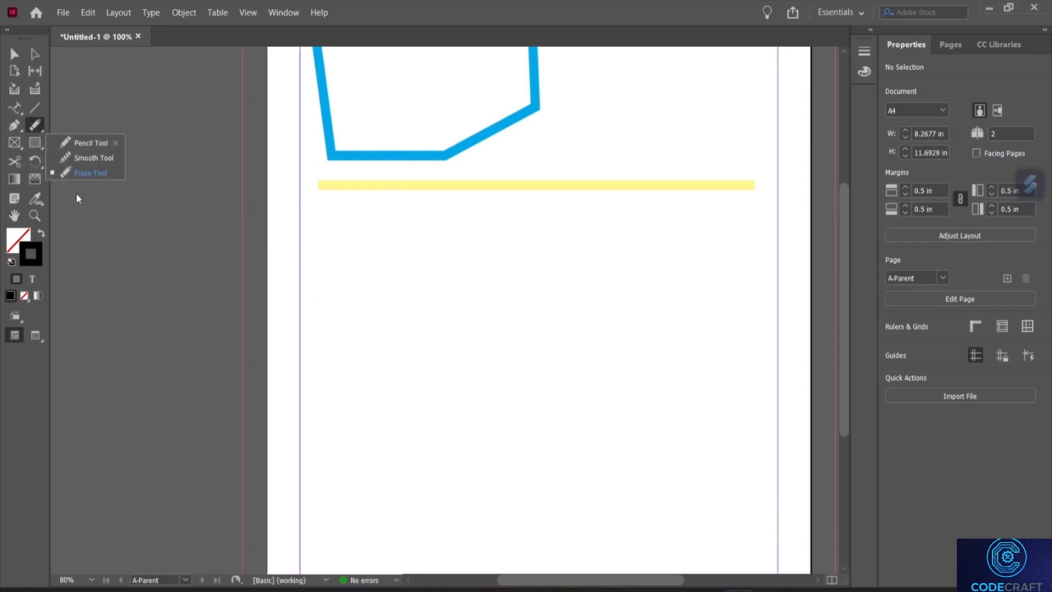
{"action": "left_click", "coordinate": [87, 111]}
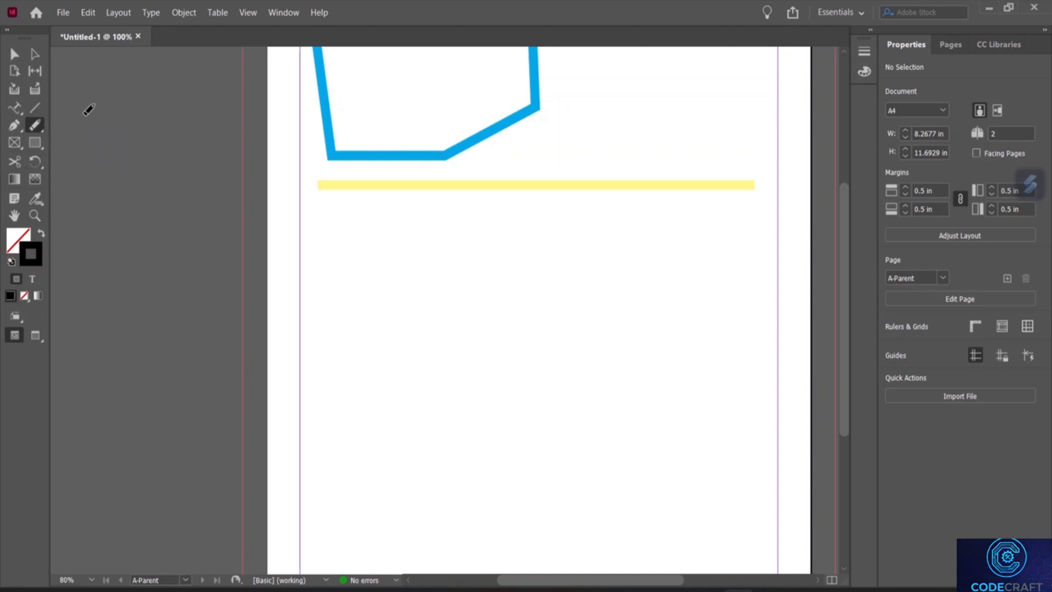
Step: Draw a rectangular placeholder frame about 2.92 × 2.3 in below the yellow line with the Rectangle Frame tool
{"action": "left_click", "coordinate": [15, 144]}
{"action": "left_click", "coordinate": [16, 145]}
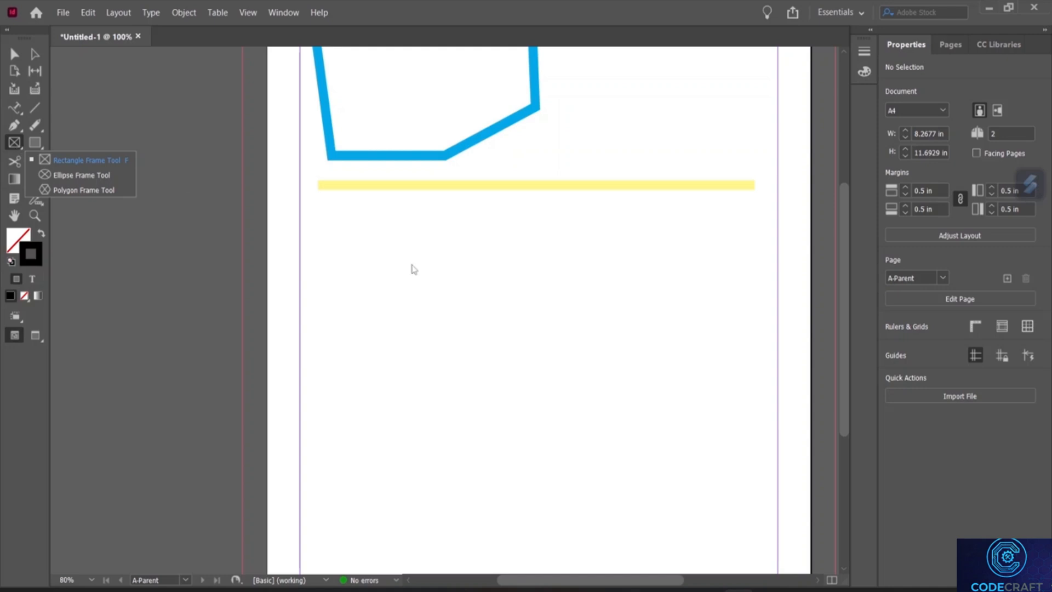
{"action": "left_click", "coordinate": [16, 143]}
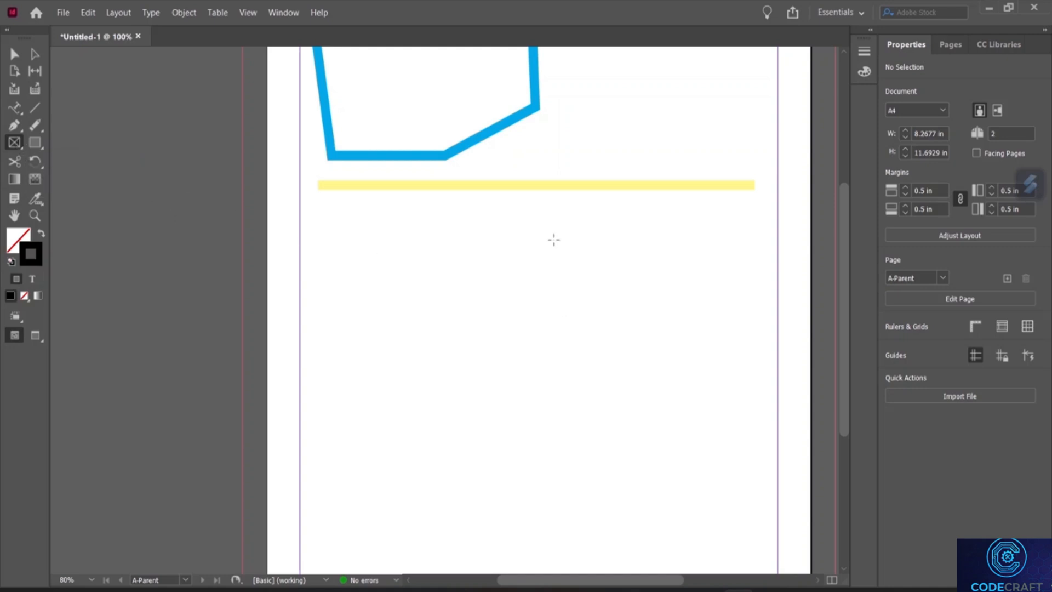
{"action": "left_click_drag", "start_coordinate": [346, 246], "coordinate": [538, 405]}
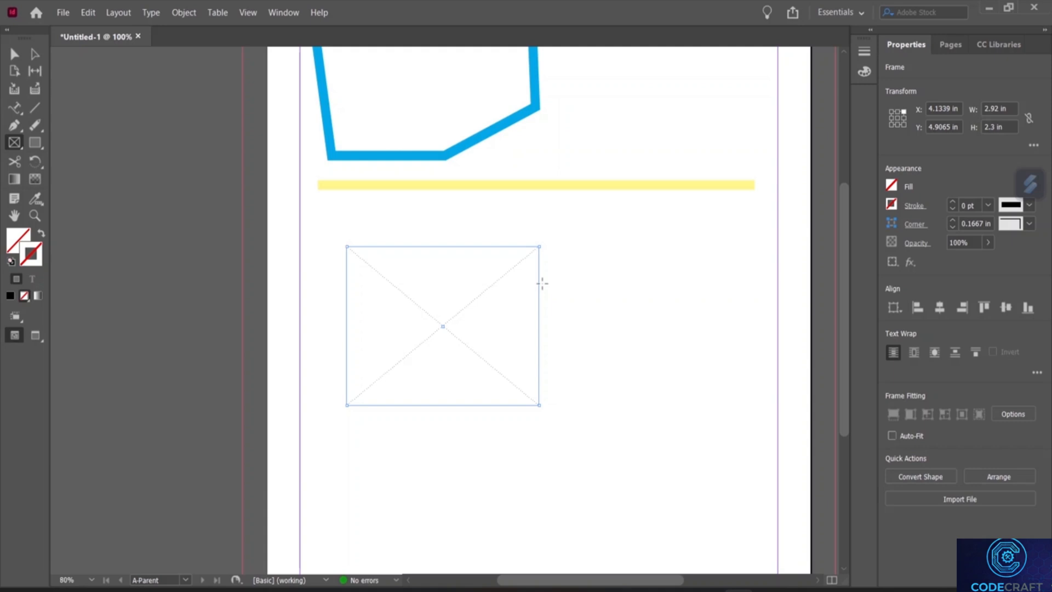
Step: Place the image 20191121_140201 into the rectangular frame and nudge the picture slightly within it
{"action": "left_click", "coordinate": [66, 10]}
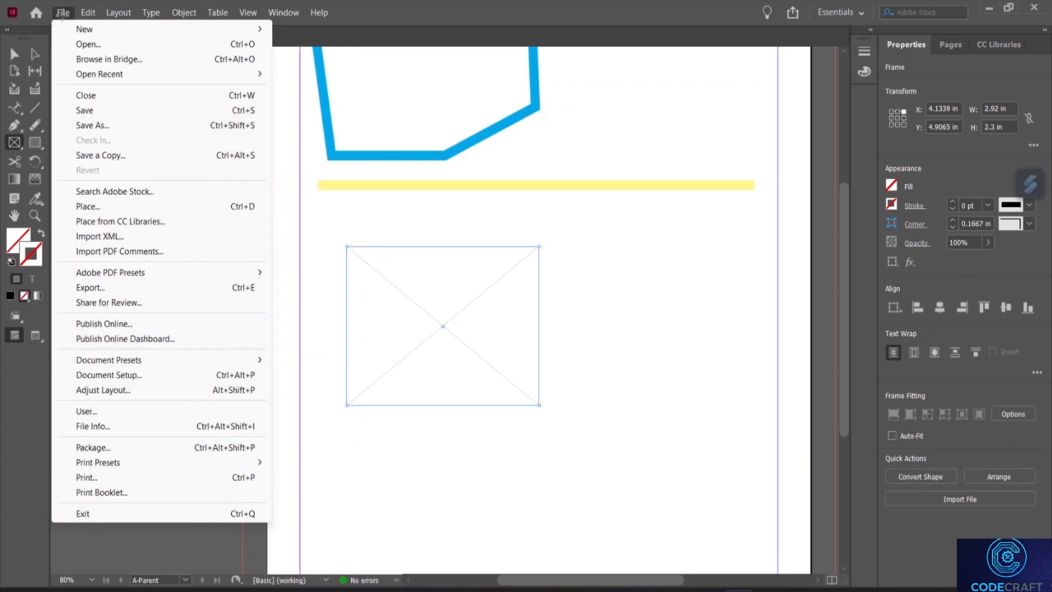
{"action": "left_click", "coordinate": [15, 55]}
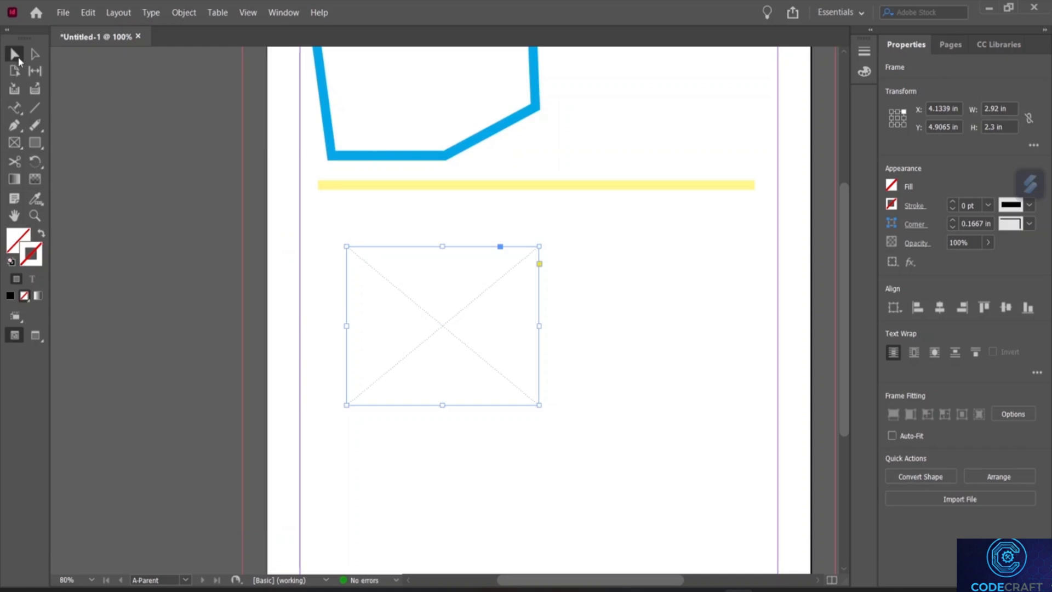
{"action": "left_click", "coordinate": [61, 13]}
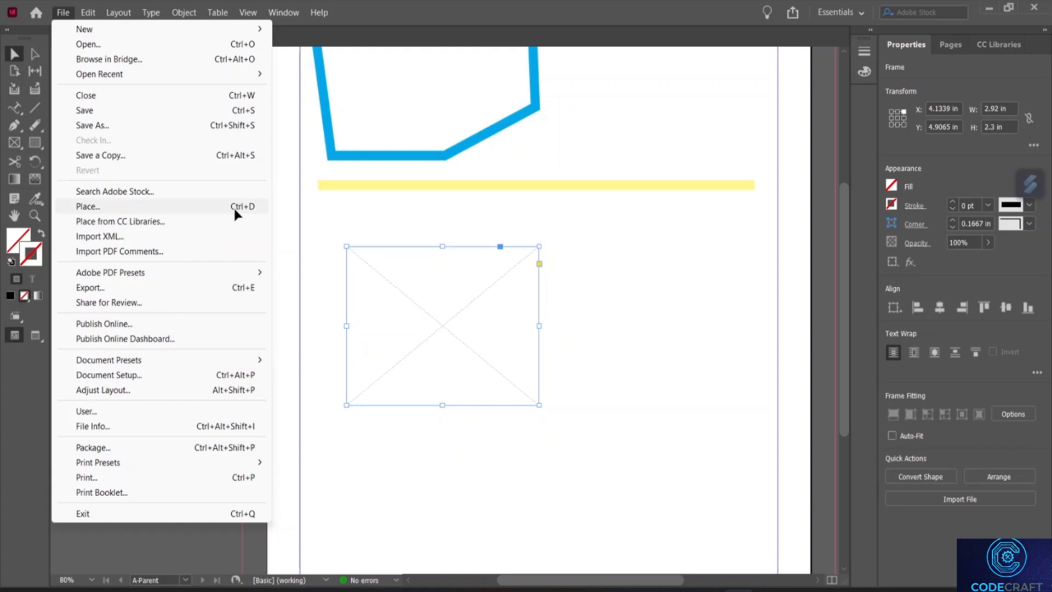
{"action": "left_click", "coordinate": [207, 212]}
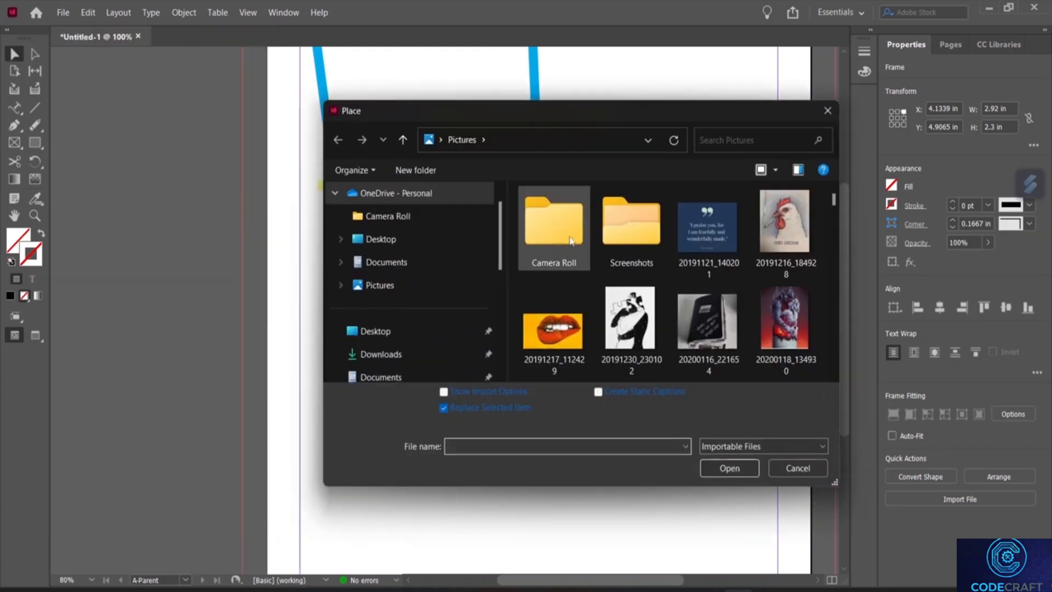
{"action": "left_click", "coordinate": [710, 232]}
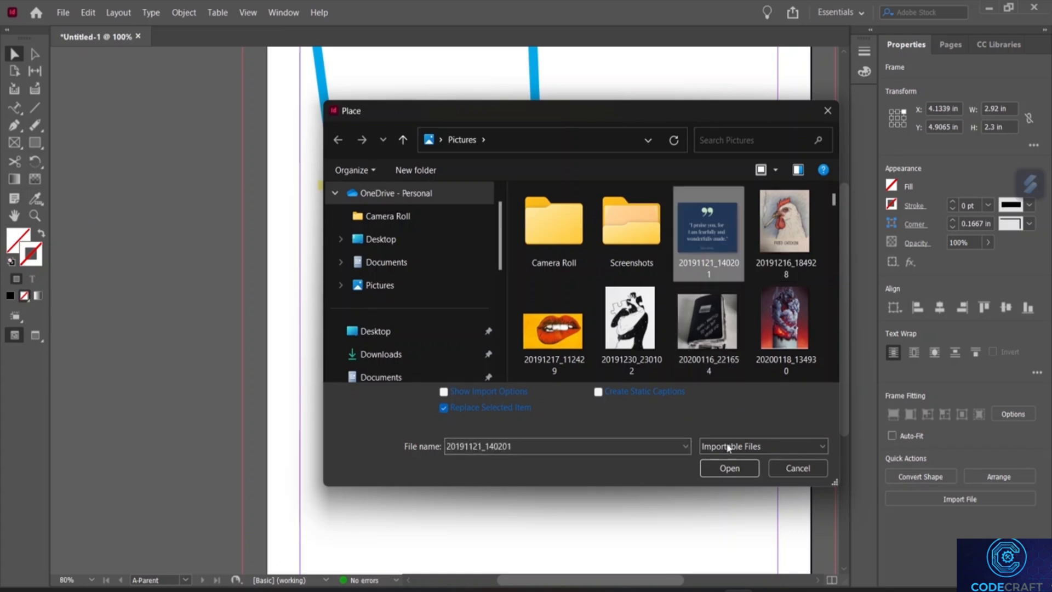
{"action": "left_click", "coordinate": [724, 468]}
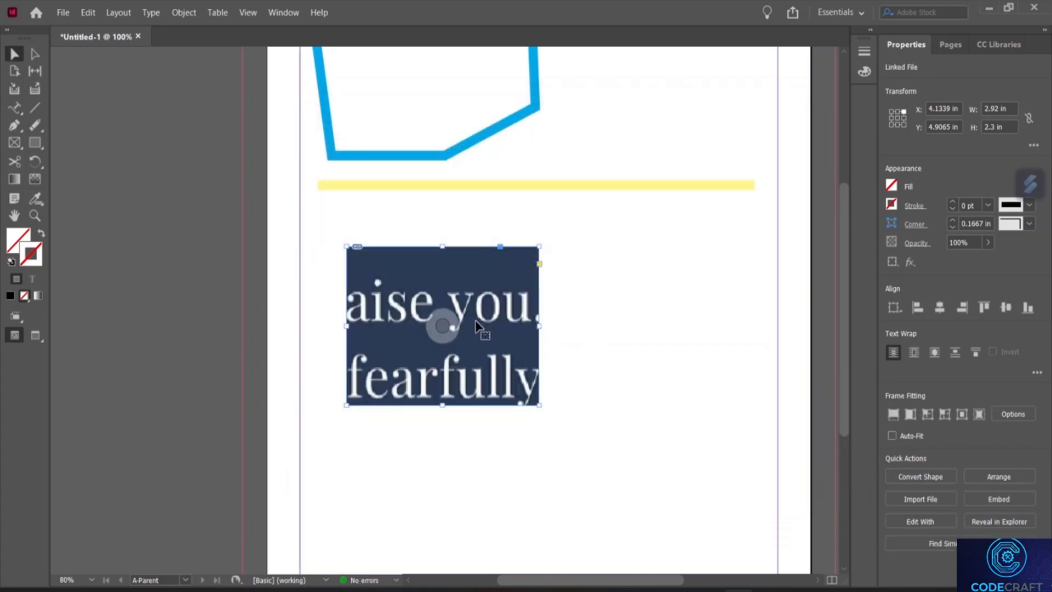
{"action": "mouse_move", "coordinate": [444, 328]}
{"action": "left_mouse_down"}
{"action": "mouse_move", "coordinate": [481, 309]}
{"action": "mouse_move", "coordinate": [441, 326]}
{"action": "left_mouse_up"}
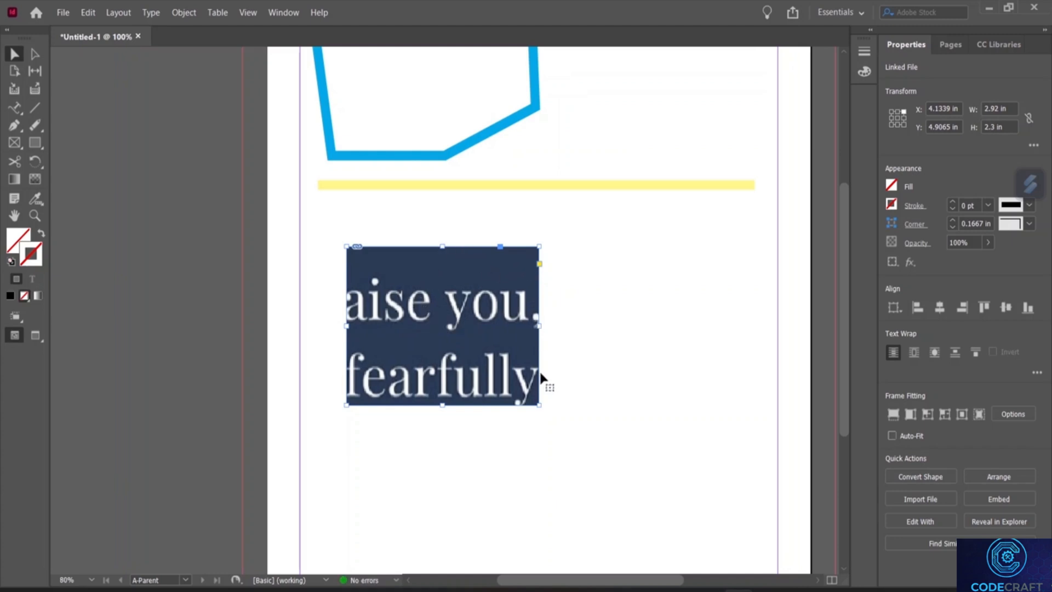
Step: Draw a nearly circular frame about 2.3 × 2.22 in beside the placed image with the Ellipse Frame tool
{"action": "left_click", "coordinate": [16, 145]}
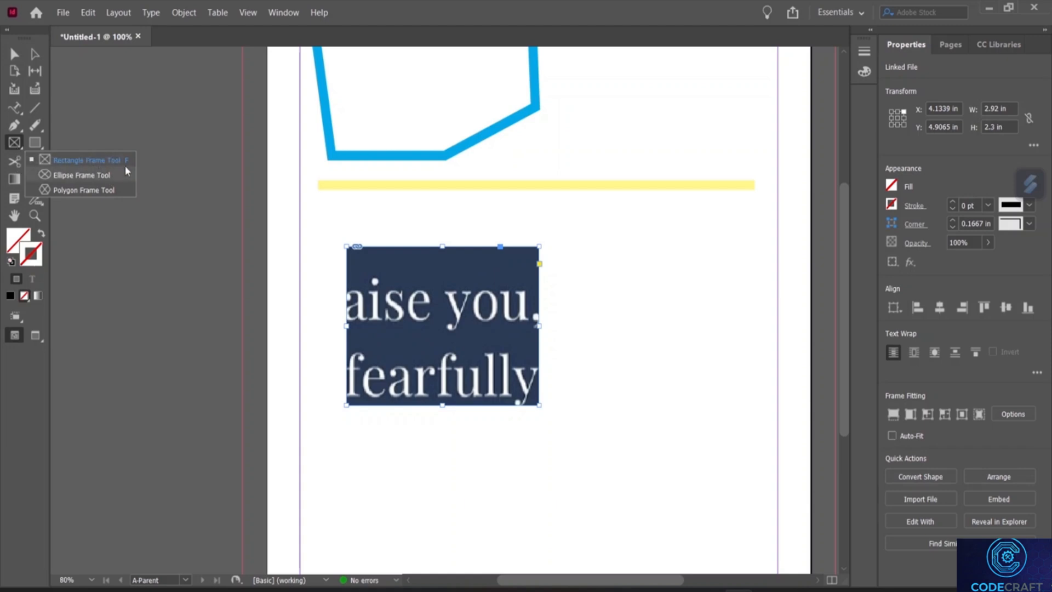
{"action": "left_click", "coordinate": [77, 176]}
{"action": "left_click_drag", "start_coordinate": [603, 272], "coordinate": [753, 426]}
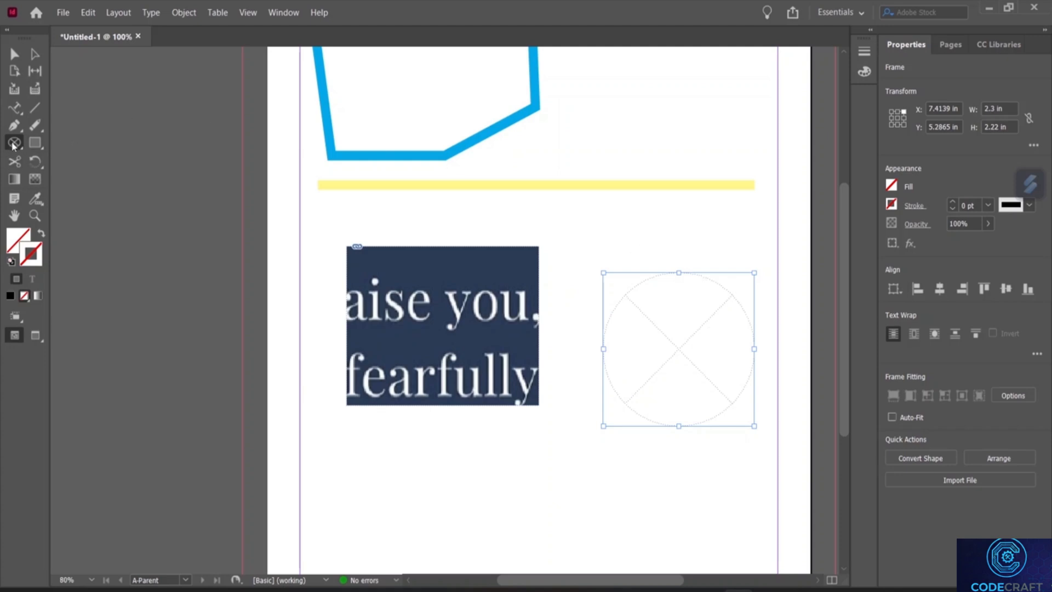
Step: Draw a six-sided polygon frame about 2.26 × 1.82 in below the image and add a seven-sided one measuring 2.26 × 1.82 in
{"action": "left_click_drag", "start_coordinate": [13, 143], "coordinate": [71, 173]}
{"action": "left_click_drag", "start_coordinate": [424, 435], "coordinate": [572, 561]}
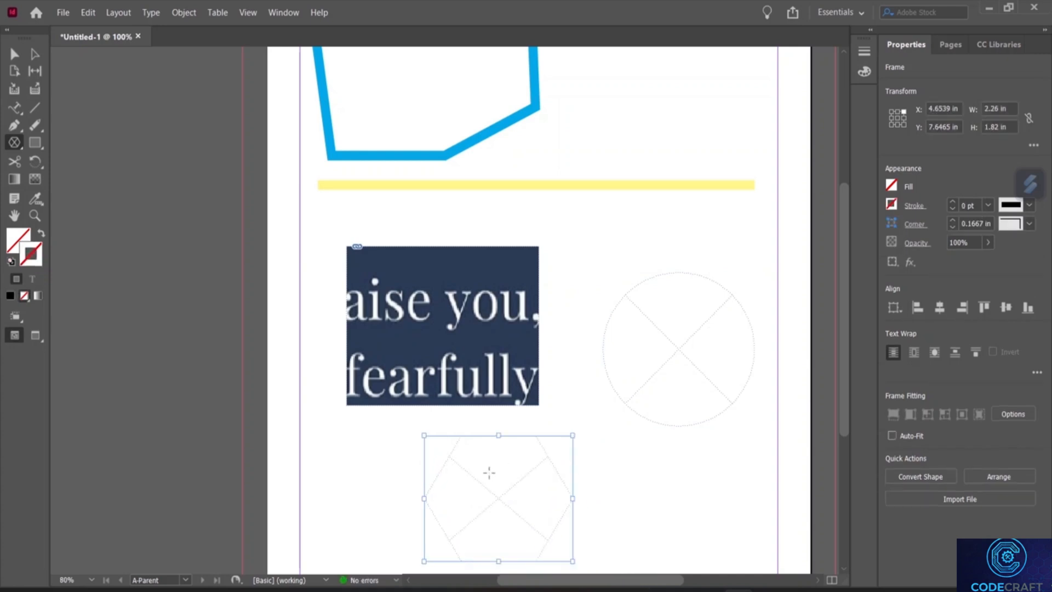
{"action": "left_click", "coordinate": [465, 347]}
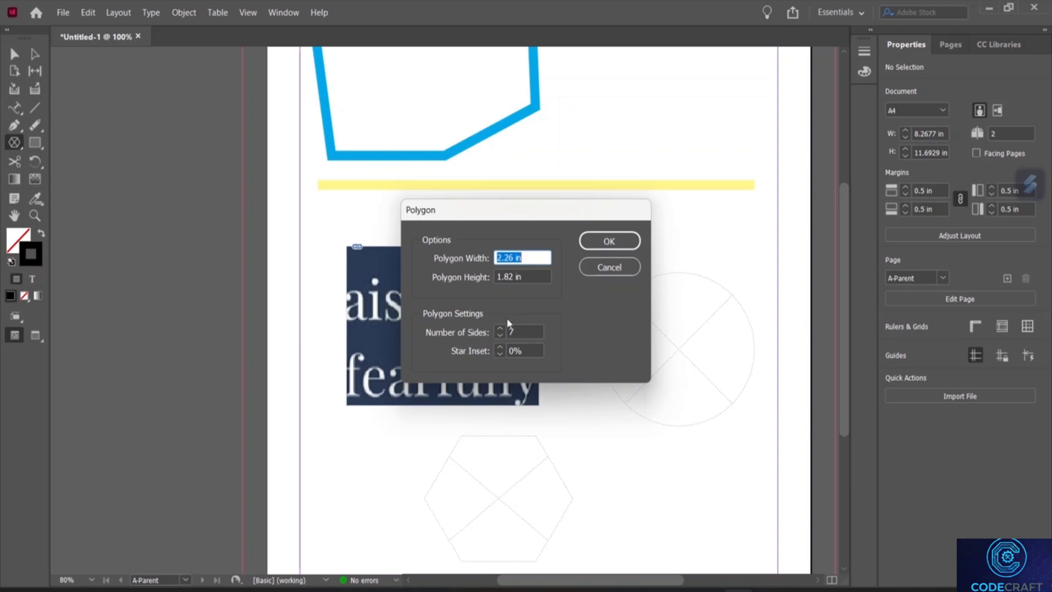
{"action": "left_click", "coordinate": [604, 240]}
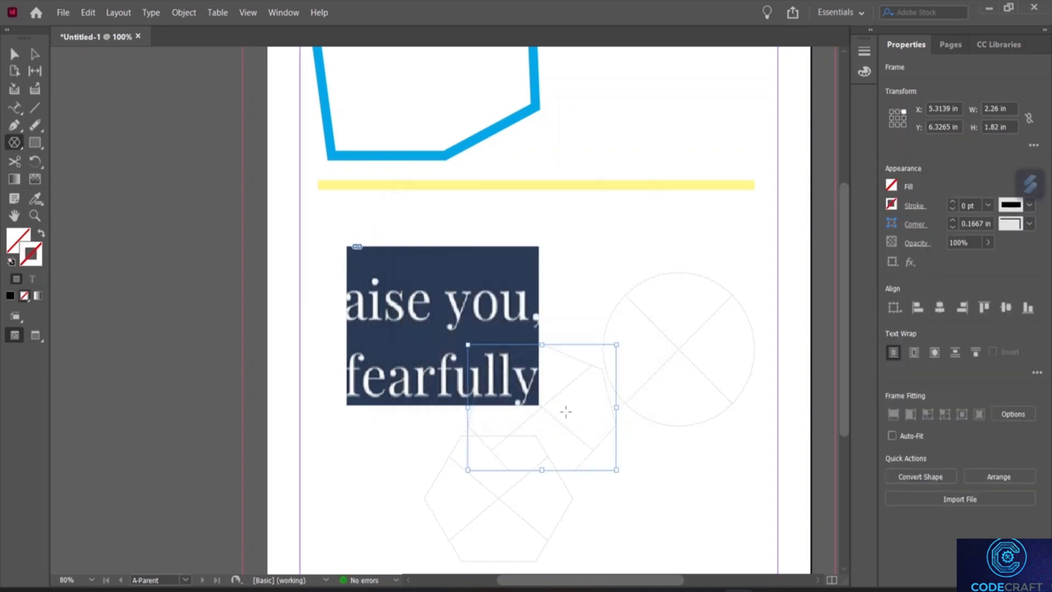
Step: Draw two small polygon frames between the image and the circular frame, and move the large seven-sided frame above the yellow line
{"action": "left_click_drag", "start_coordinate": [565, 410], "coordinate": [638, 436]}
{"action": "left_click", "coordinate": [628, 428]}
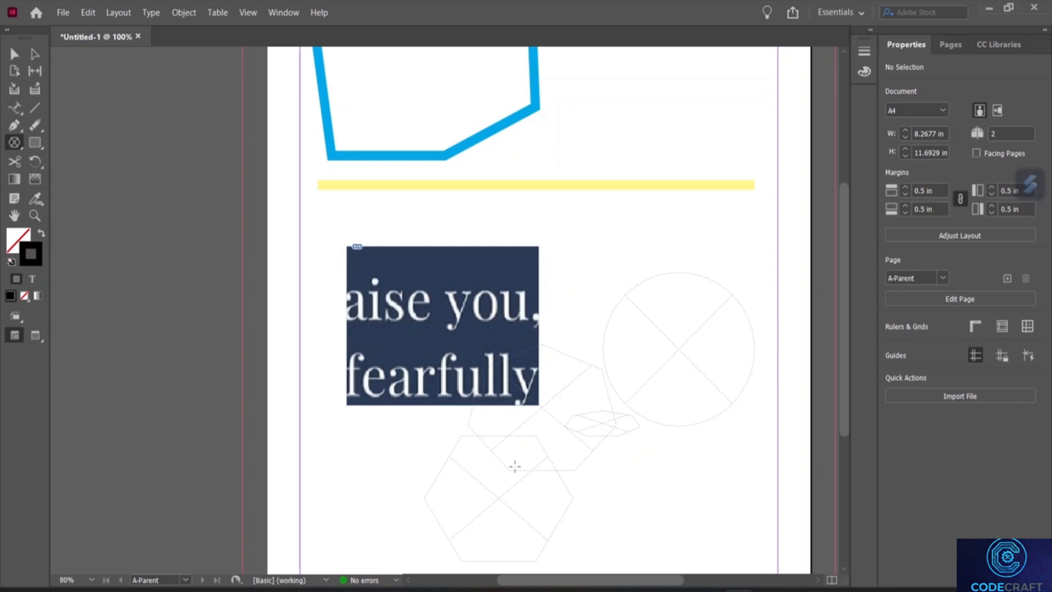
{"action": "left_click_drag", "start_coordinate": [553, 395], "coordinate": [554, 390]}
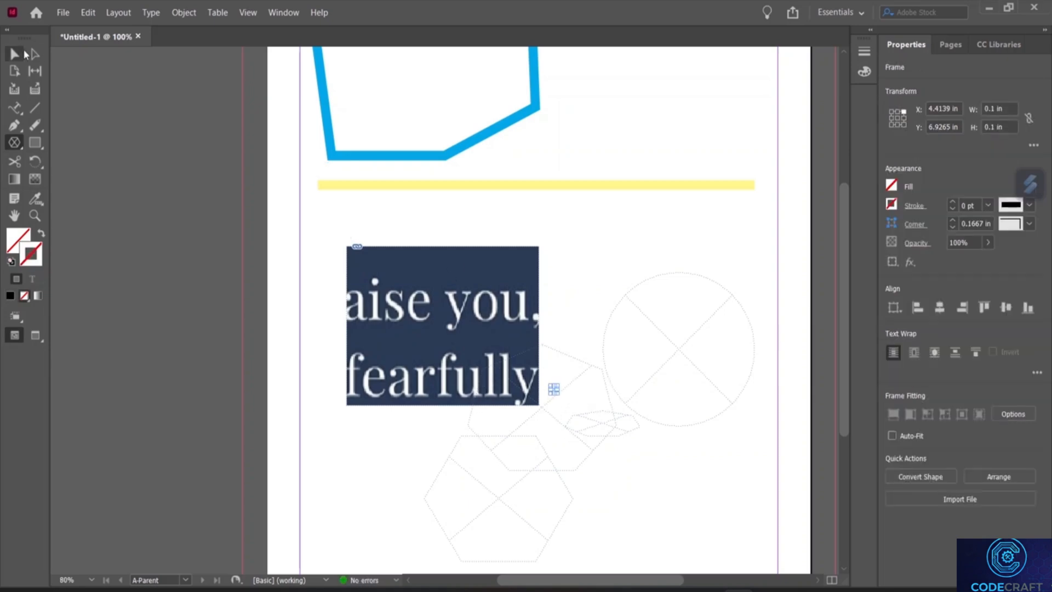
{"action": "left_click", "coordinate": [15, 54]}
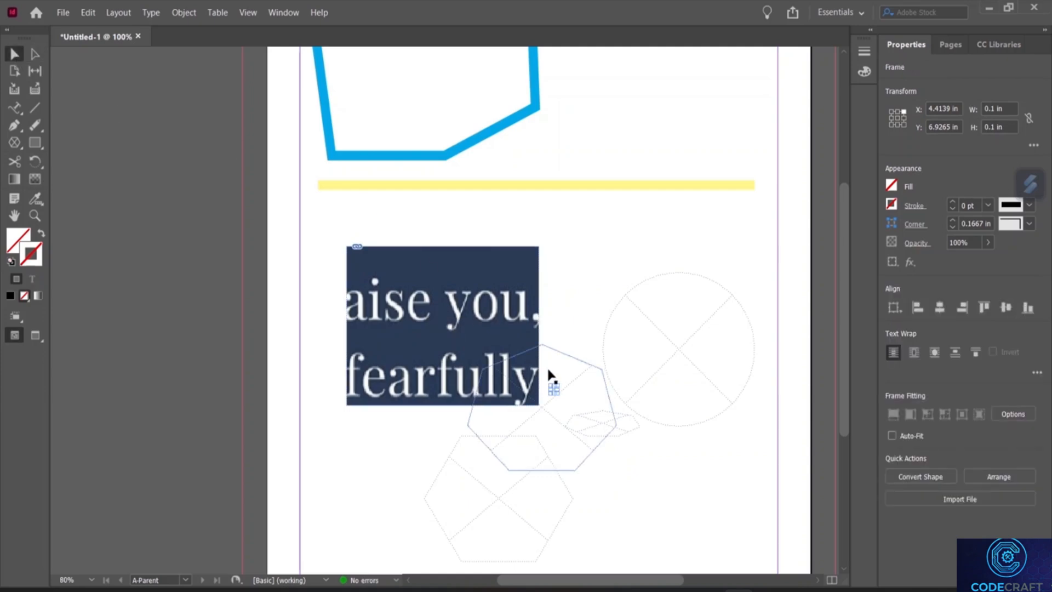
{"action": "left_click_drag", "start_coordinate": [553, 384], "coordinate": [652, 83]}
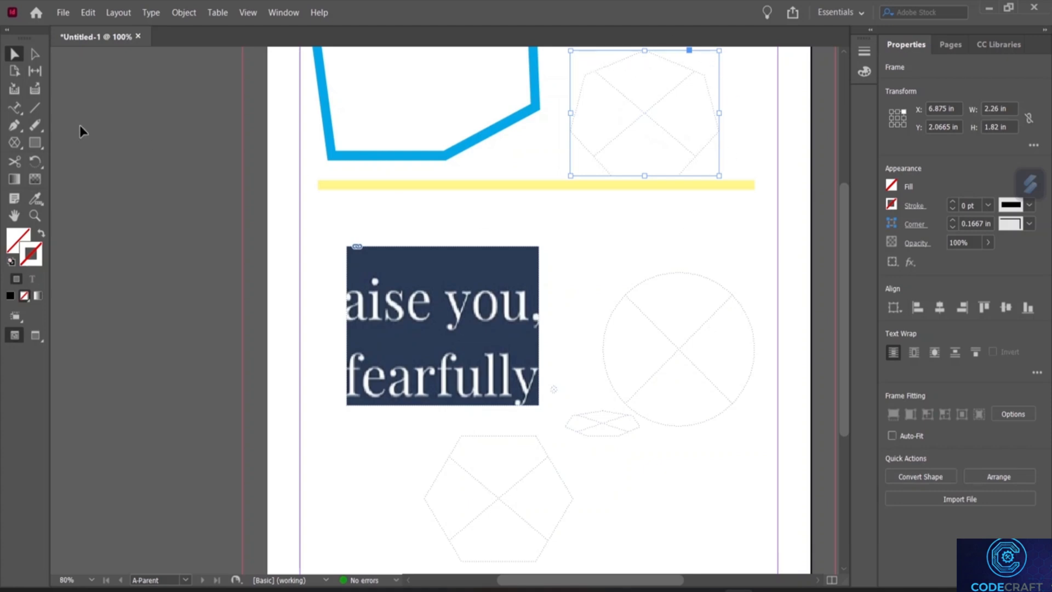
Step: Delete the placed image, the seven-sided frame, the circular frame, the small flat polygon frame and the hexagonal frame
{"action": "left_click", "coordinate": [444, 325]}
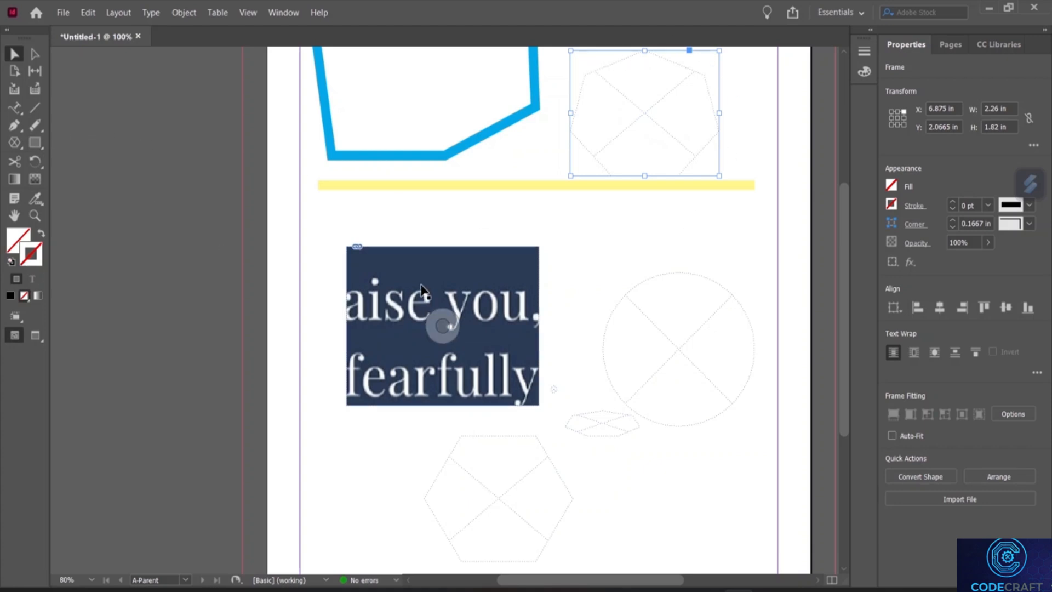
{"action": "key", "text": "Delete"}
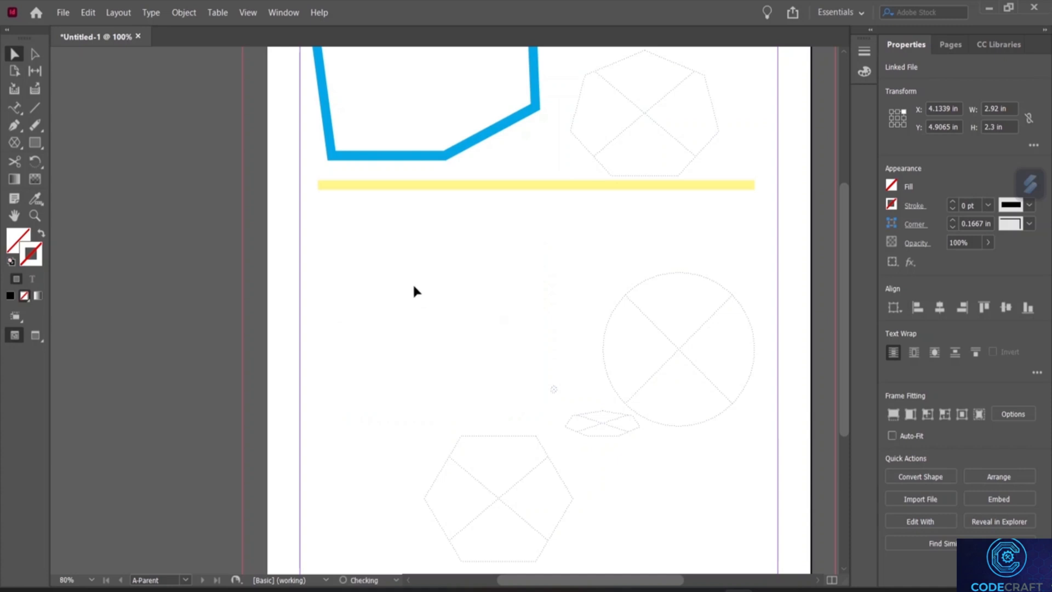
{"action": "left_click", "coordinate": [671, 159]}
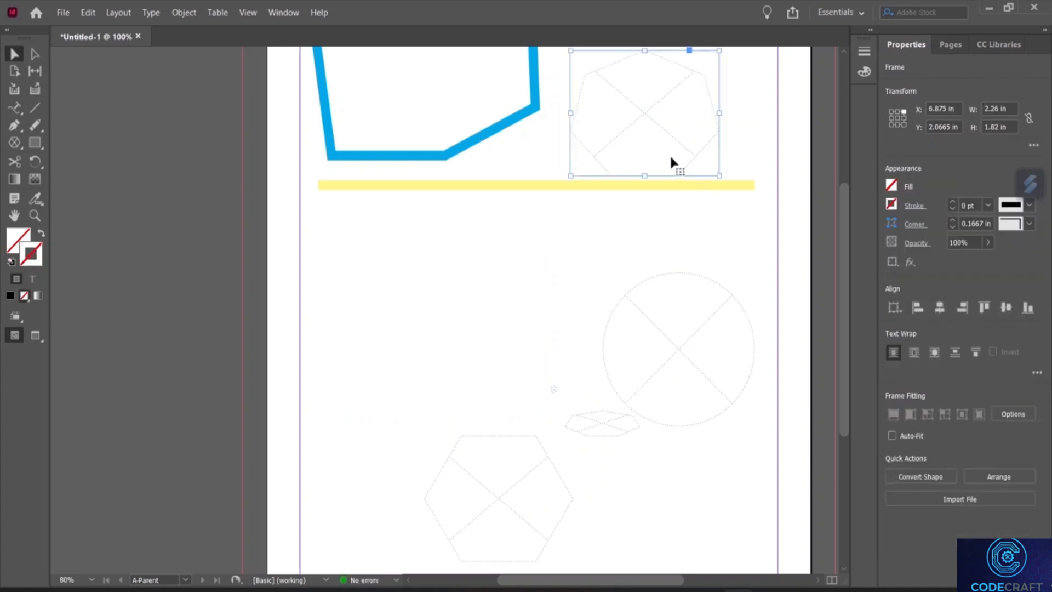
{"action": "key", "text": "Delete"}
{"action": "left_click", "coordinate": [670, 341]}
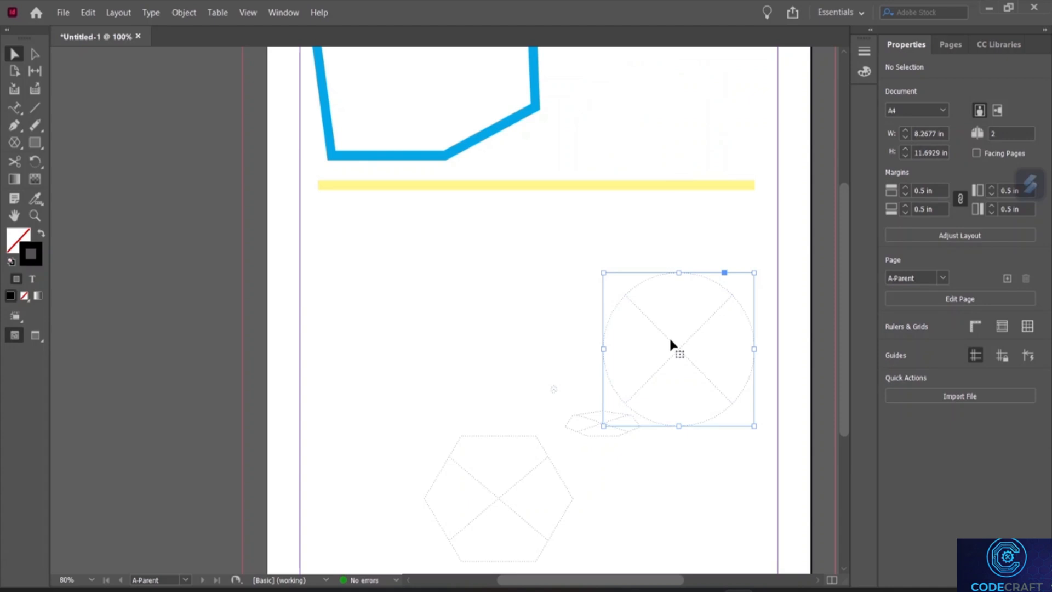
{"action": "key", "text": "Delete"}
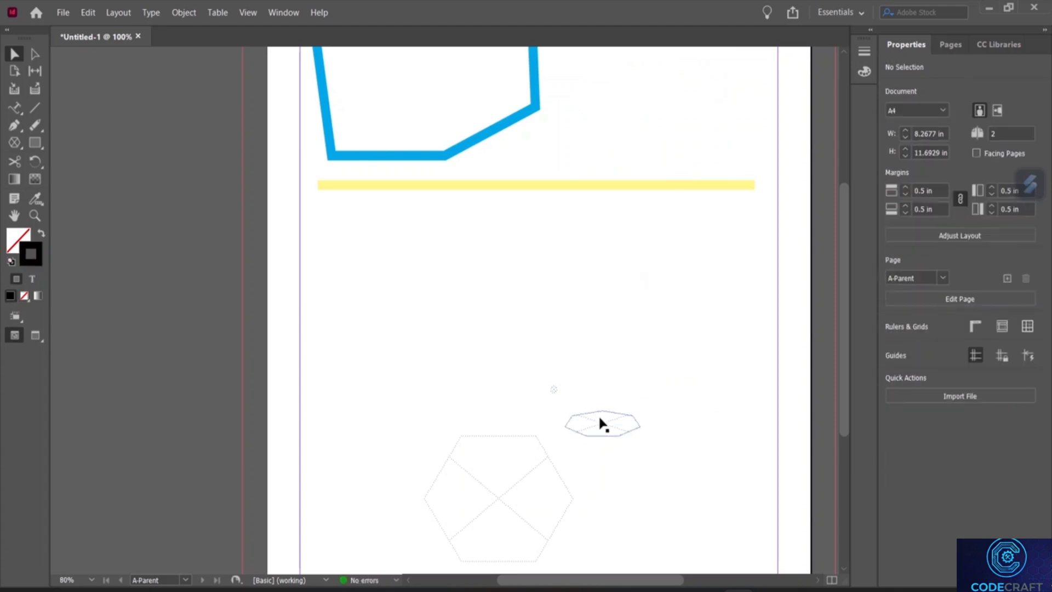
{"action": "left_click", "coordinate": [599, 424]}
{"action": "key", "text": "Delete"}
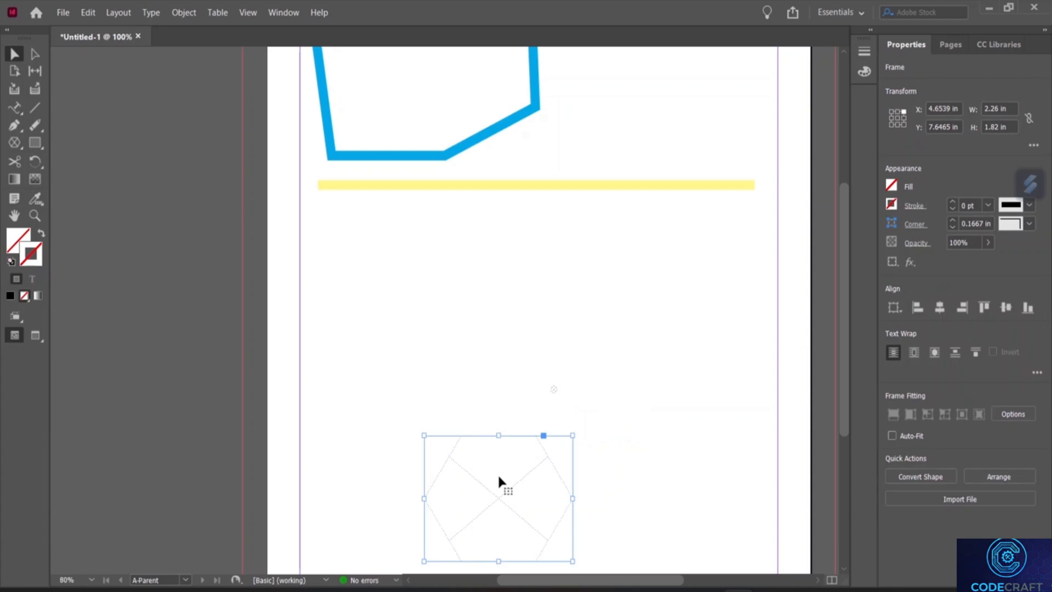
{"action": "key", "text": "Delete"}
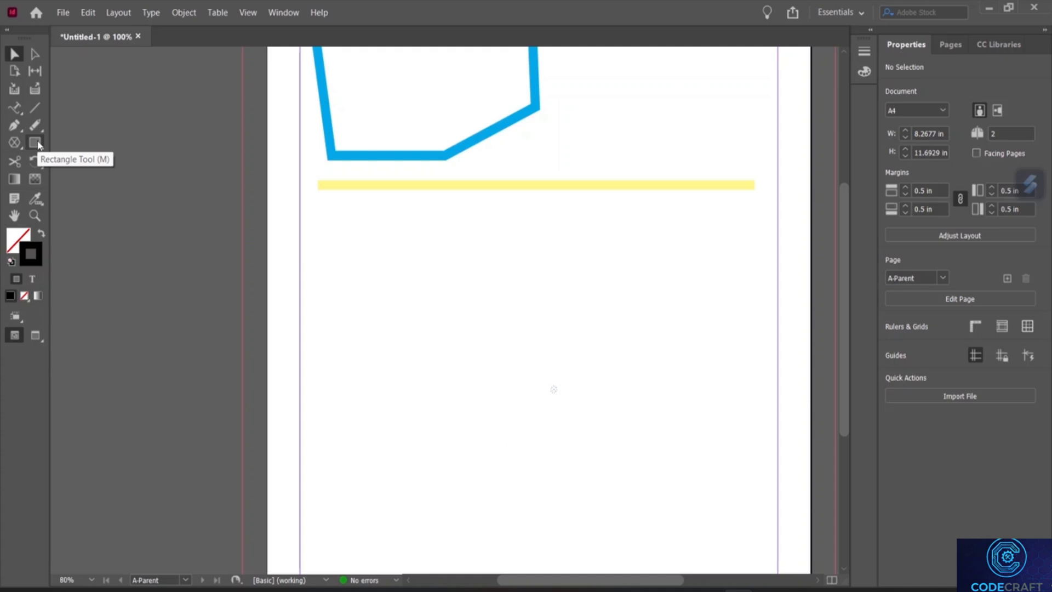
Step: Draw a rectangle about 3.8 × 2.74 in below the yellow line and fill it with the cyan swatch C=100 M=0 Y=0 K=0
{"action": "left_click", "coordinate": [36, 144]}
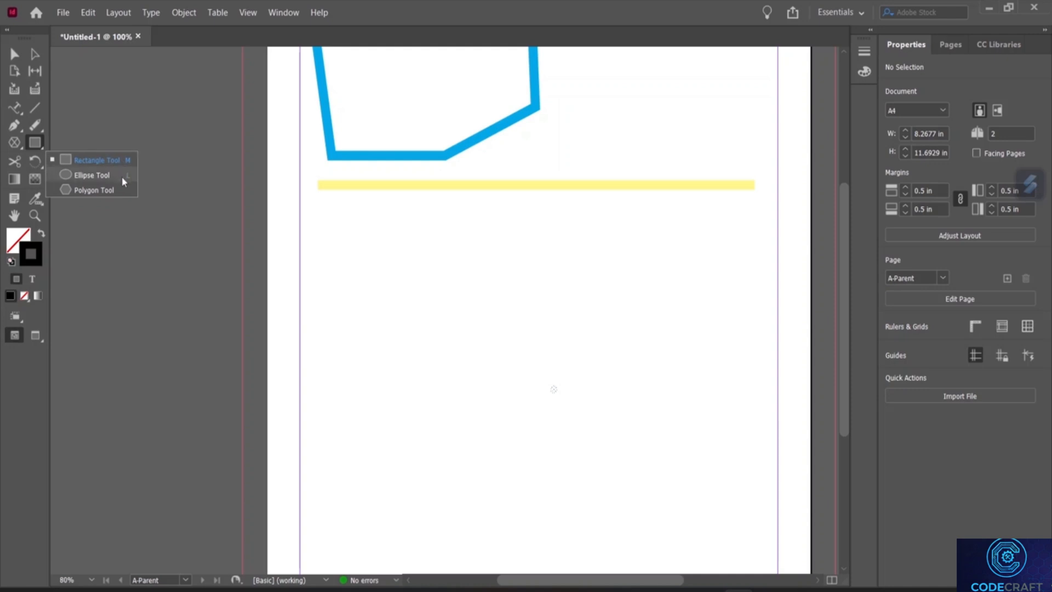
{"action": "left_click", "coordinate": [33, 142]}
{"action": "left_click_drag", "start_coordinate": [331, 230], "coordinate": [580, 418]}
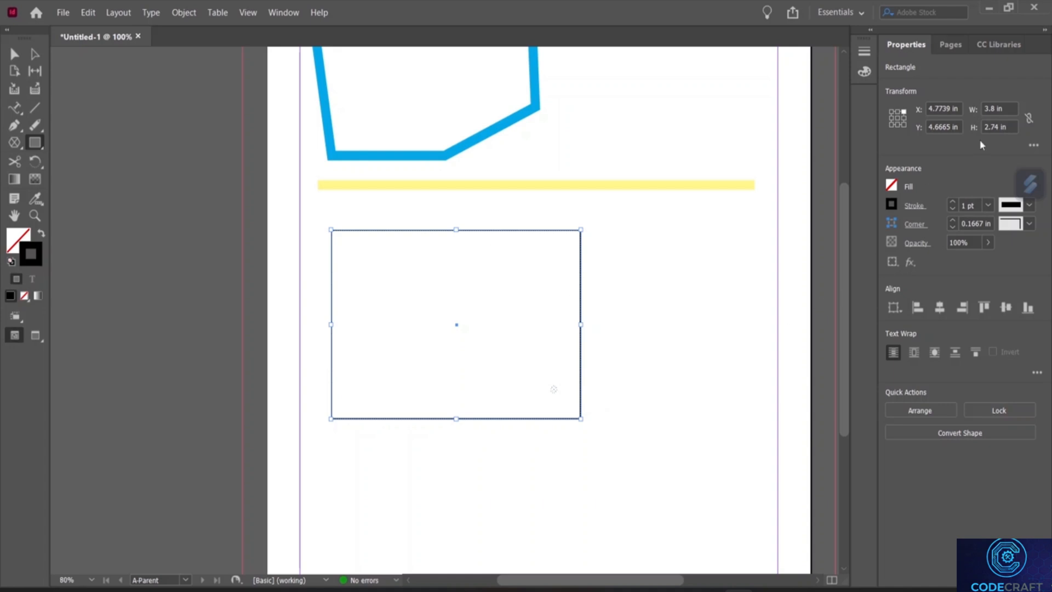
{"action": "left_click", "coordinate": [891, 186]}
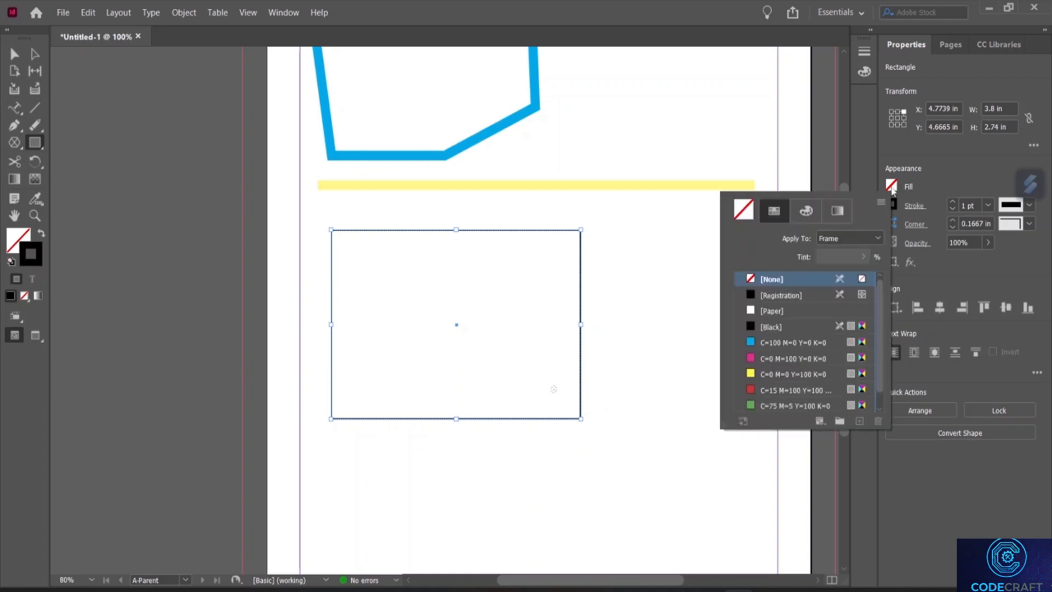
{"action": "left_click", "coordinate": [751, 341]}
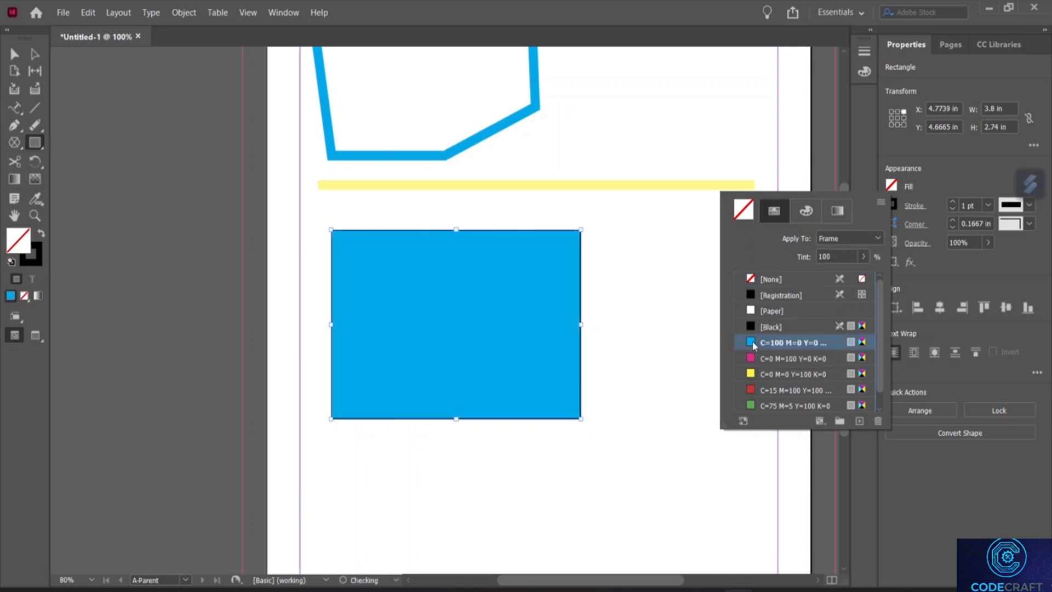
Step: Set the blue rectangle's stroke weight to 7 pt and its stroke color to the magenta swatch C=0 M=100 Y=0 K=0
{"action": "left_click", "coordinate": [912, 213]}
{"action": "left_click", "coordinate": [912, 213]}
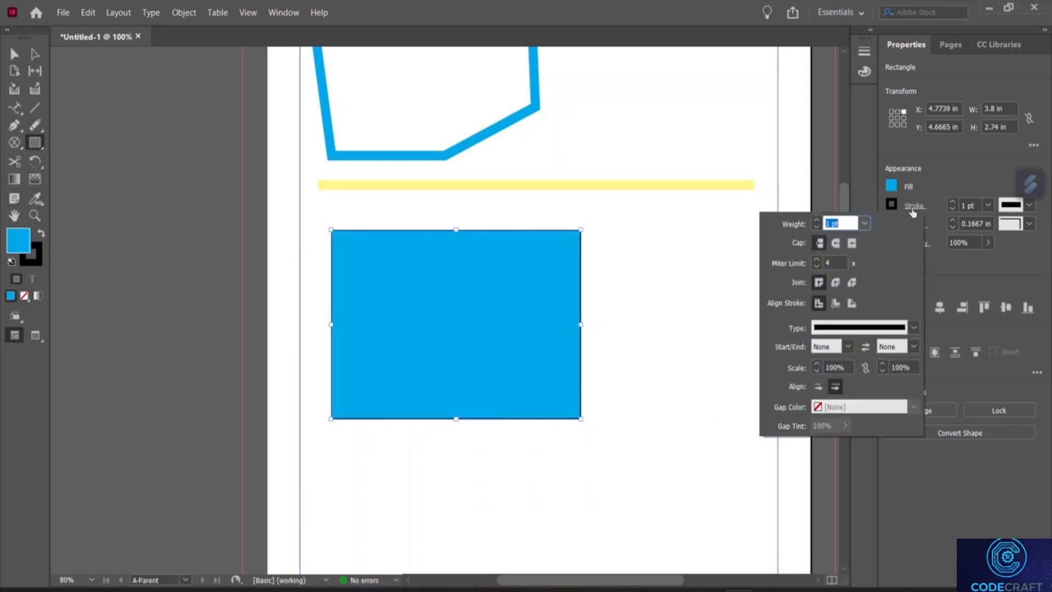
{"action": "left_click", "coordinate": [864, 224]}
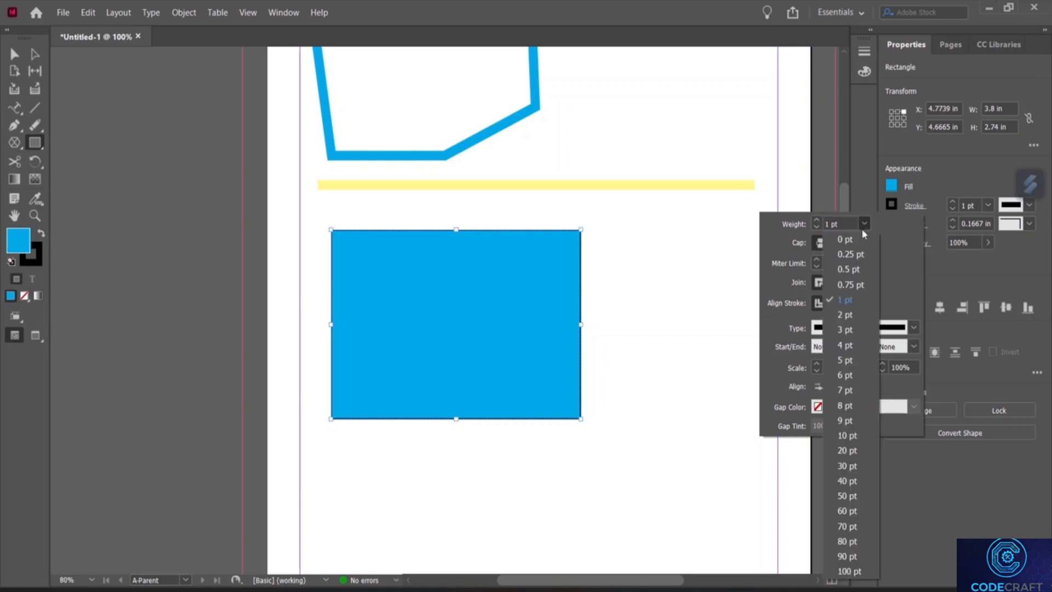
{"action": "left_click", "coordinate": [843, 389]}
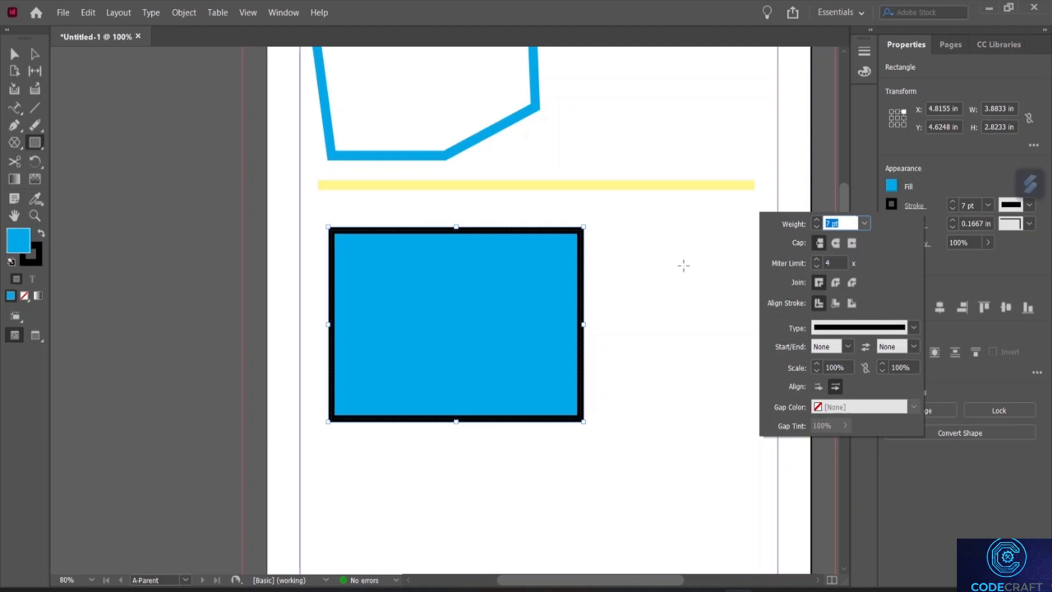
{"action": "left_click", "coordinate": [891, 205]}
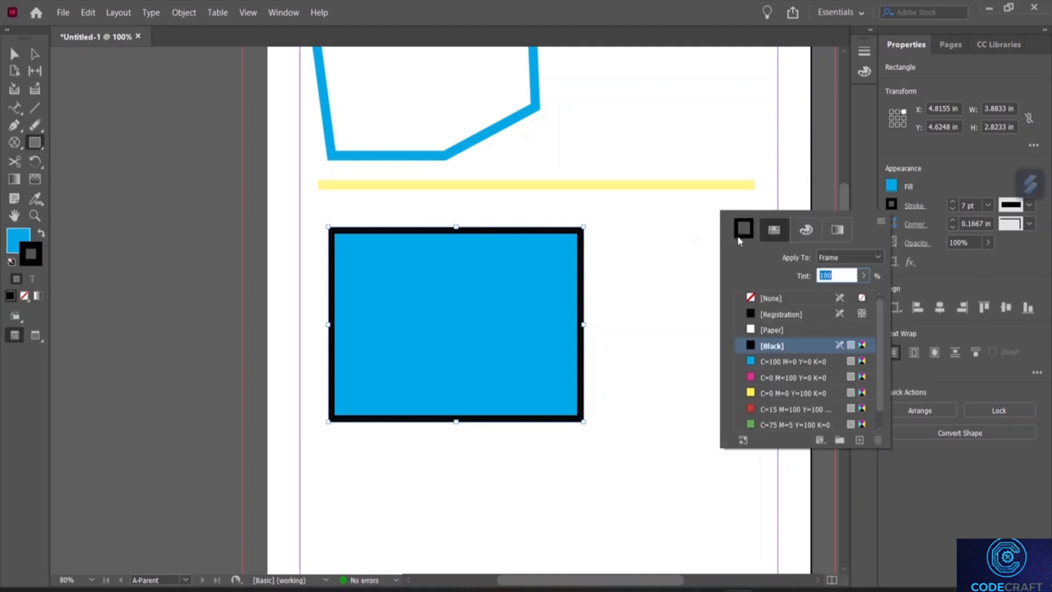
{"action": "left_click", "coordinate": [748, 377]}
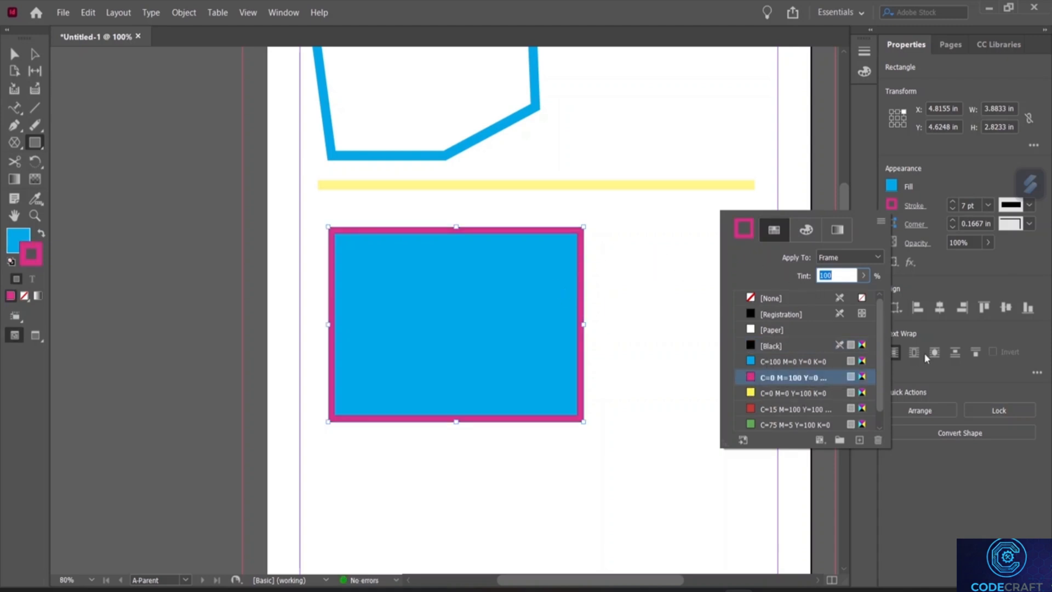
Step: Lower the tint of the blue rectangle's magenta stroke to 44%
{"action": "left_click", "coordinate": [806, 229]}
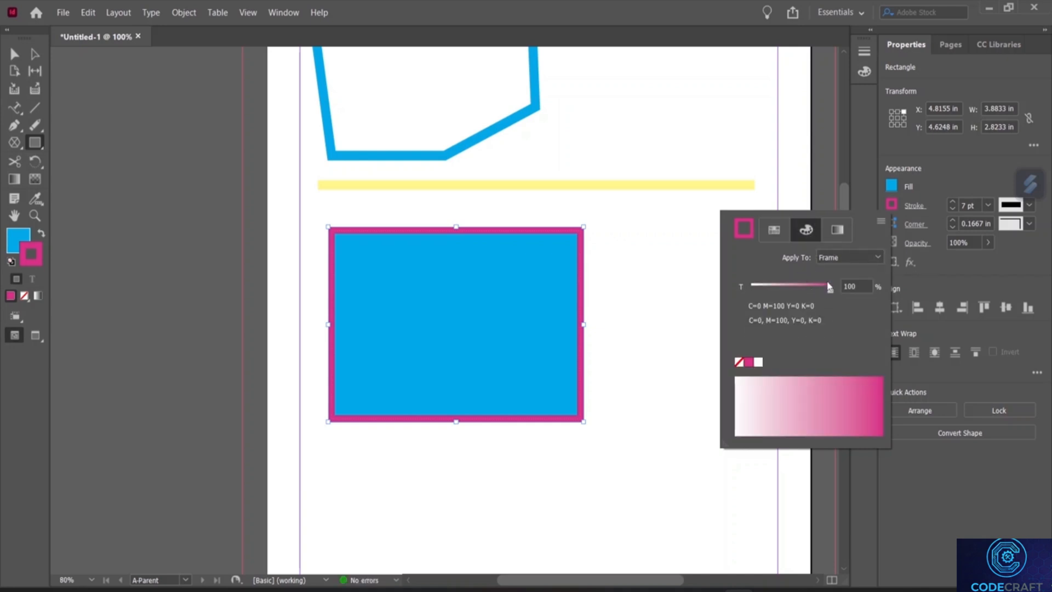
{"action": "left_click_drag", "start_coordinate": [830, 288], "coordinate": [741, 295]}
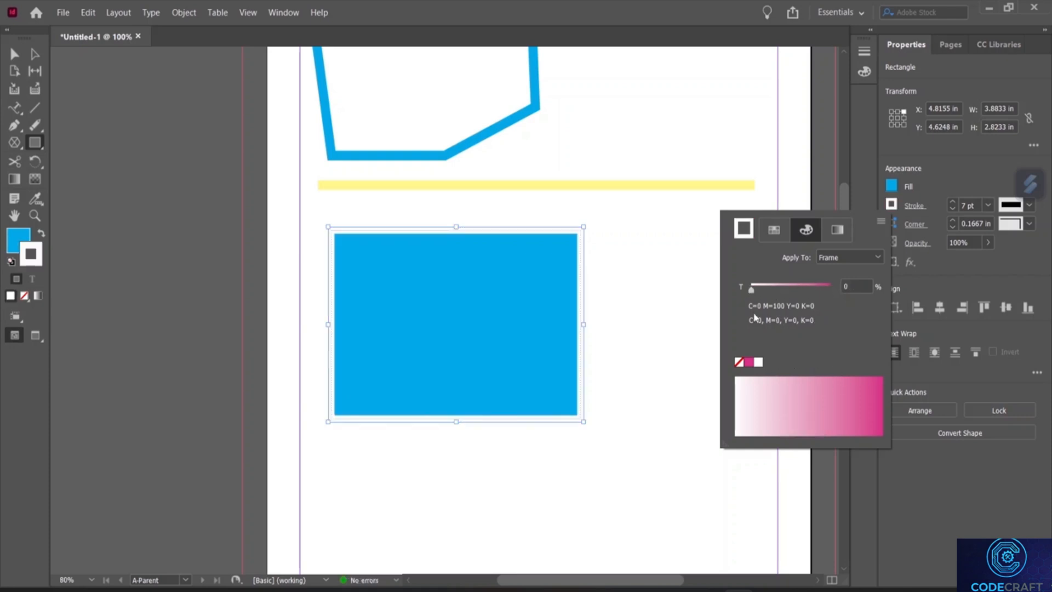
{"action": "left_click_drag", "start_coordinate": [751, 291], "coordinate": [787, 302]}
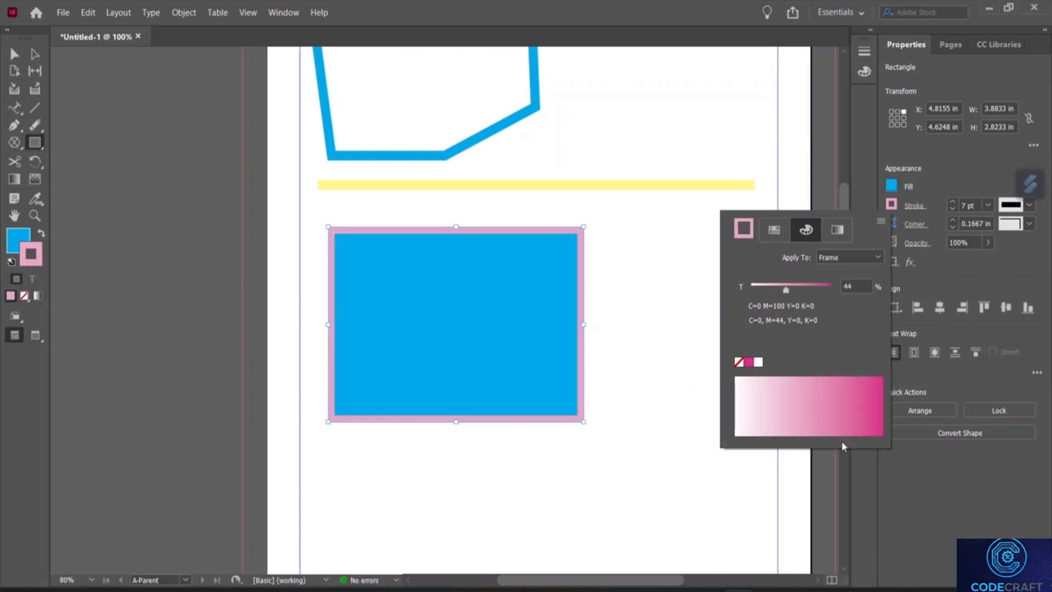
{"action": "left_click", "coordinate": [670, 471]}
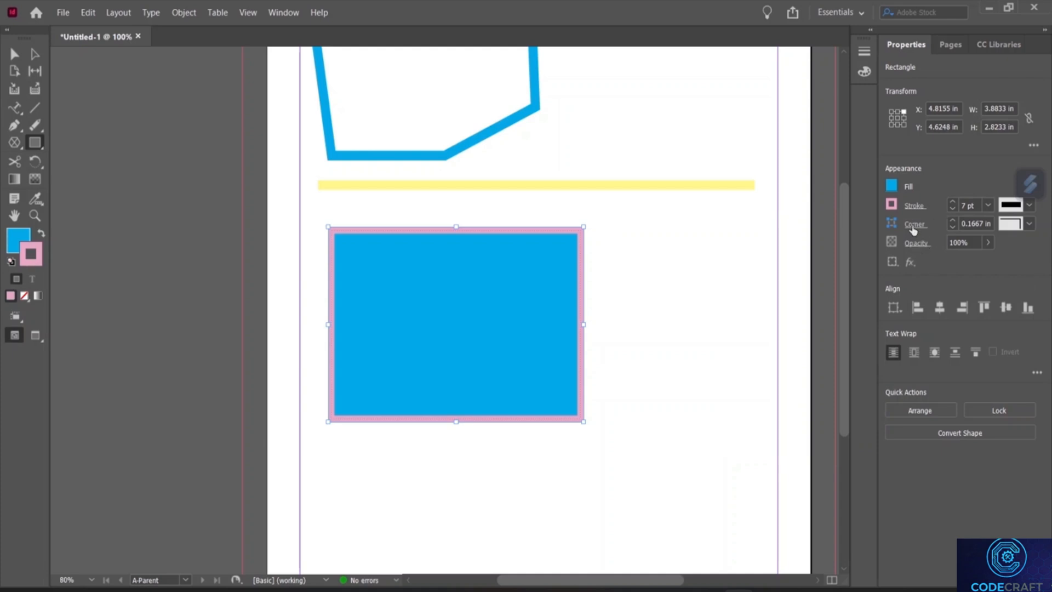
Step: Increase the blue rectangle's corner size to 2.4375 in
{"action": "left_click", "coordinate": [951, 226]}
{"action": "left_click", "coordinate": [952, 220]}
{"action": "left_click", "coordinate": [952, 220]}
{"action": "left_click", "coordinate": [952, 221]}
{"action": "left_click", "coordinate": [952, 220]}
{"action": "left_click", "coordinate": [952, 220]}
{"action": "left_click", "coordinate": [952, 221]}
{"action": "left_click", "coordinate": [952, 220]}
{"action": "left_click", "coordinate": [952, 220]}
{"action": "left_click", "coordinate": [952, 220]}
{"action": "left_click", "coordinate": [952, 221]}
{"action": "left_click", "coordinate": [952, 220]}
{"action": "left_click", "coordinate": [952, 220]}
{"action": "left_click", "coordinate": [952, 221]}
Step: Move the blue rectangle slightly up and to the left, placing it near the page's left margin
{"action": "left_click", "coordinate": [702, 329]}
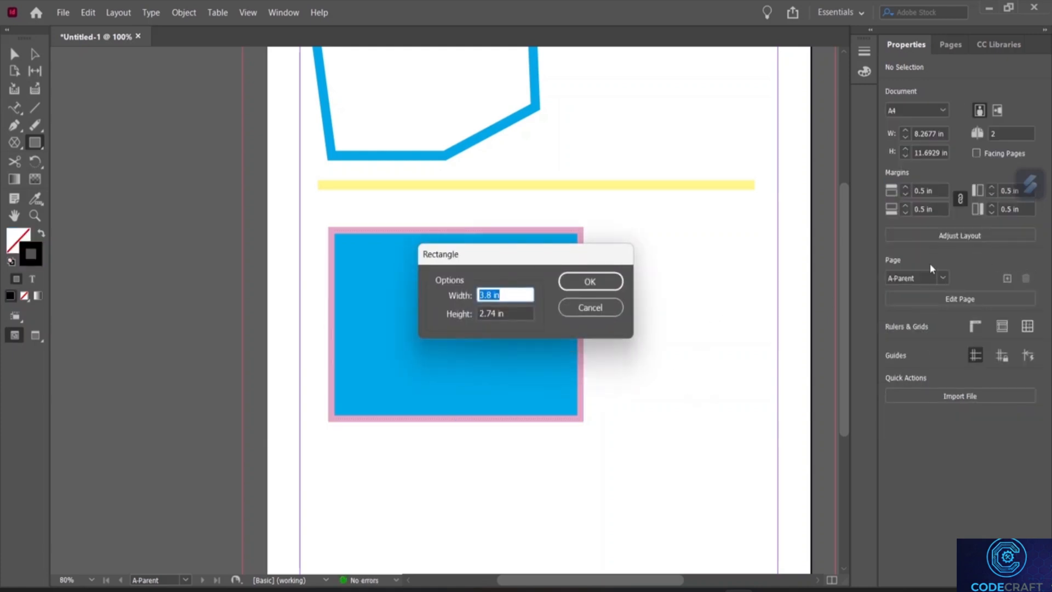
{"action": "left_click", "coordinate": [614, 308]}
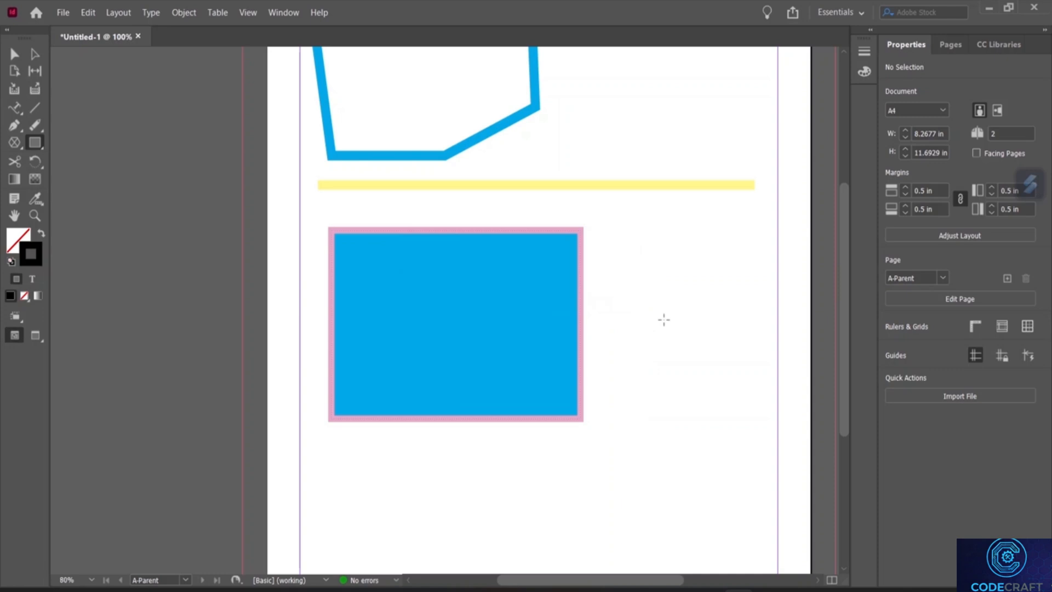
{"action": "key", "text": "v"}
{"action": "left_click_drag", "start_coordinate": [505, 280], "coordinate": [481, 273]}
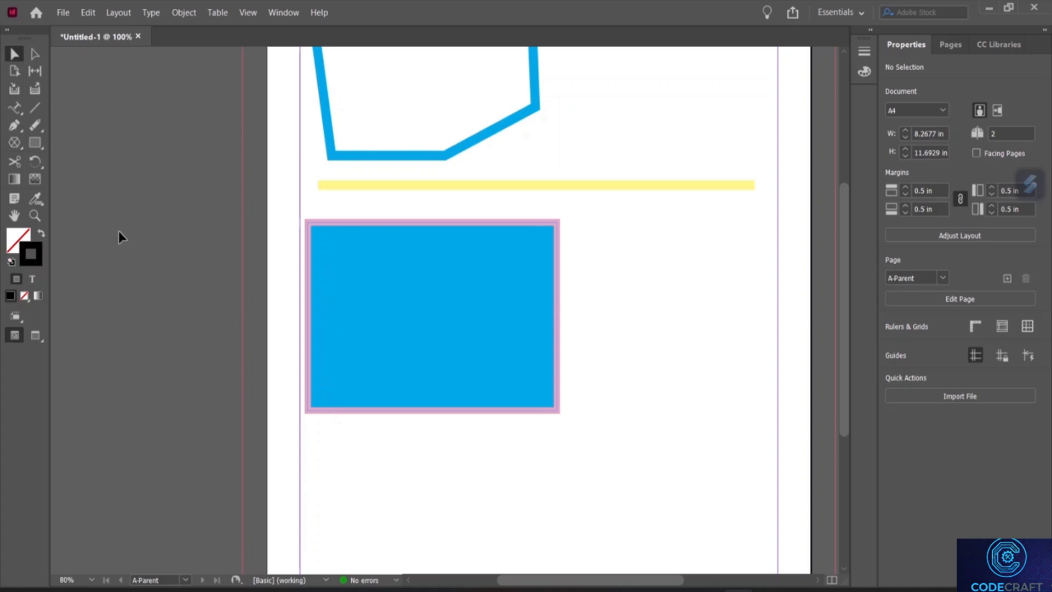
Step: Apply a white-to-black gradient to the rectangle's stroke, running horizontally from its left edge to its right edge
{"action": "left_click", "coordinate": [15, 183]}
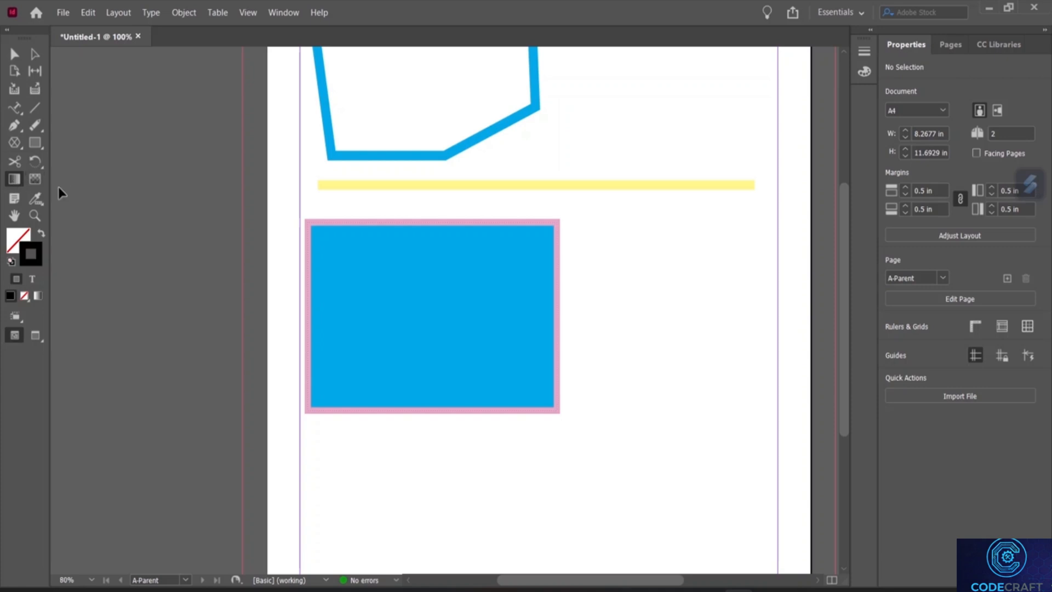
{"action": "left_click", "coordinate": [346, 291]}
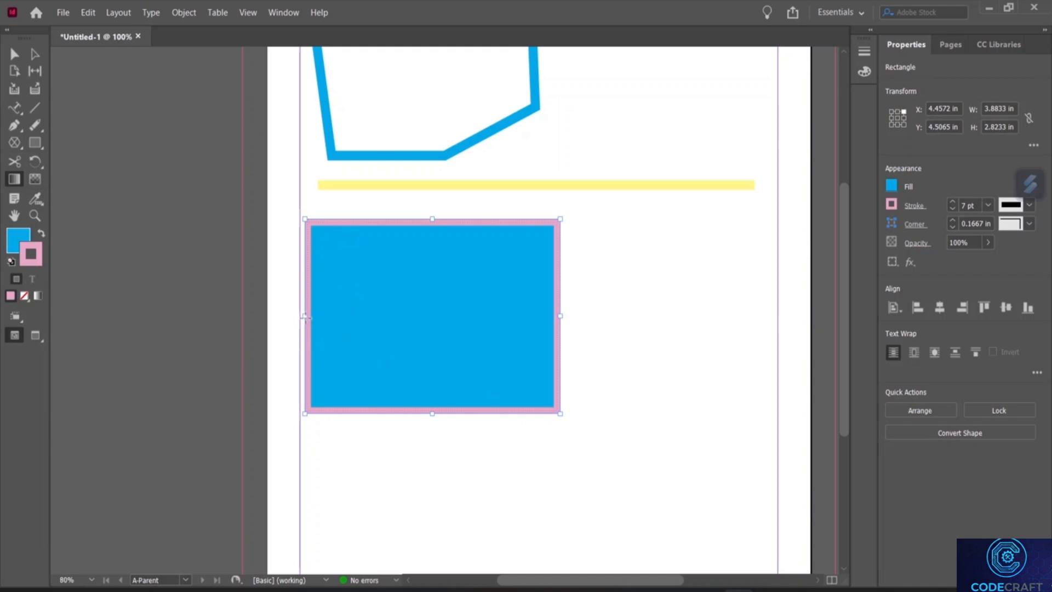
{"action": "left_click_drag", "start_coordinate": [305, 316], "coordinate": [565, 316]}
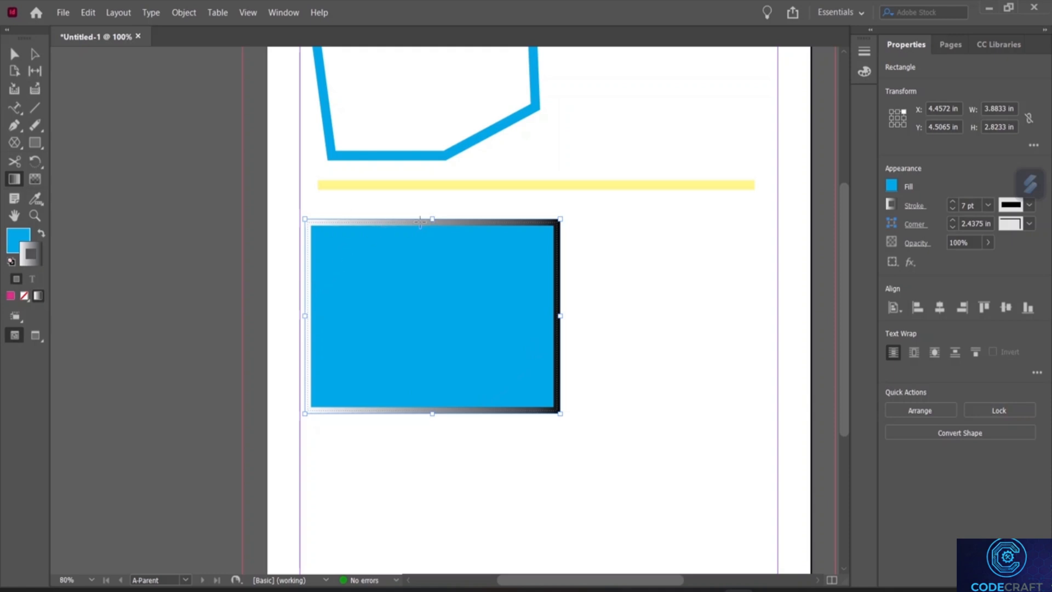
Step: Give the rectangle a gradient fill and apply a Gradient Feather fading from its top edge to its bottom edge
{"action": "left_click", "coordinate": [16, 239]}
{"action": "left_click", "coordinate": [37, 295]}
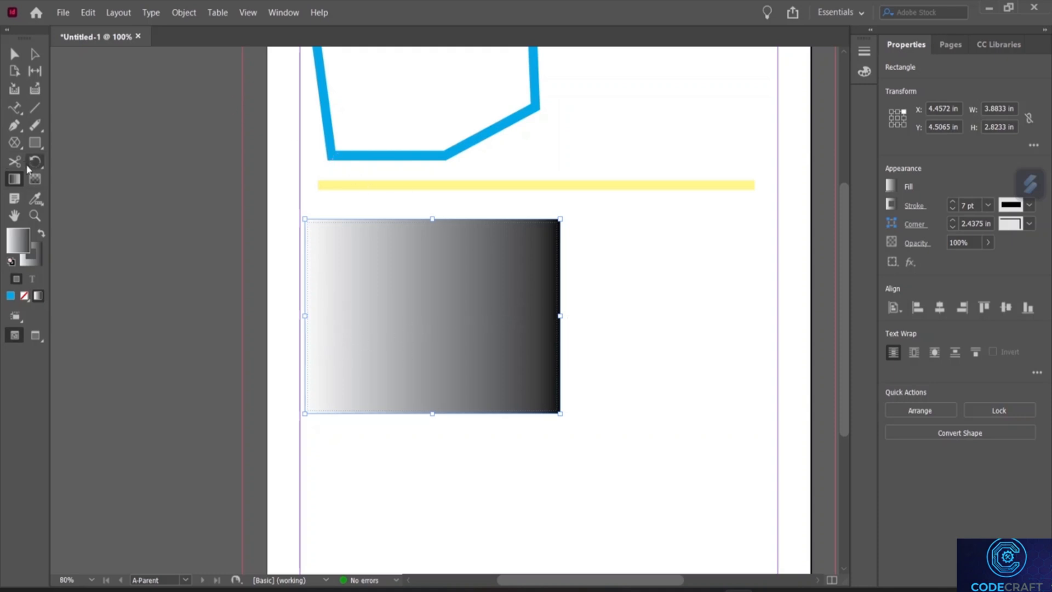
{"action": "left_click", "coordinate": [35, 185]}
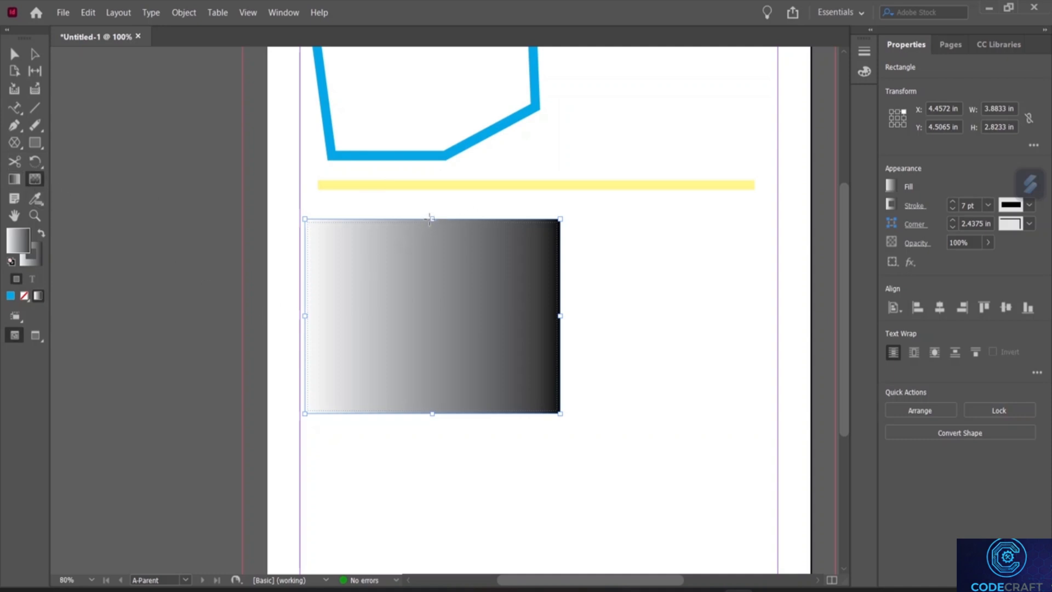
{"action": "left_click_drag", "start_coordinate": [432, 219], "coordinate": [432, 424]}
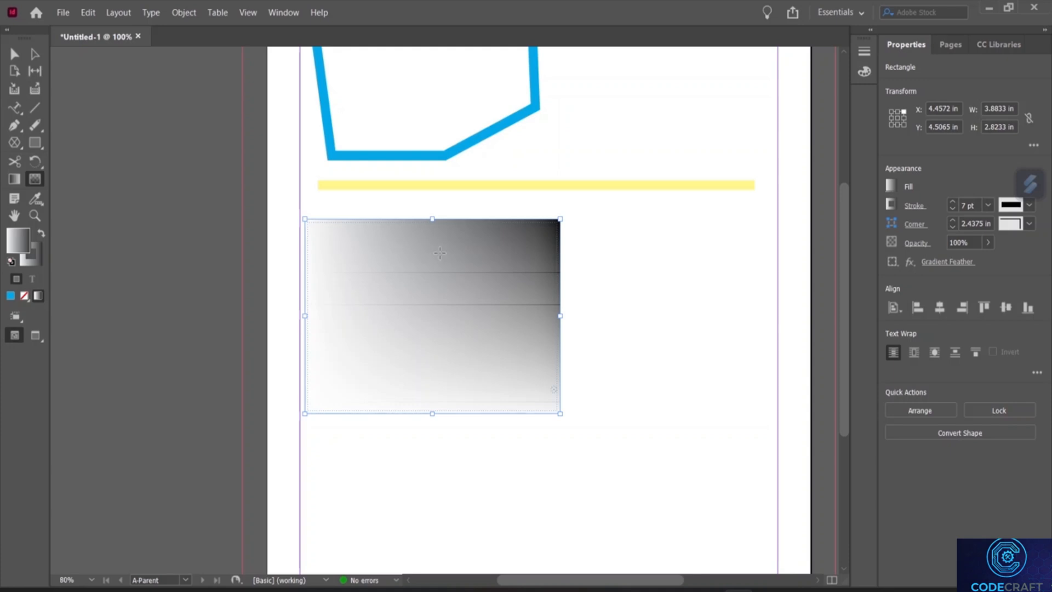
Step: Switch the feathered rectangle's fill between solid cyan, gradient and none, ending on solid cyan
{"action": "left_click", "coordinate": [11, 297]}
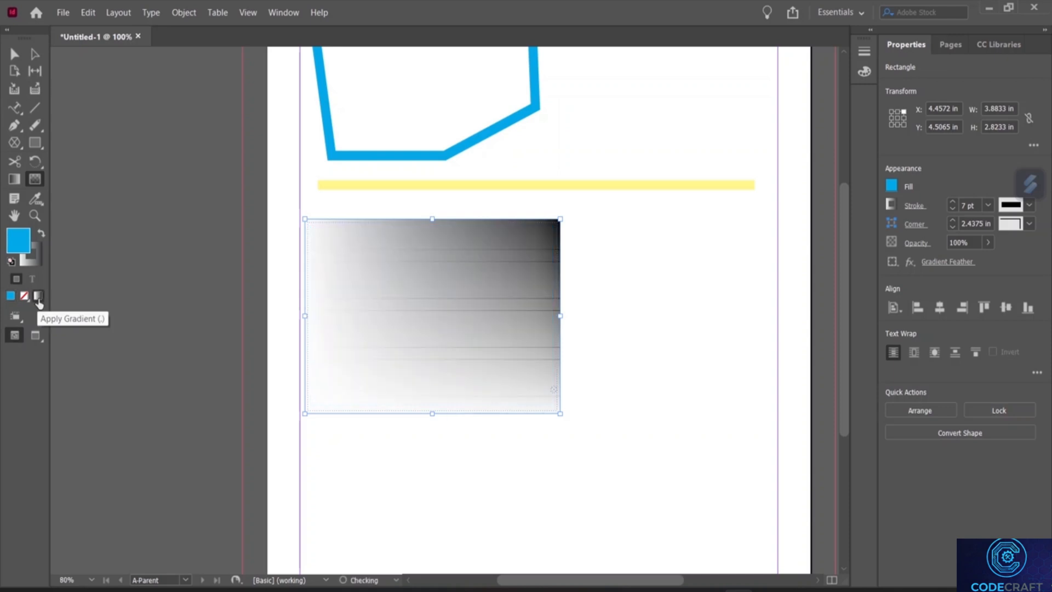
{"action": "left_click", "coordinate": [38, 300]}
{"action": "left_click", "coordinate": [24, 296]}
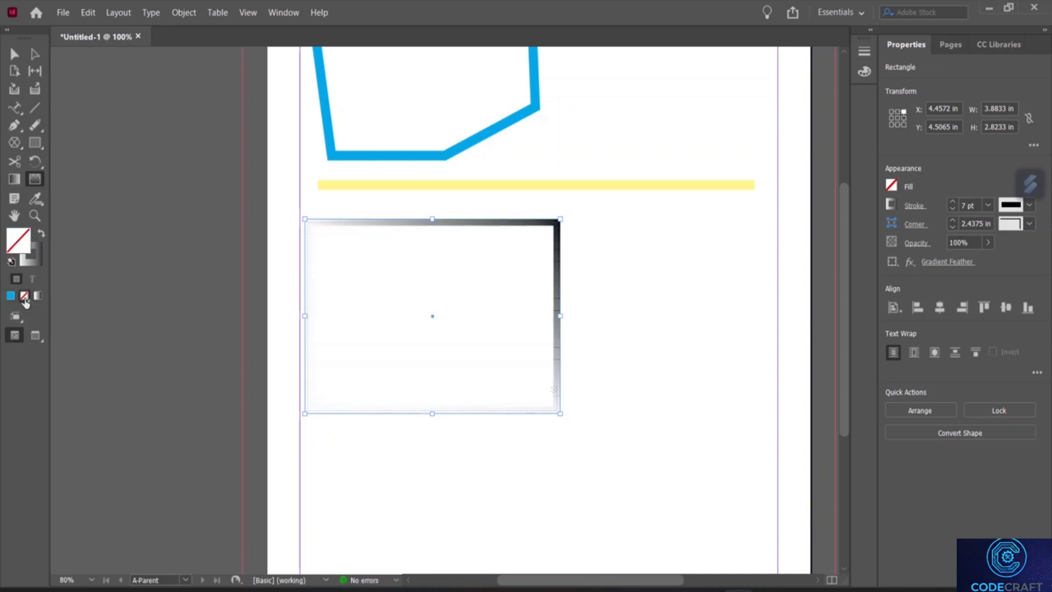
{"action": "left_click", "coordinate": [35, 297]}
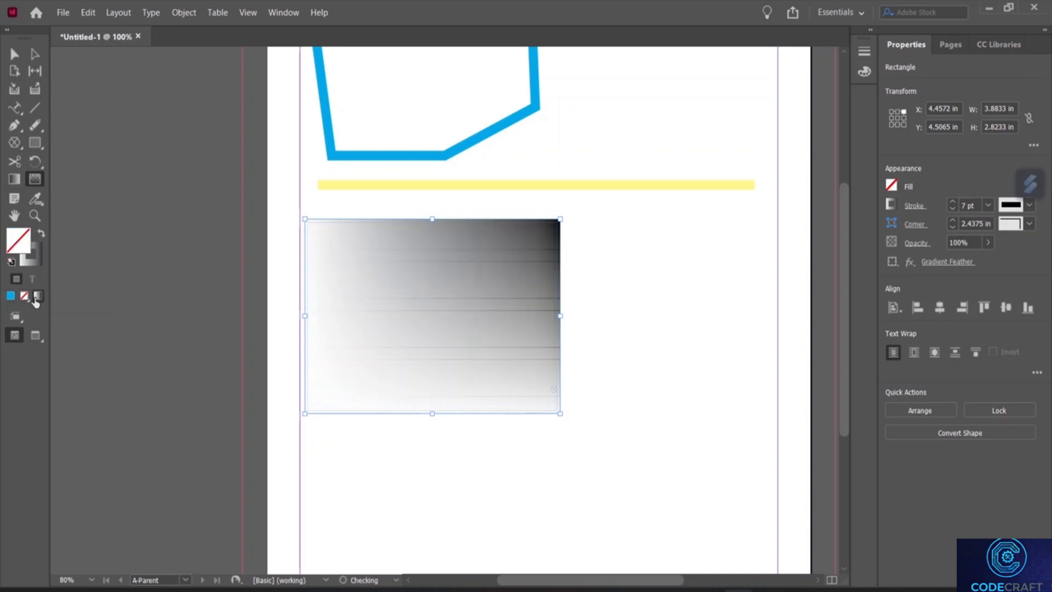
{"action": "left_click", "coordinate": [10, 295]}
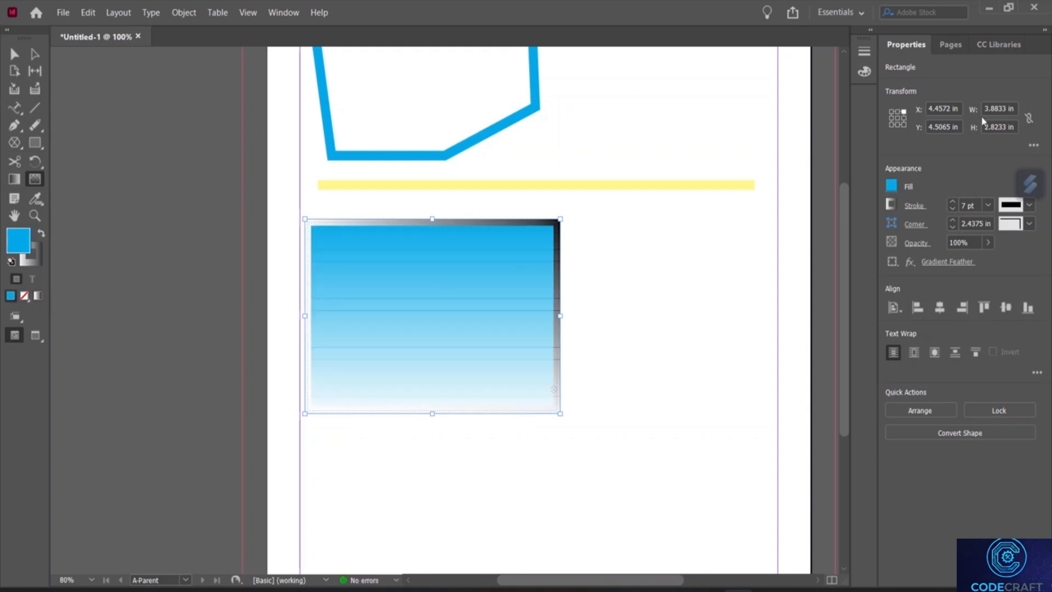
Step: Try the red and magenta swatches as the rectangle's fill and settle on the yellow swatch C=0 M=0 Y=100 K=0
{"action": "left_click", "coordinate": [892, 188]}
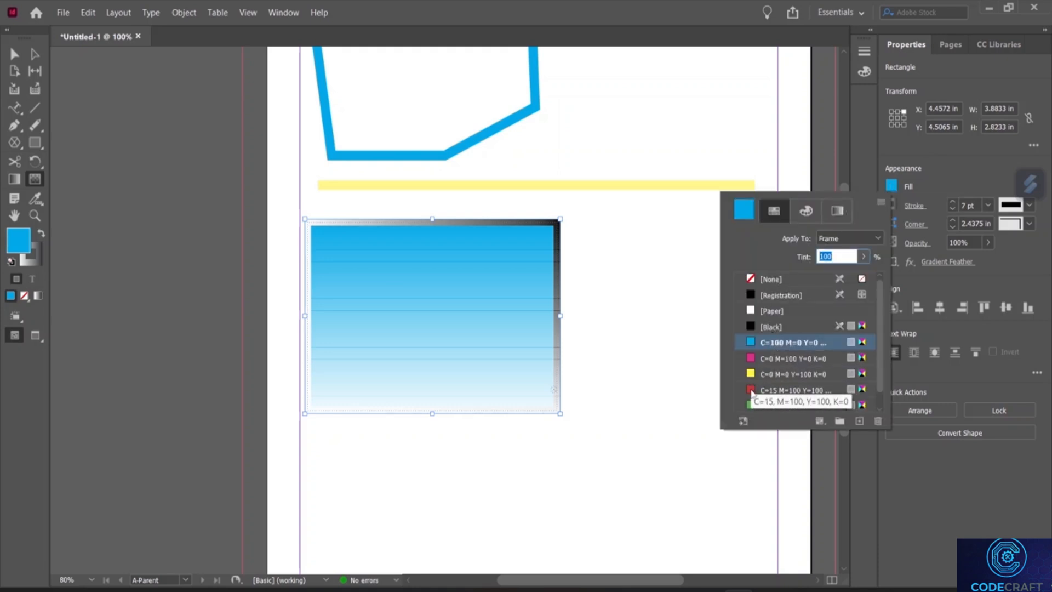
{"action": "left_click", "coordinate": [754, 387]}
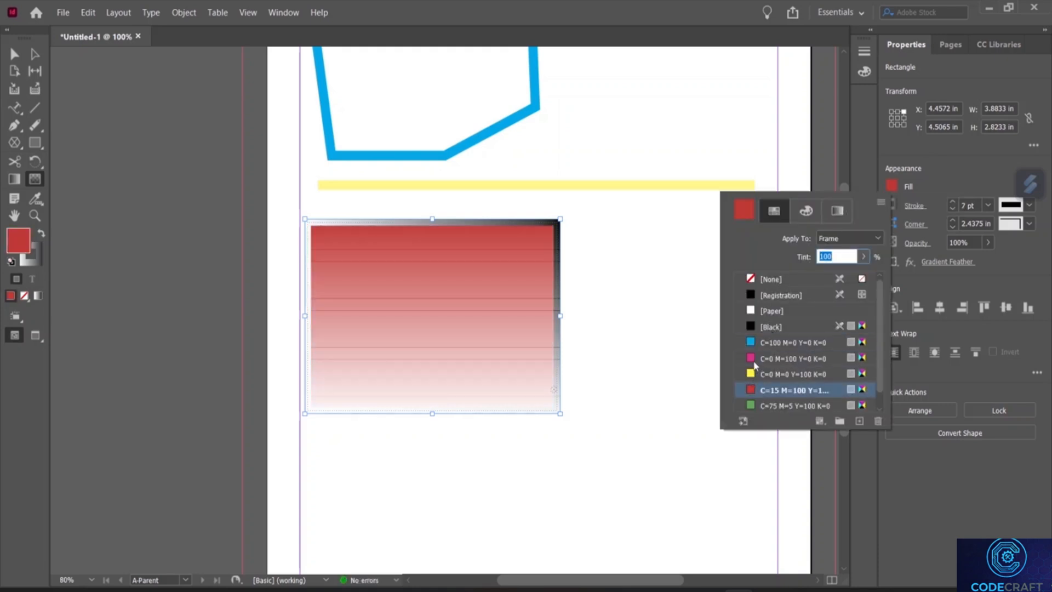
{"action": "left_click", "coordinate": [754, 362]}
{"action": "left_click", "coordinate": [752, 374]}
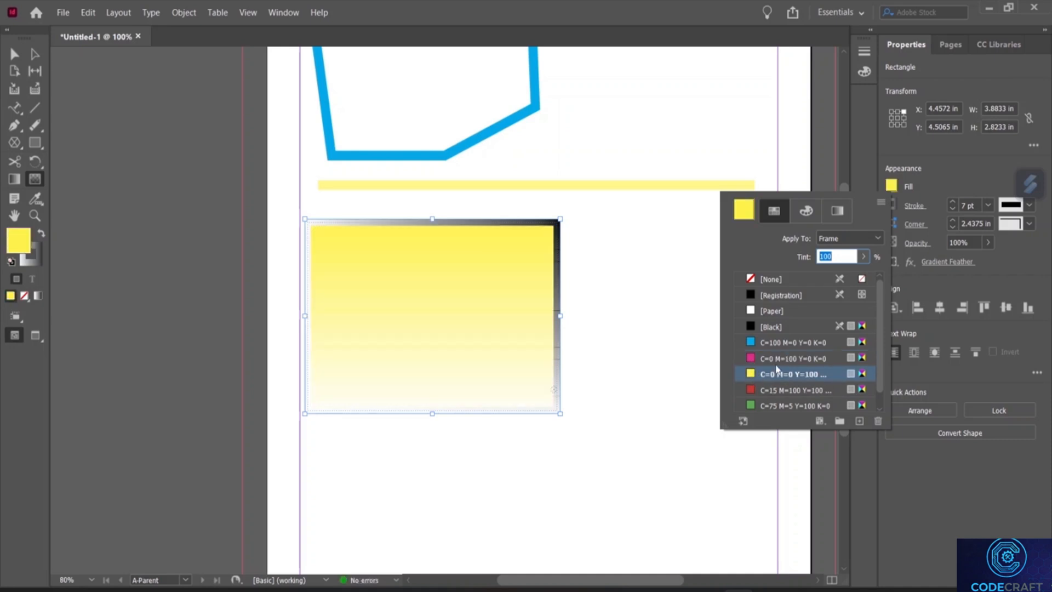
{"action": "left_click", "coordinate": [805, 213]}
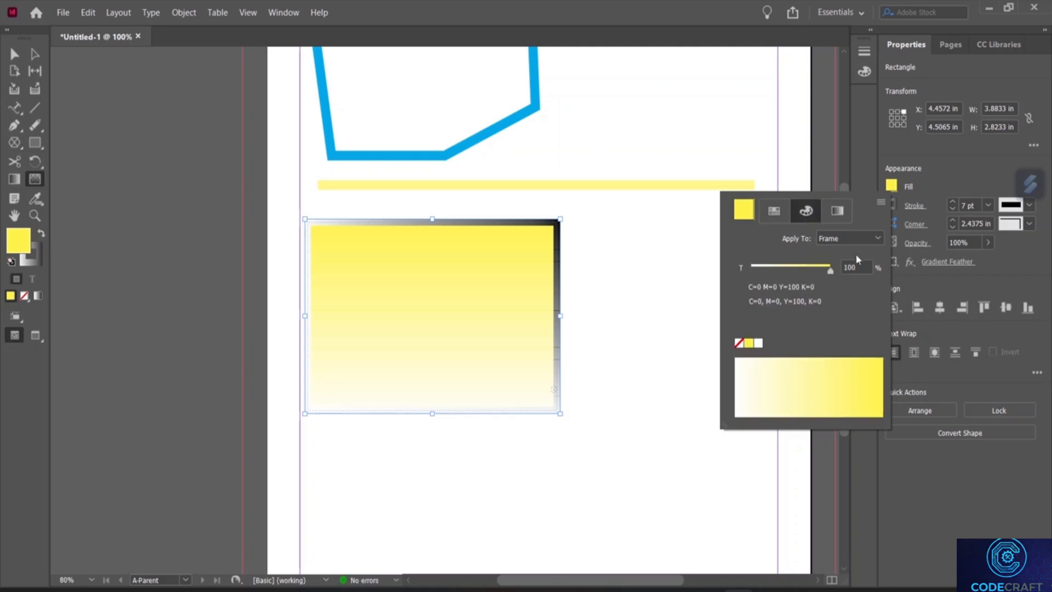
{"action": "left_click", "coordinate": [837, 211]}
{"action": "left_click", "coordinate": [612, 284]}
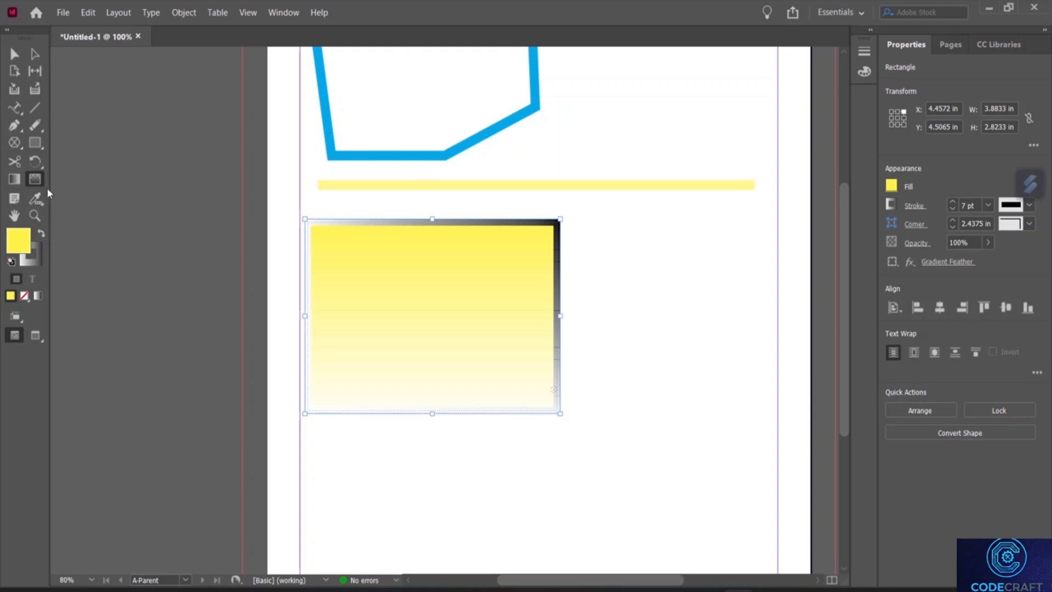
Step: Deselect the rectangle and pan around the page with the Hand tool
{"action": "left_click", "coordinate": [15, 198]}
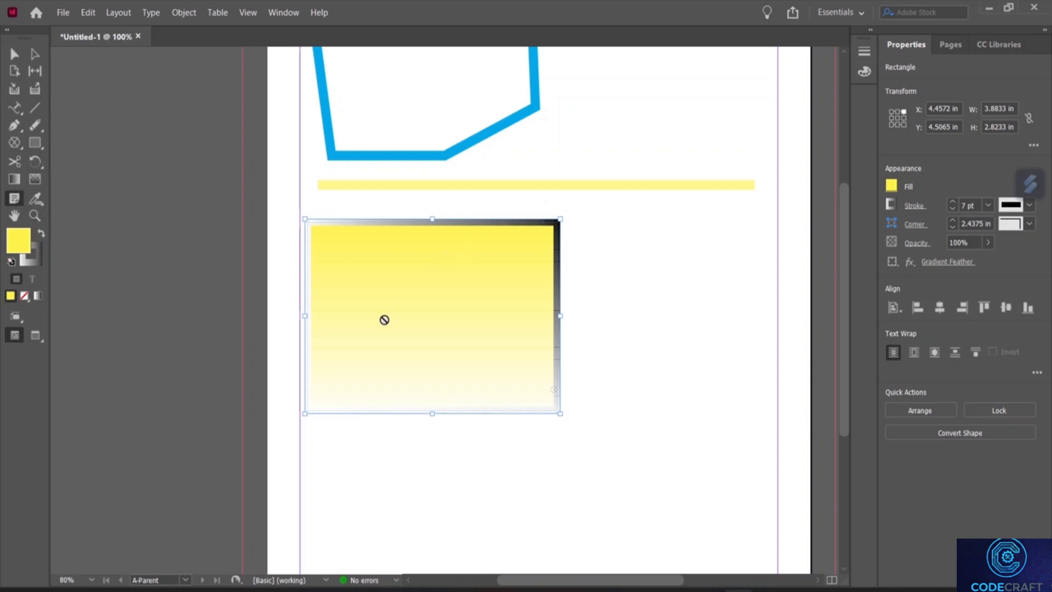
{"action": "left_click", "coordinate": [15, 215]}
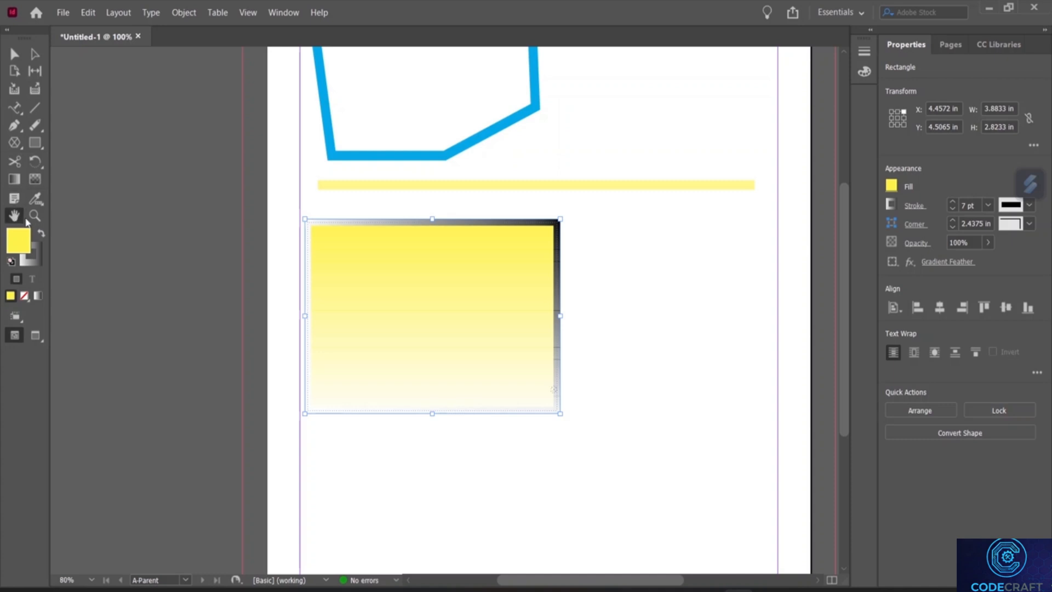
{"action": "left_click_drag", "start_coordinate": [406, 279], "coordinate": [266, 281]}
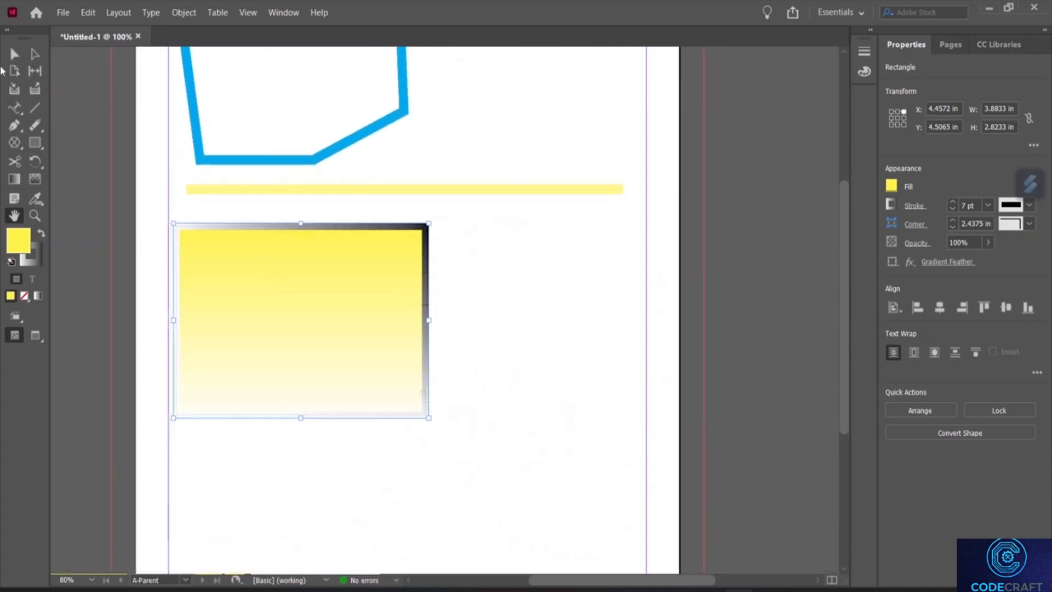
{"action": "key", "text": "v"}
{"action": "left_click", "coordinate": [489, 320]}
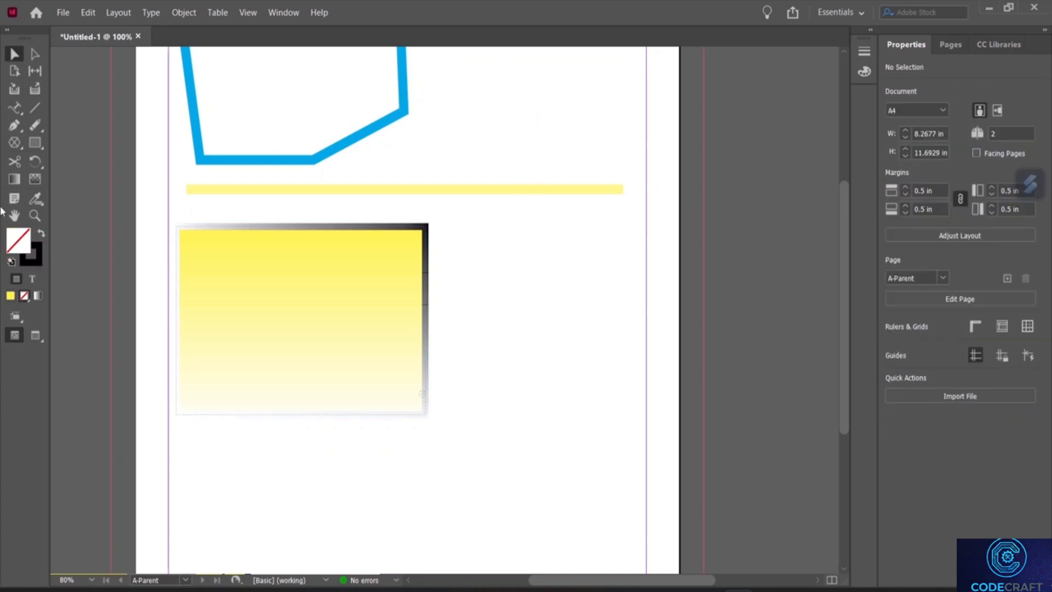
{"action": "key", "text": "h"}
{"action": "left_click_drag", "start_coordinate": [460, 228], "coordinate": [477, 199]}
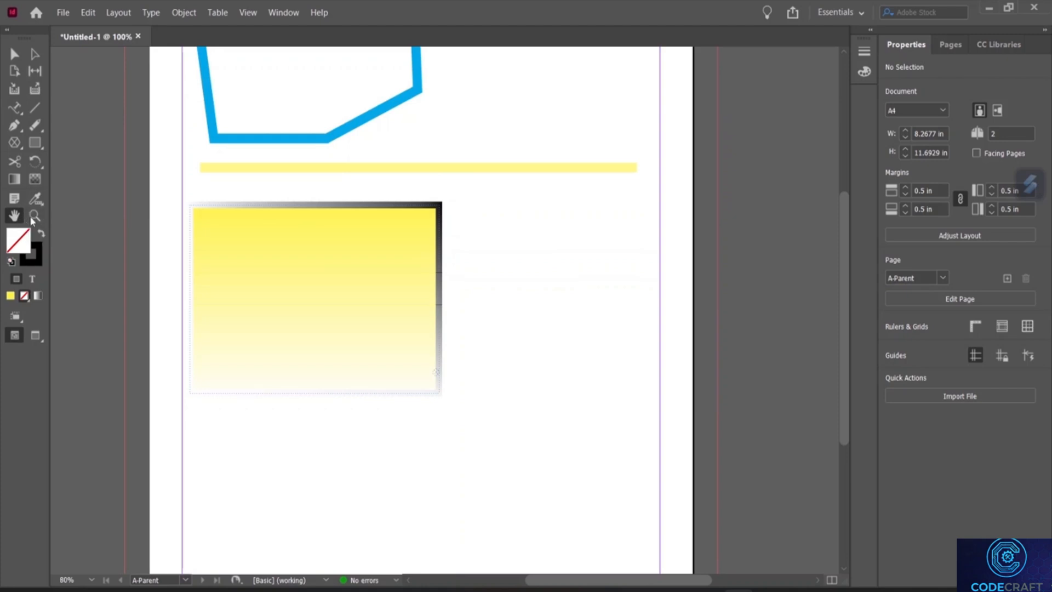
Step: Zoom in to 150% beside the yellow rectangle and zoom back out to 75% to view the shapes on the page
{"action": "left_click", "coordinate": [35, 216]}
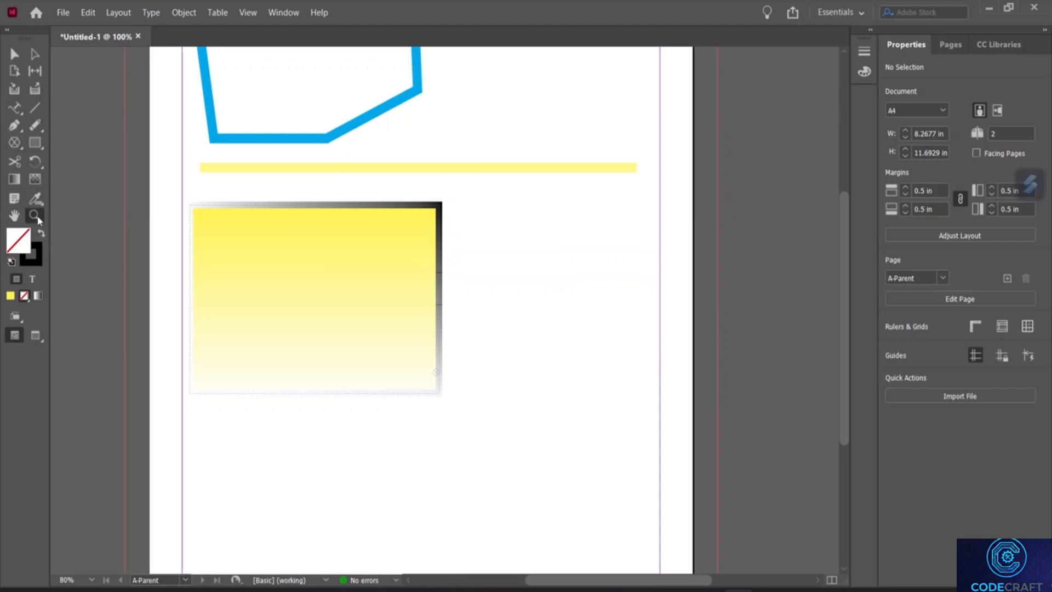
{"action": "left_click", "coordinate": [540, 278]}
{"action": "left_click", "coordinate": [410, 279]}
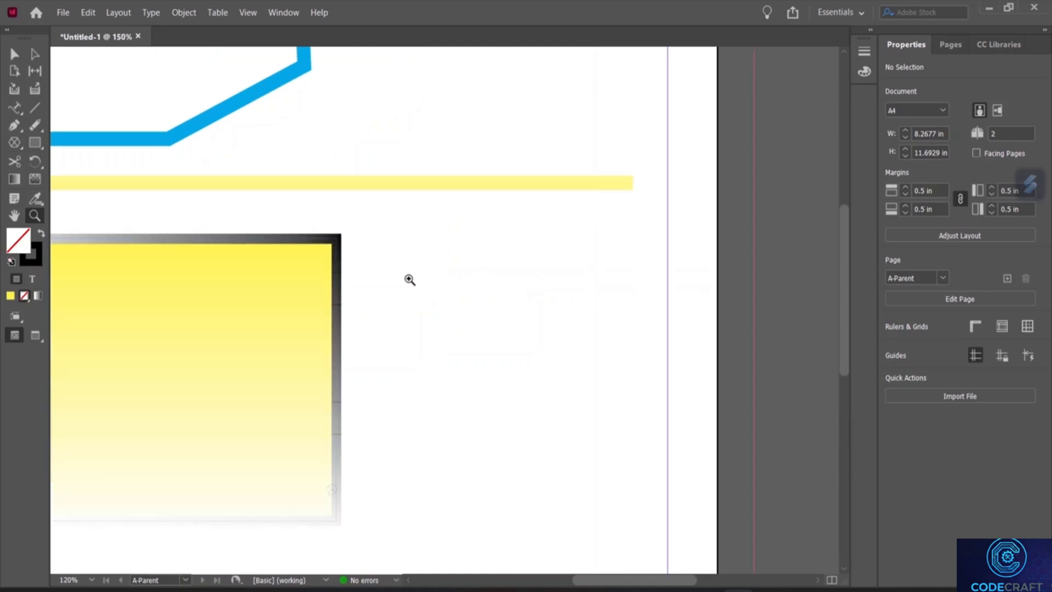
{"action": "scroll", "coordinate": [409, 280], "scroll_direction": "down", "scroll_amount": 3}
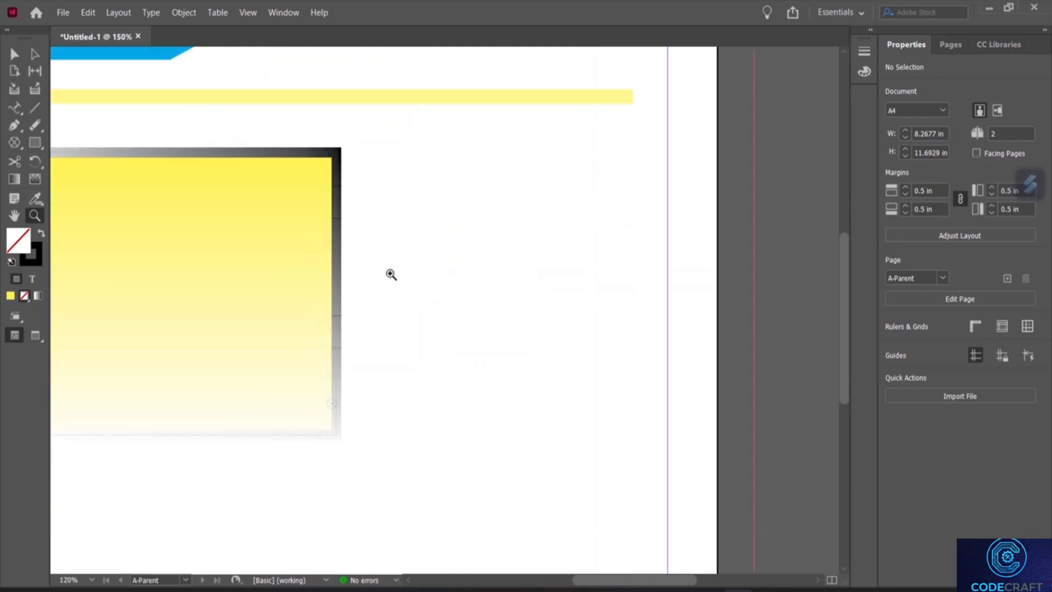
{"action": "right_click", "coordinate": [377, 243]}
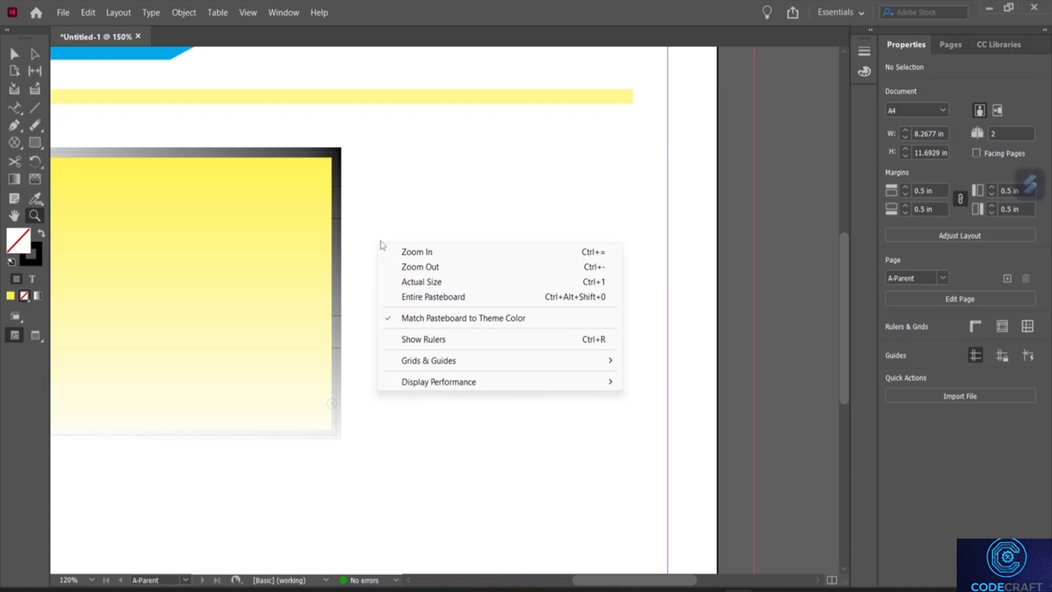
{"action": "left_click", "coordinate": [408, 266]}
{"action": "right_click", "coordinate": [399, 242]}
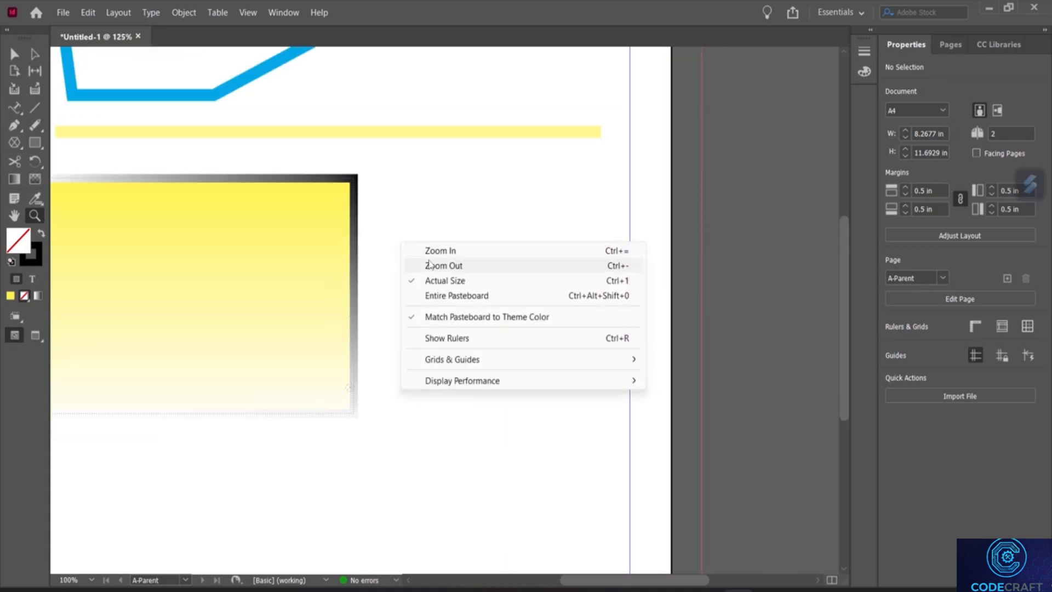
{"action": "left_click", "coordinate": [429, 265]}
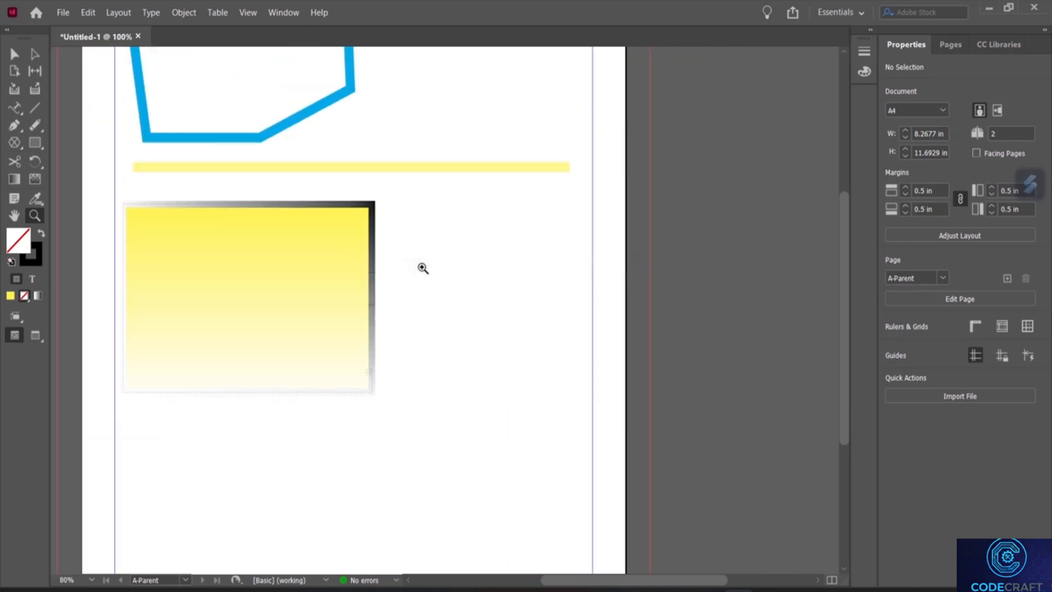
{"action": "right_click", "coordinate": [422, 268]}
{"action": "left_click", "coordinate": [441, 285]}
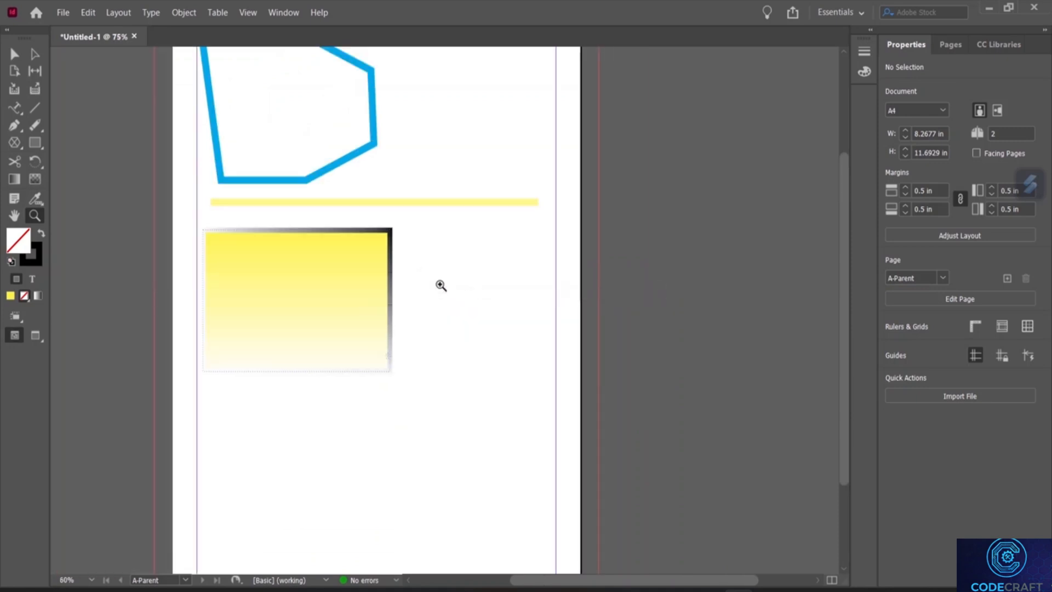
{"action": "scroll", "coordinate": [405, 215], "scroll_direction": "up", "scroll_amount": 2}
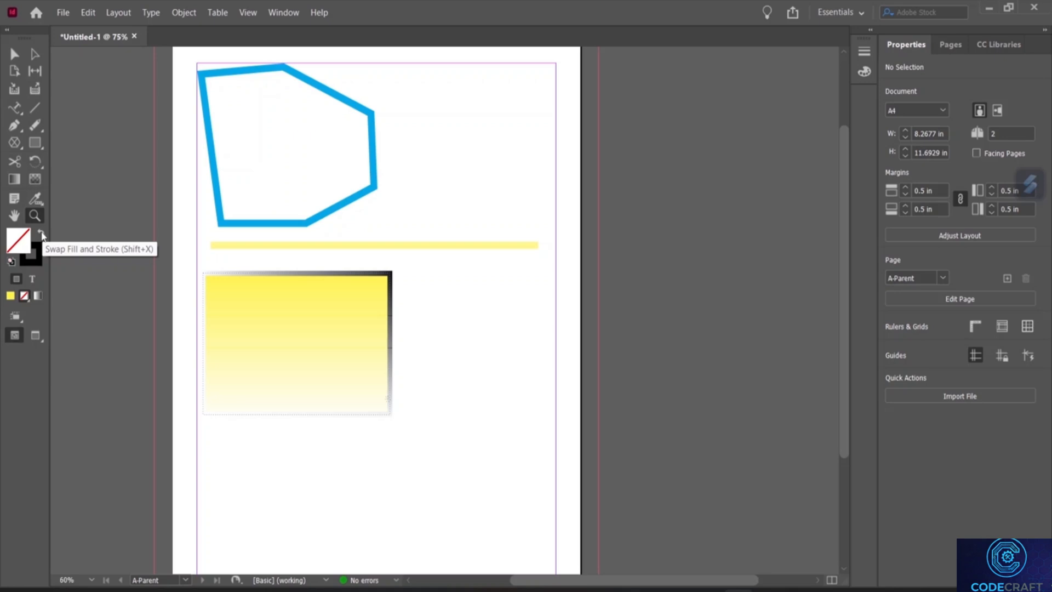
Step: Swap the fill and stroke of the feathered yellow rectangle and of the blue-outlined polygon
{"action": "left_click", "coordinate": [14, 54]}
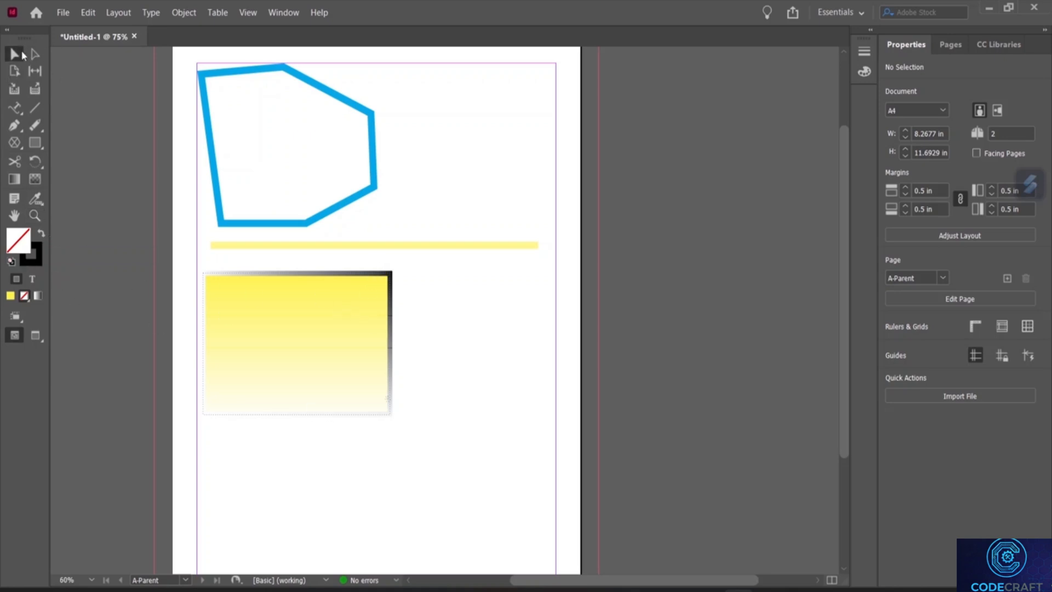
{"action": "left_click", "coordinate": [366, 319]}
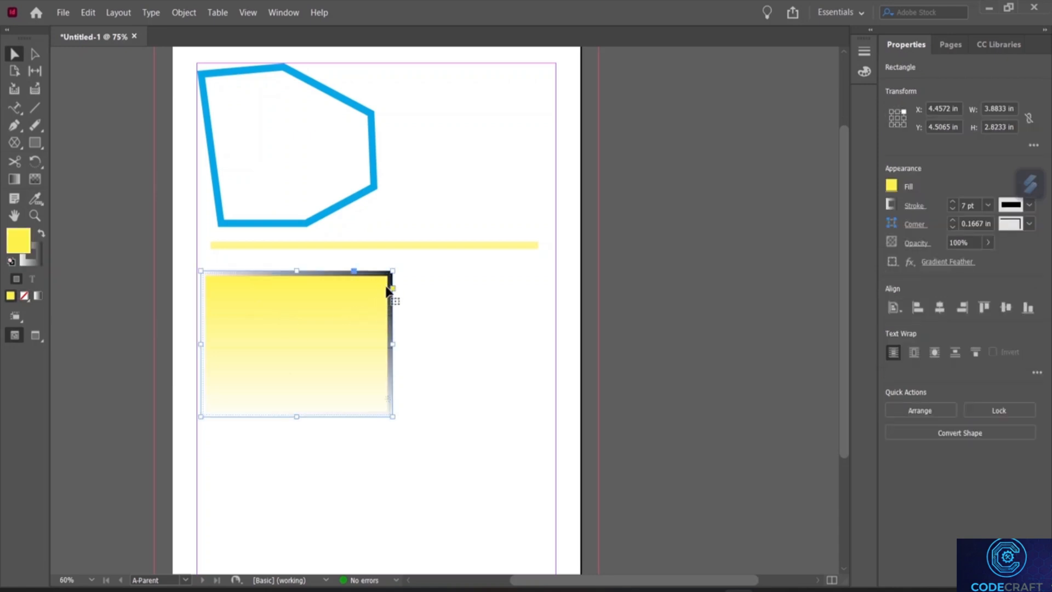
{"action": "left_click", "coordinate": [44, 235]}
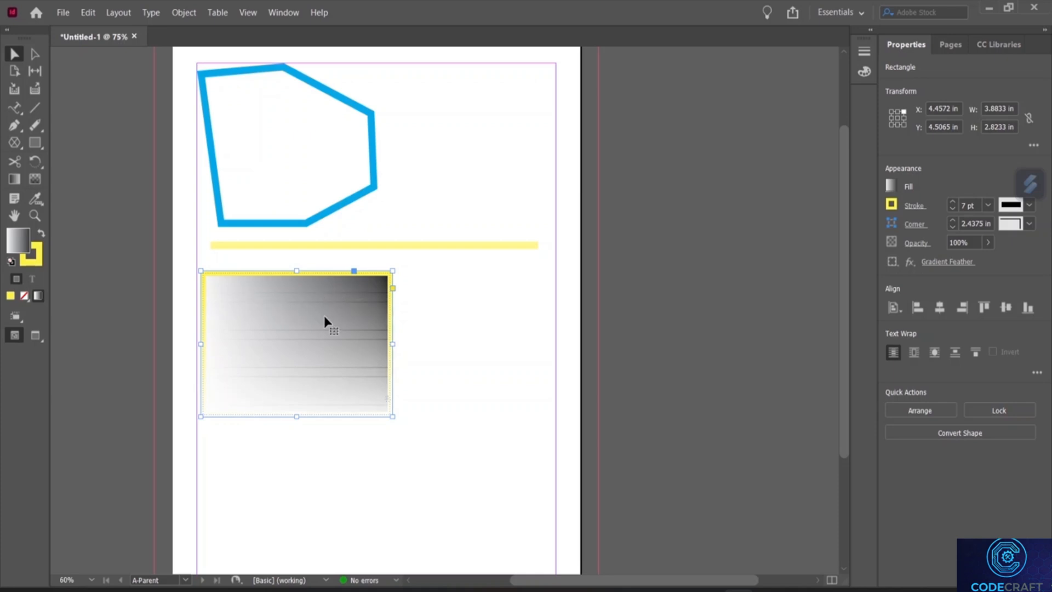
{"action": "left_click", "coordinate": [306, 223]}
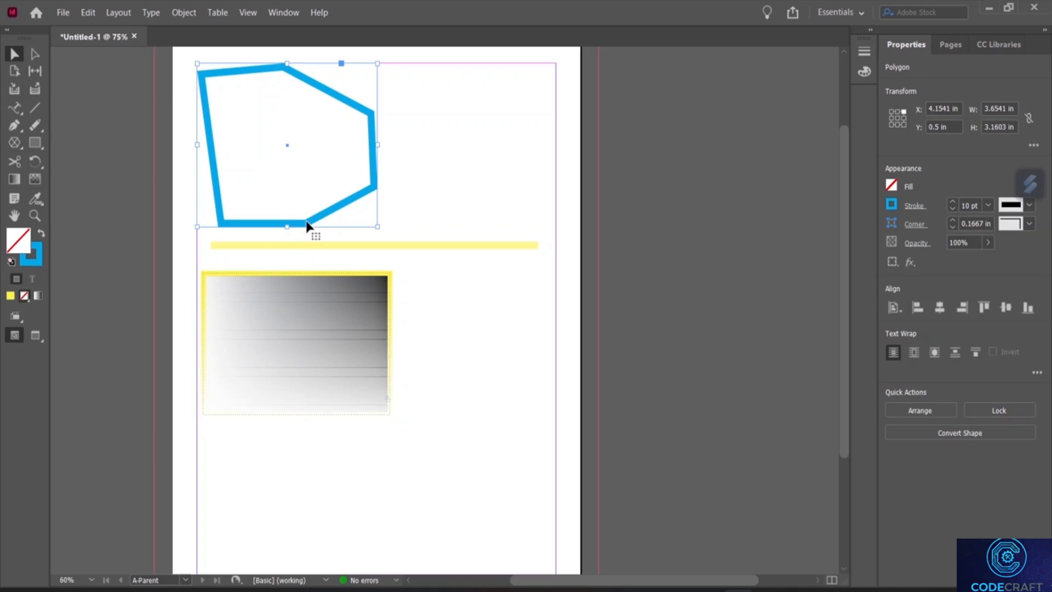
{"action": "left_click", "coordinate": [43, 234]}
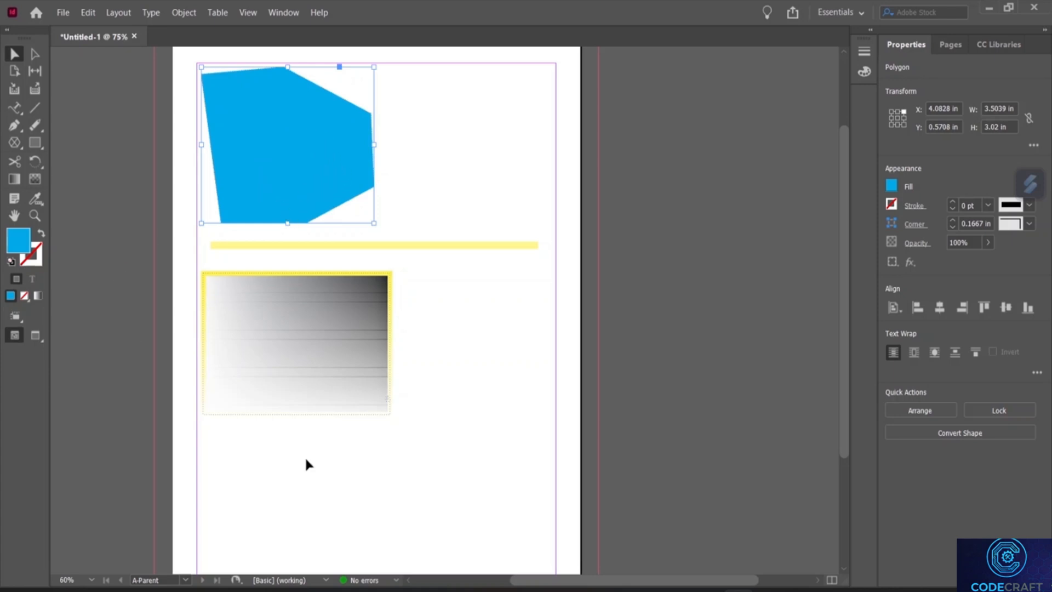
Step: Switch the polygon's fill between none, solid cyan and gradient, ending on solid cyan
{"action": "left_click", "coordinate": [25, 298]}
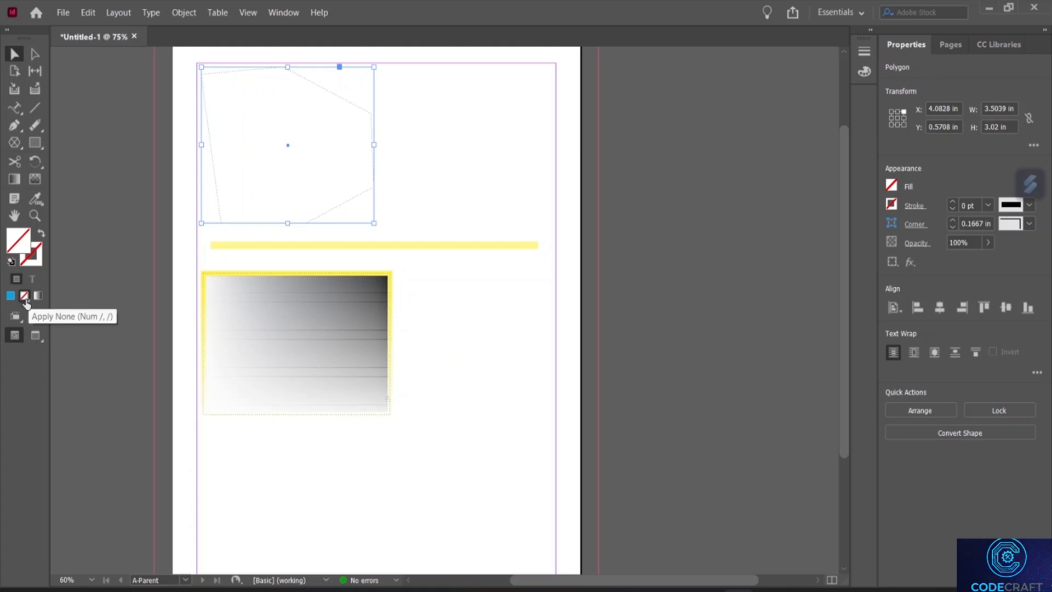
{"action": "left_click", "coordinate": [11, 296]}
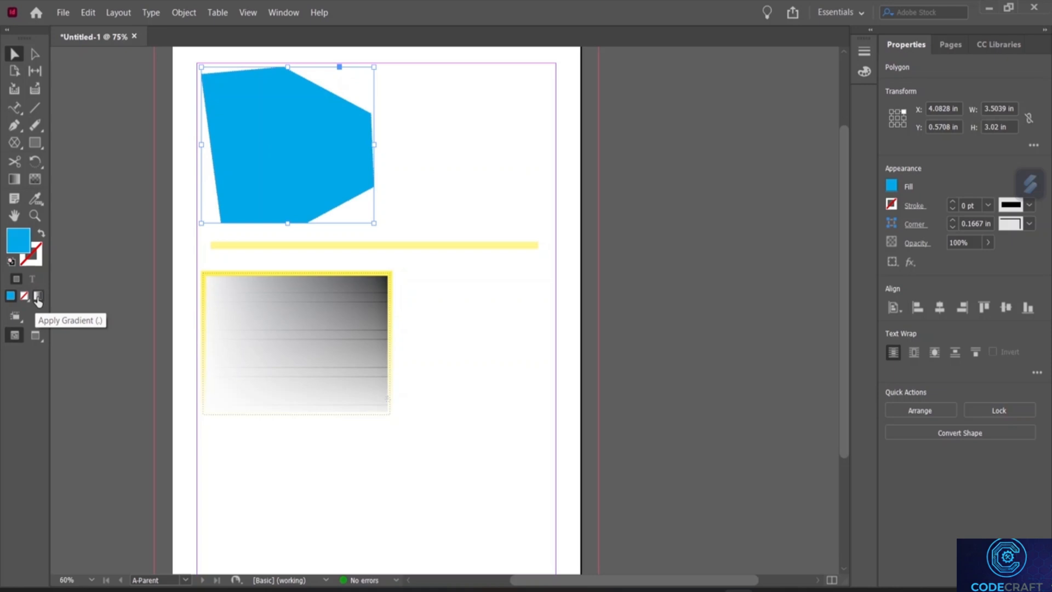
{"action": "left_click", "coordinate": [37, 299]}
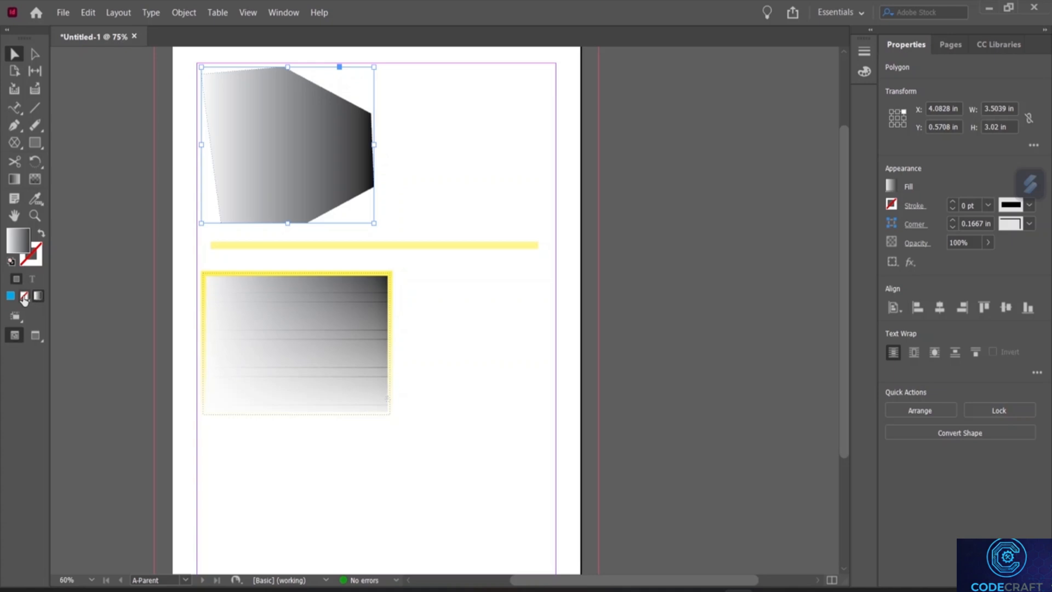
{"action": "left_click", "coordinate": [24, 296]}
{"action": "left_click", "coordinate": [11, 295]}
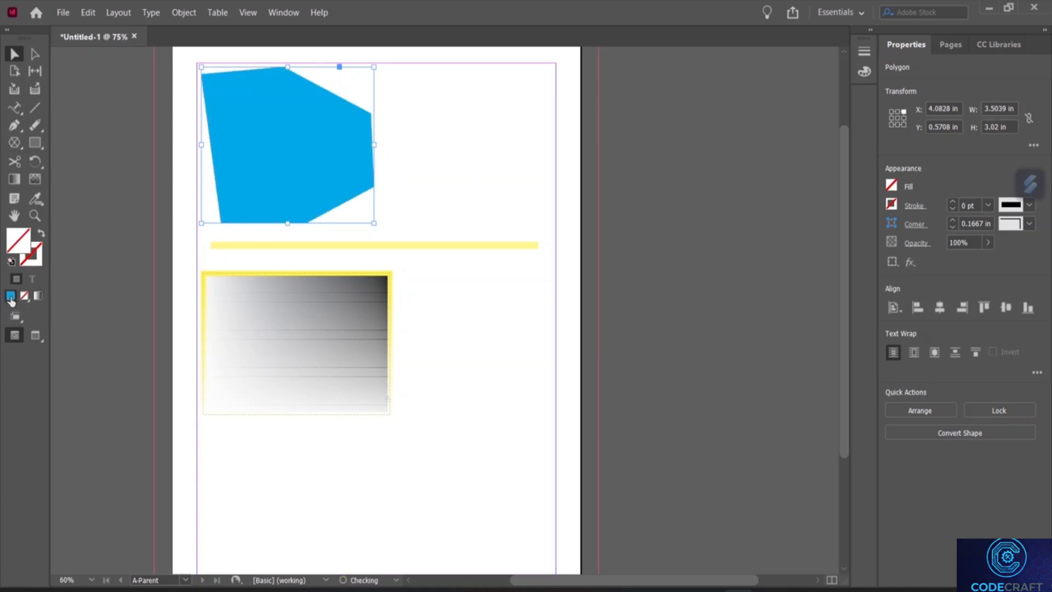
{"action": "left_click", "coordinate": [16, 332]}
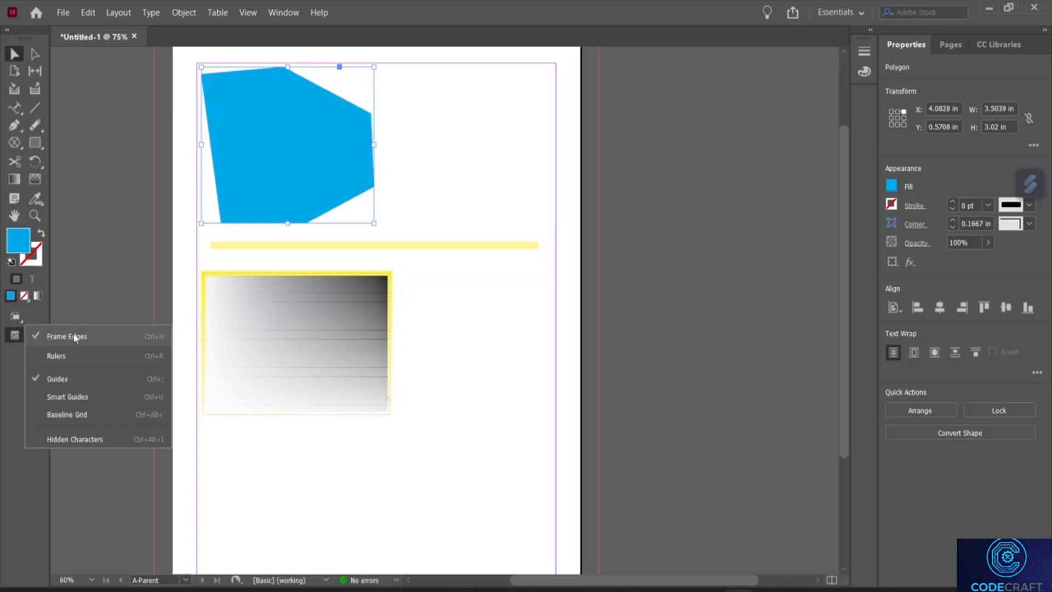
{"action": "left_click", "coordinate": [75, 337]}
{"action": "left_click", "coordinate": [20, 319]}
{"action": "left_click", "coordinate": [85, 298]}
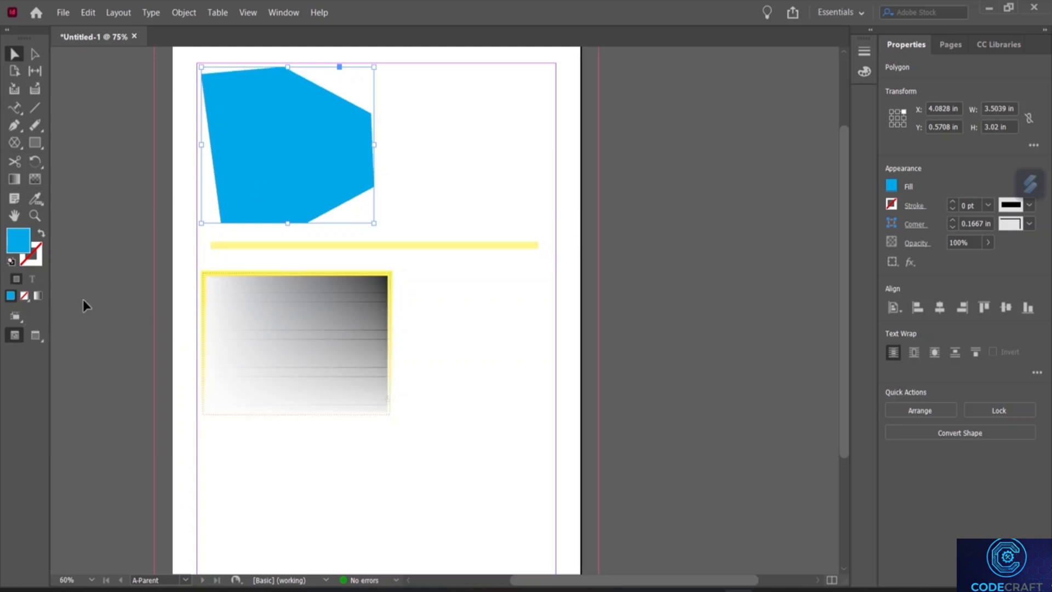
Step: View the page in the Preview, Bleed, Slug and Presentation screen modes and return to Normal mode
{"action": "left_click", "coordinate": [34, 336]}
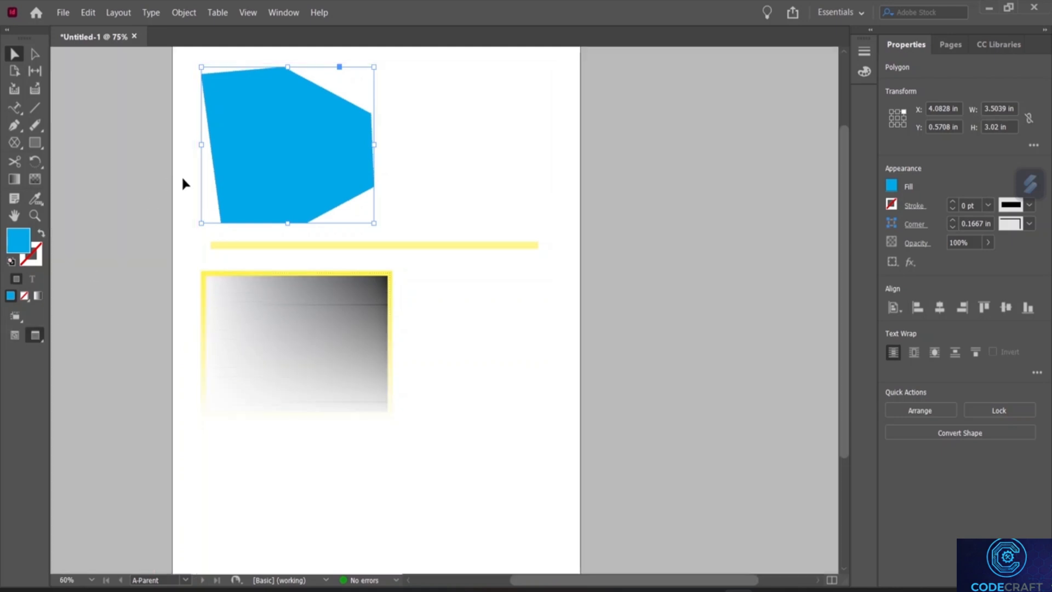
{"action": "left_click", "coordinate": [38, 337]}
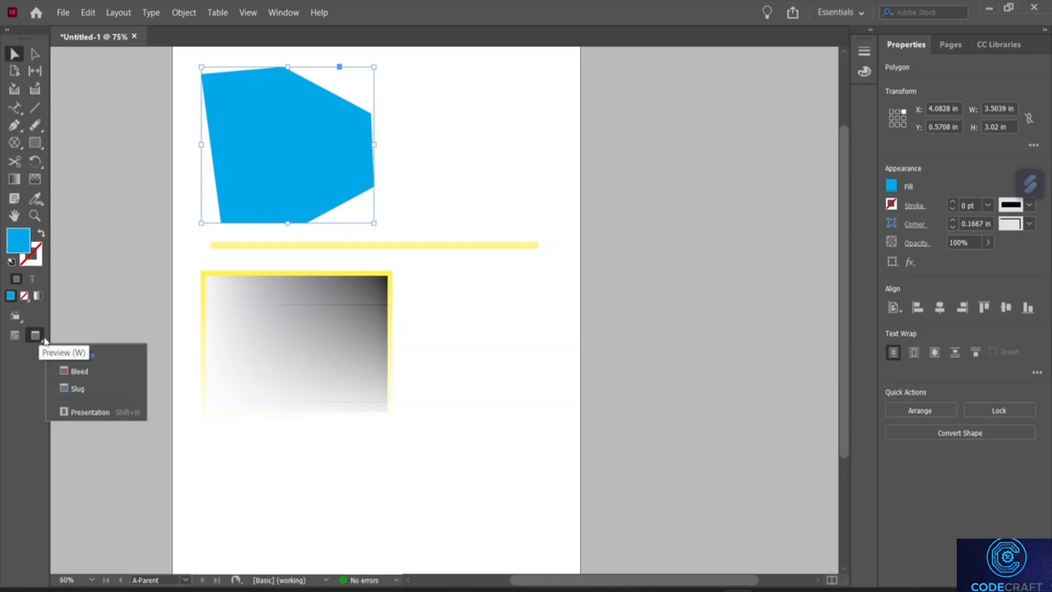
{"action": "left_click", "coordinate": [79, 372]}
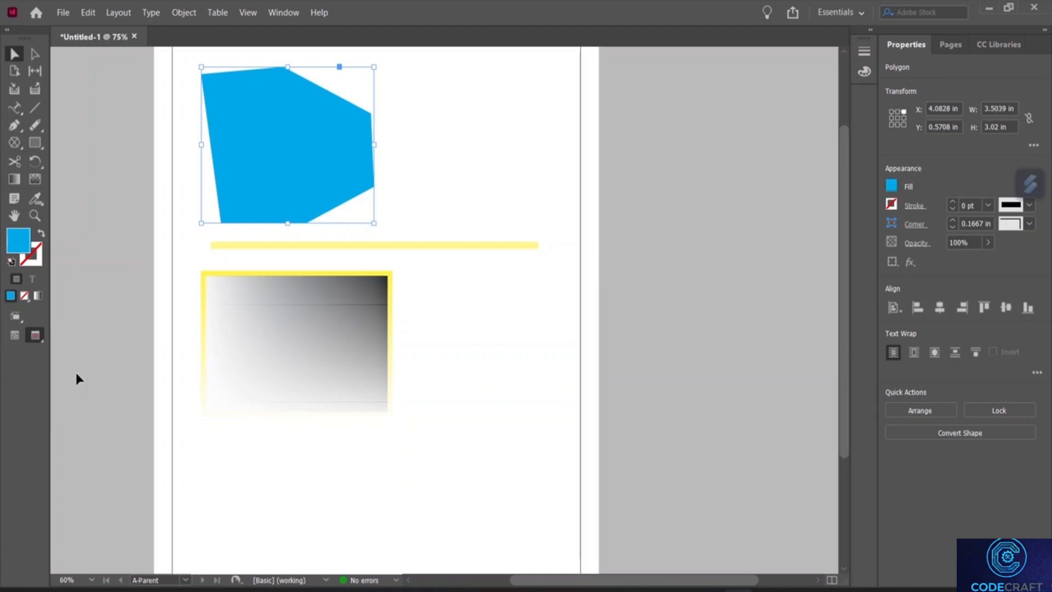
{"action": "left_click", "coordinate": [38, 336]}
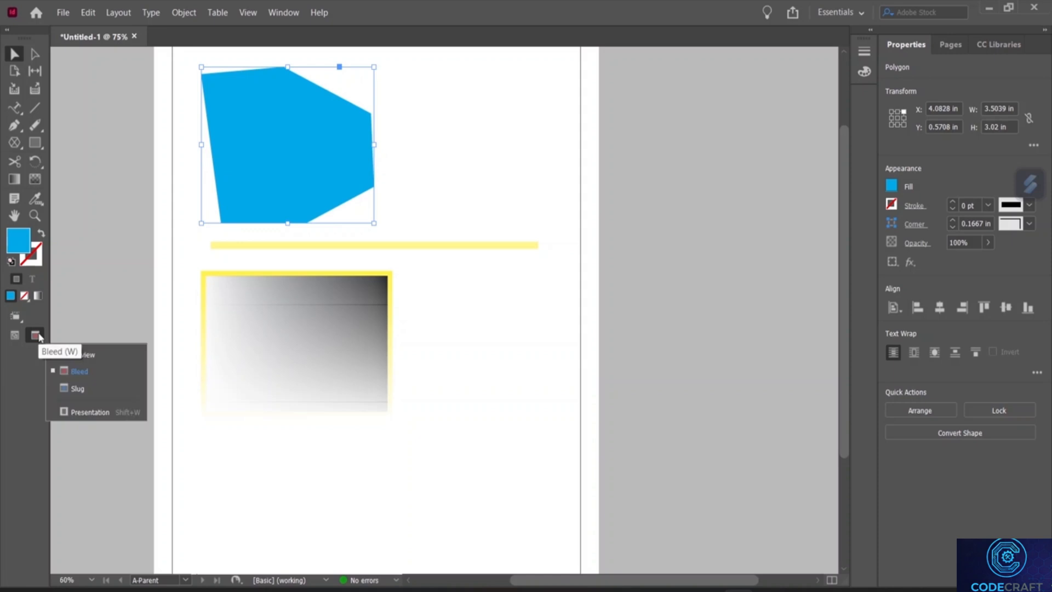
{"action": "left_click", "coordinate": [76, 388]}
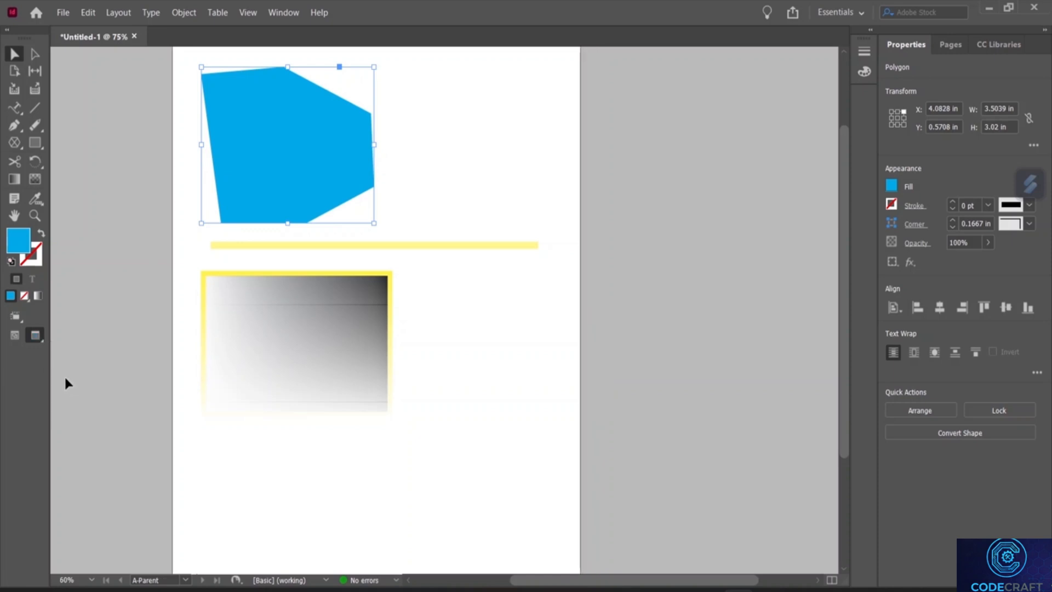
{"action": "left_click", "coordinate": [35, 336]}
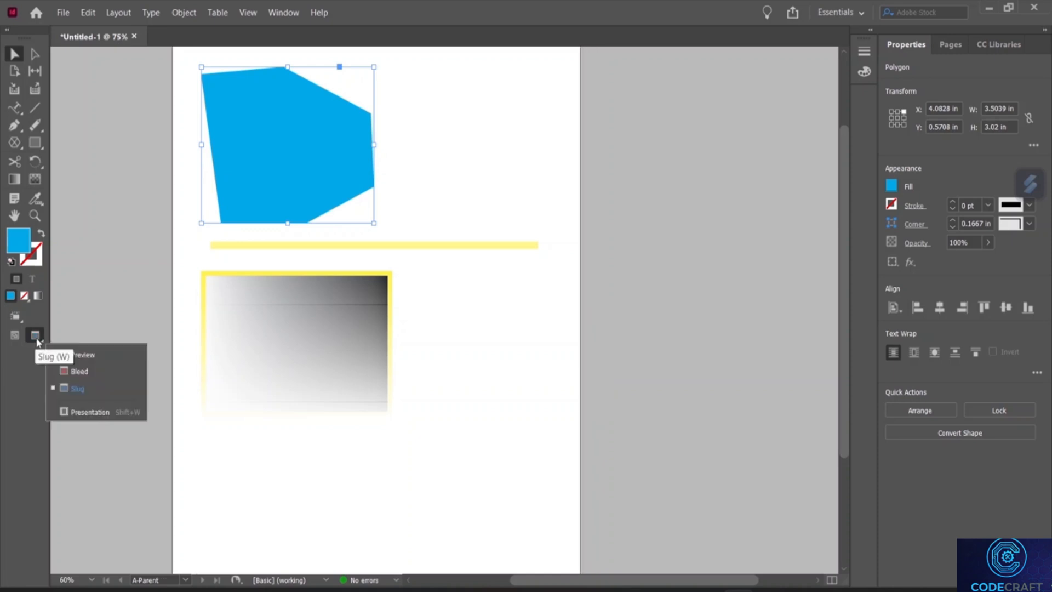
{"action": "left_click", "coordinate": [86, 414]}
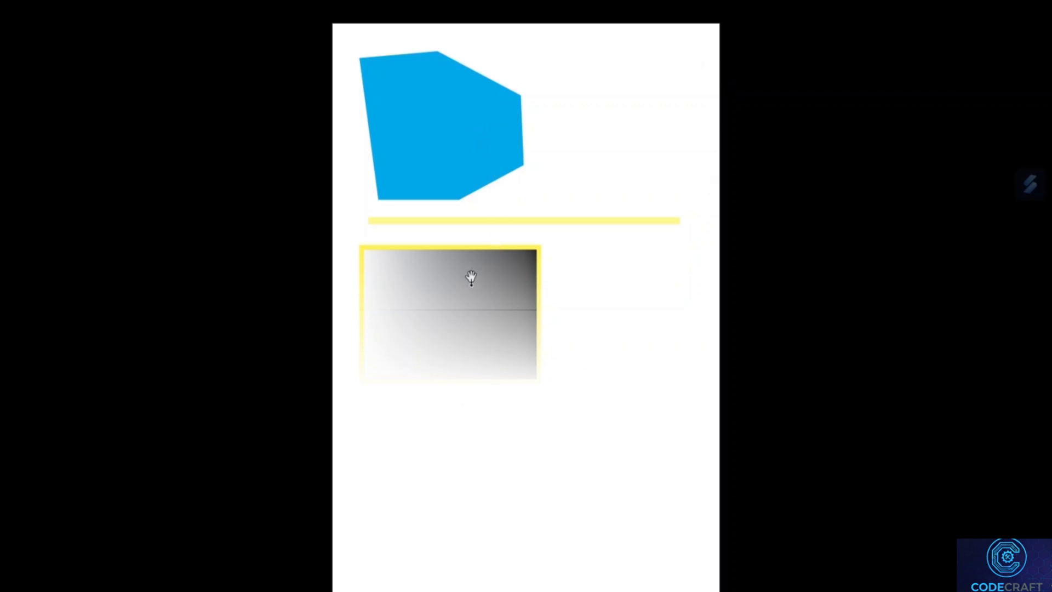
{"action": "key", "text": "Escape"}
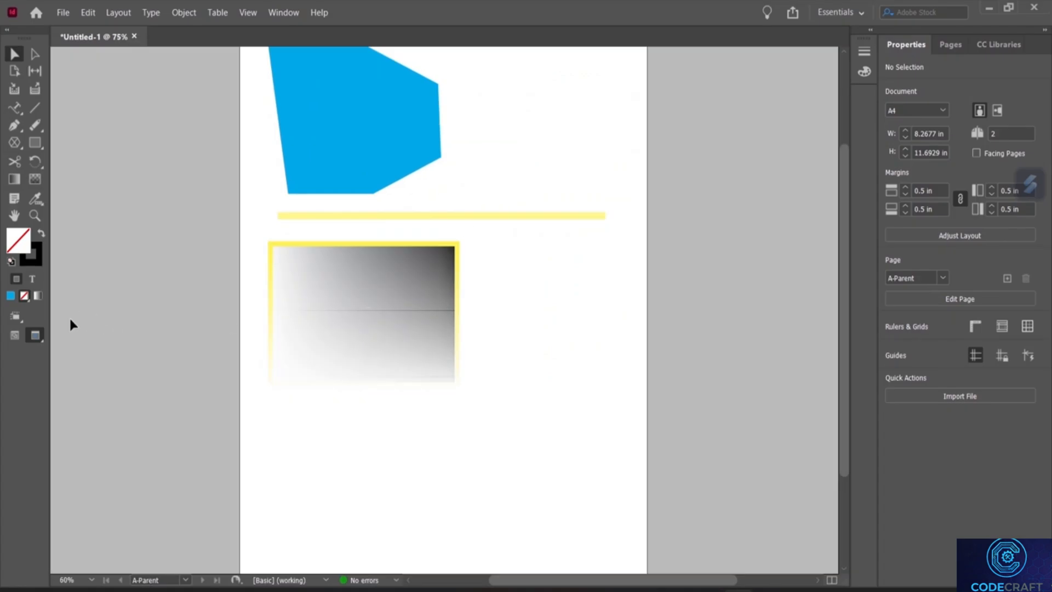
{"action": "left_click", "coordinate": [15, 337]}
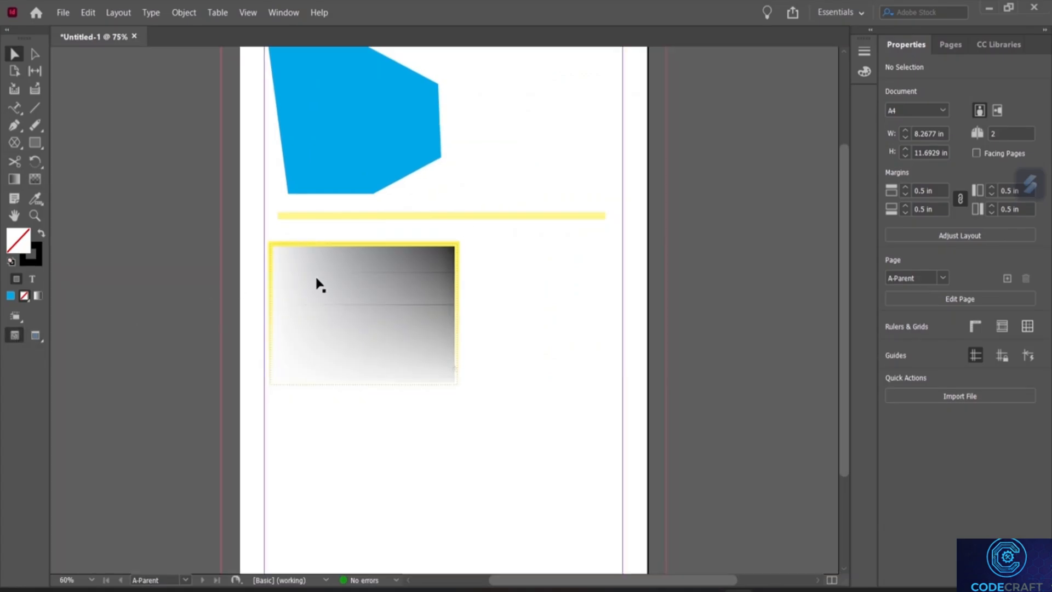
Step: Center the gradient-filled rectangle horizontally on the page, using Align to Page as the reference
{"action": "scroll", "coordinate": [457, 295], "scroll_direction": "up", "scroll_amount": 3}
{"action": "scroll", "coordinate": [465, 294], "scroll_direction": "down", "scroll_amount": 3}
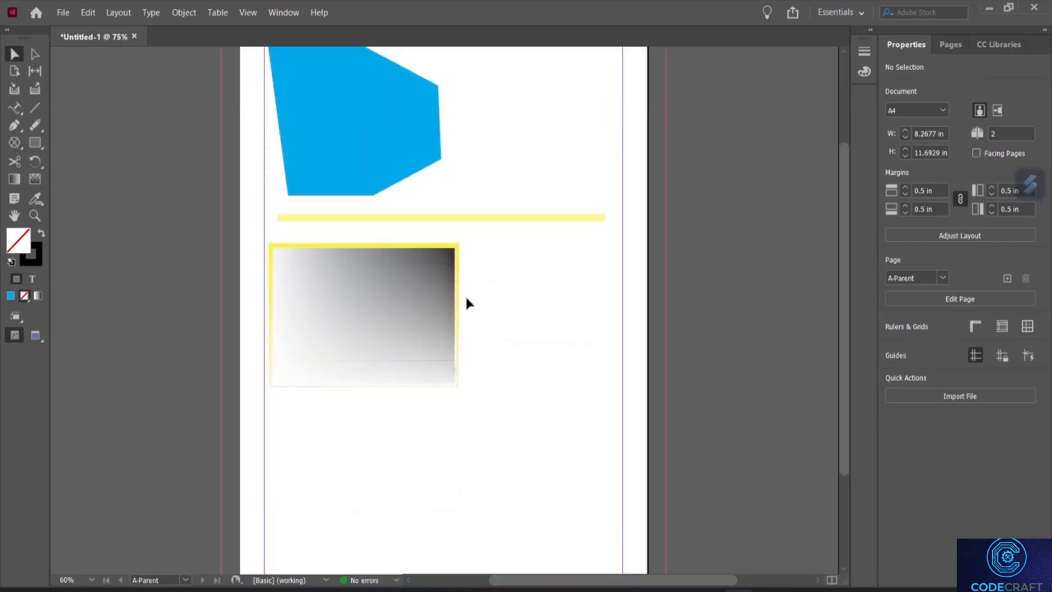
{"action": "scroll", "coordinate": [465, 295], "scroll_direction": "up", "scroll_amount": 3}
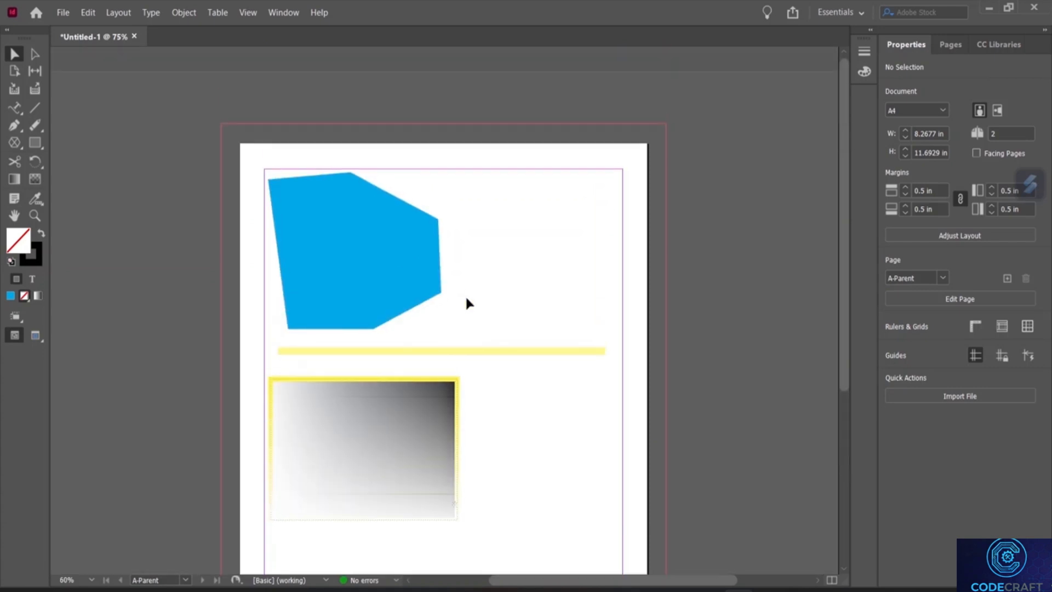
{"action": "left_click", "coordinate": [377, 424]}
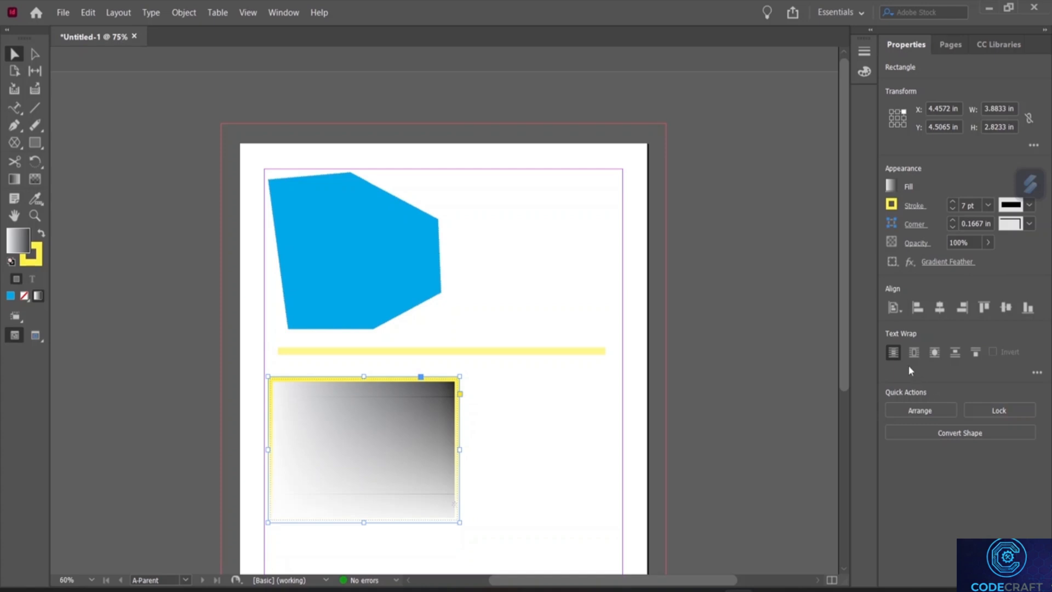
{"action": "left_click", "coordinate": [898, 312]}
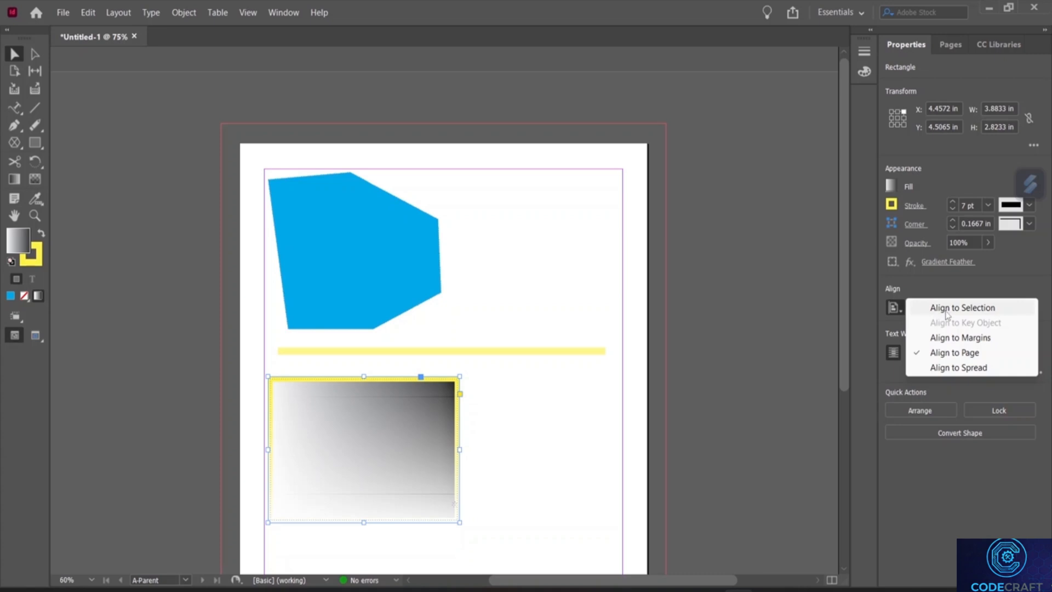
{"action": "left_click", "coordinate": [946, 359]}
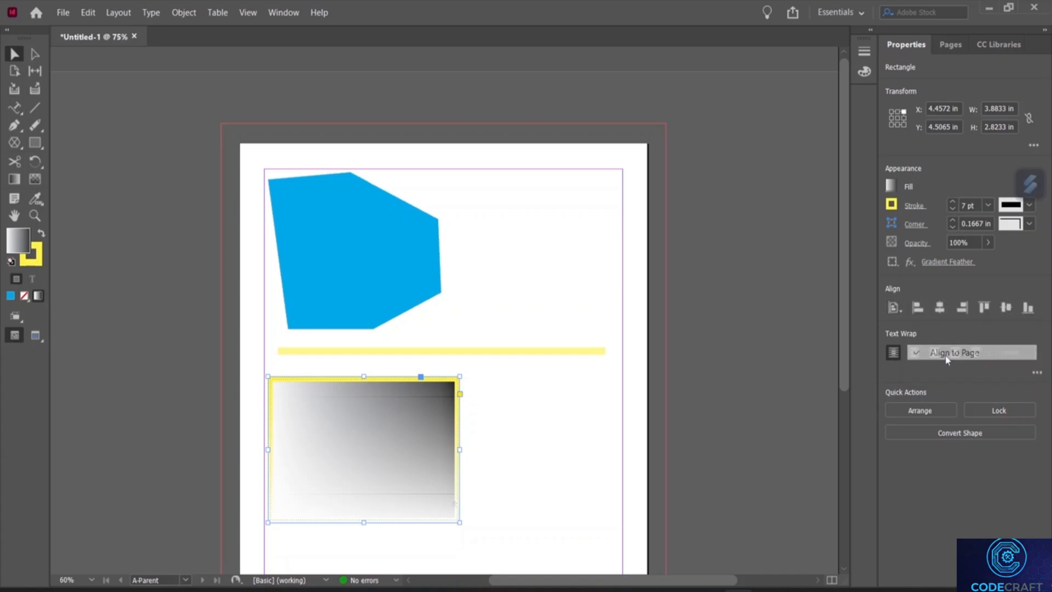
{"action": "left_click", "coordinate": [939, 308]}
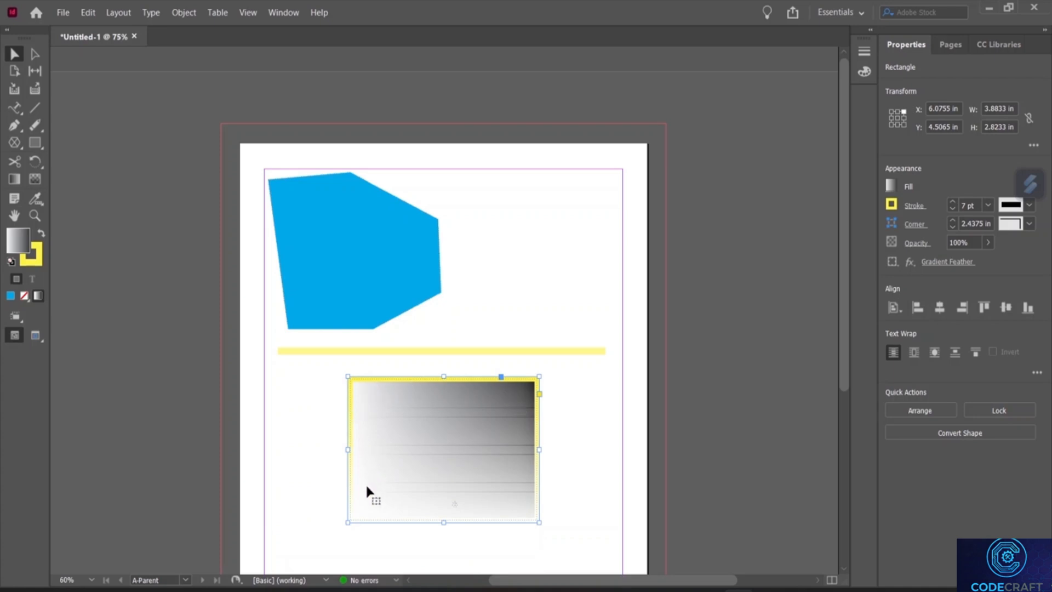
Step: Align the blue polygon to the page's right edge and move it inward to the right margin, at about X 7.77 in, Y 0.63 in
{"action": "left_click", "coordinate": [338, 299]}
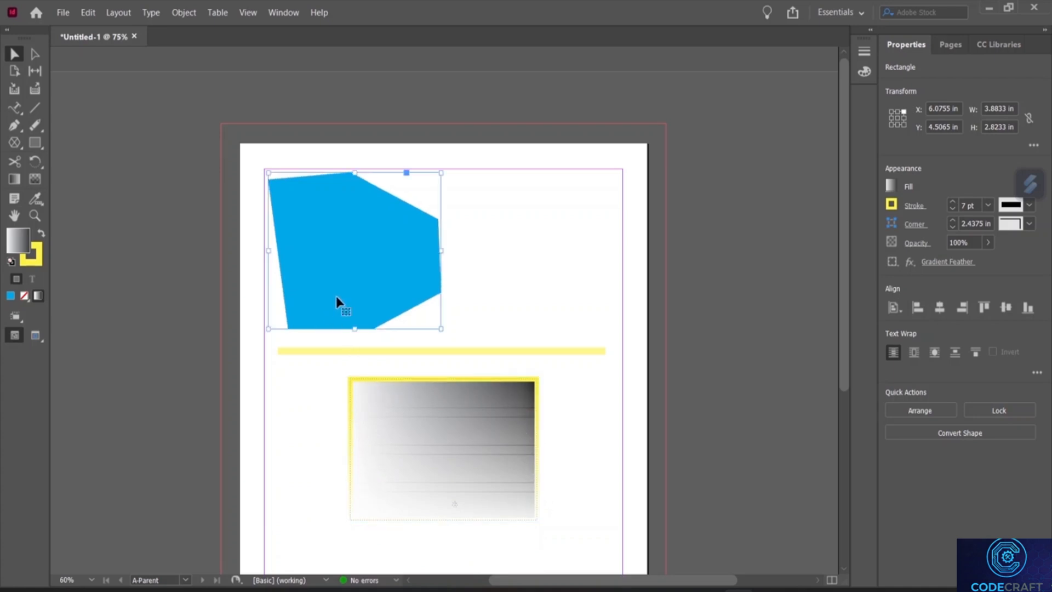
{"action": "left_click", "coordinate": [968, 308]}
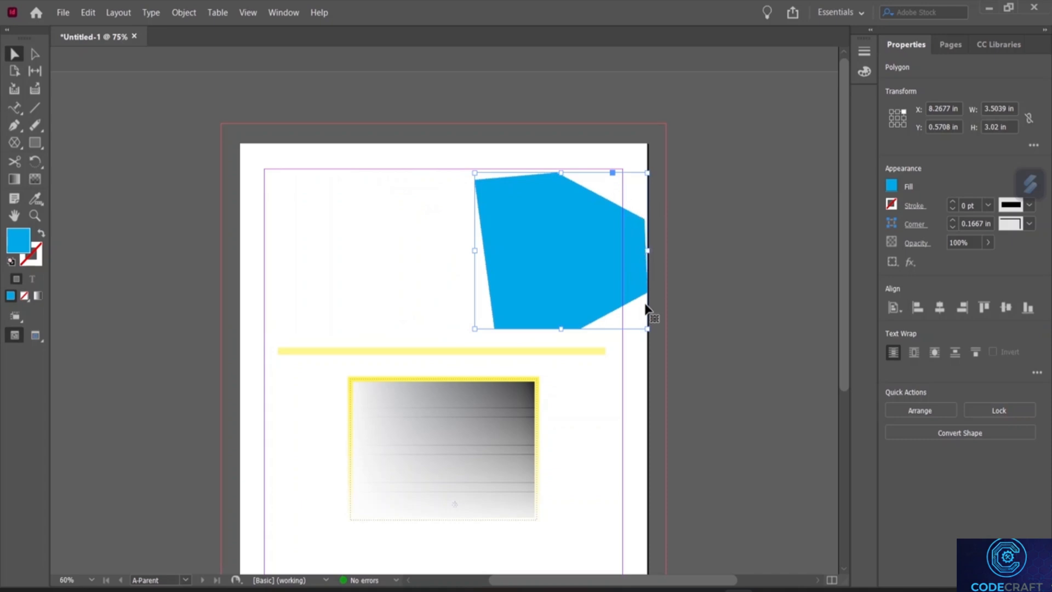
{"action": "left_click_drag", "start_coordinate": [588, 255], "coordinate": [563, 256]}
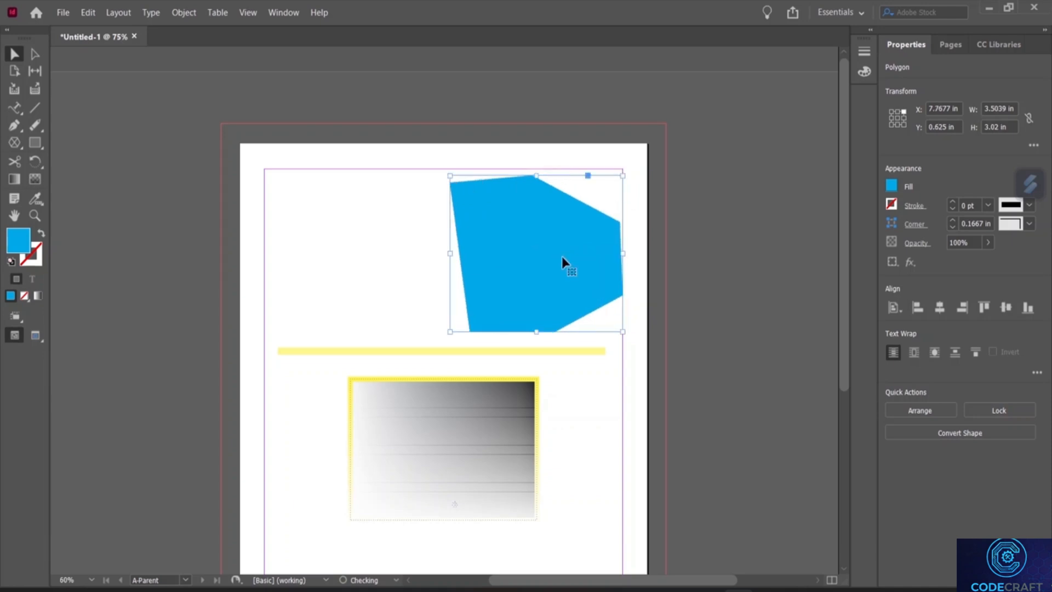